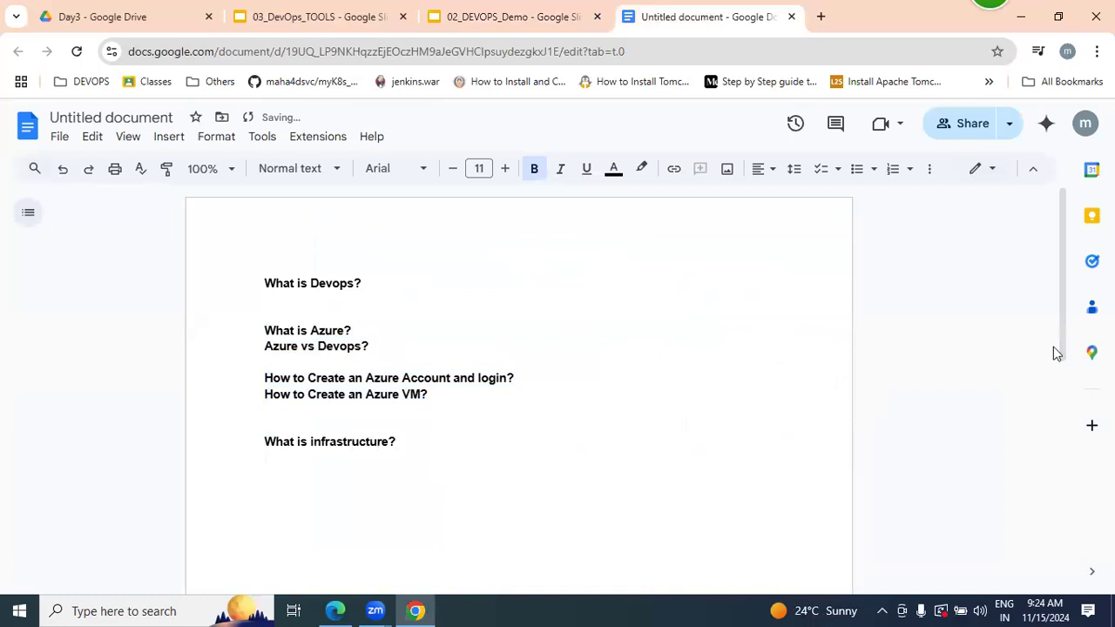
- Open the Flipkart homepage, flipkart.com, in a new browser tab
{"action": "left_click_drag", "start_coordinate": [1065, 294], "coordinate": [1068, 372]}
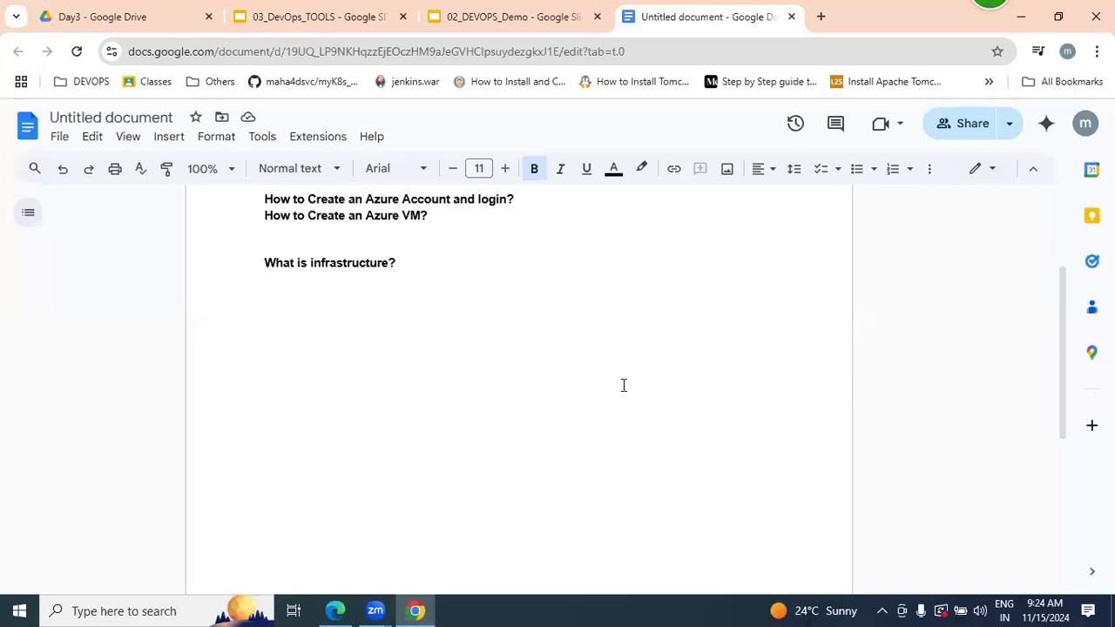
{"action": "mouse_move", "coordinate": [228, 268]}
{"action": "left_mouse_down"}
{"action": "mouse_move", "coordinate": [548, 264]}
{"action": "mouse_move", "coordinate": [220, 263]}
{"action": "left_mouse_up"}
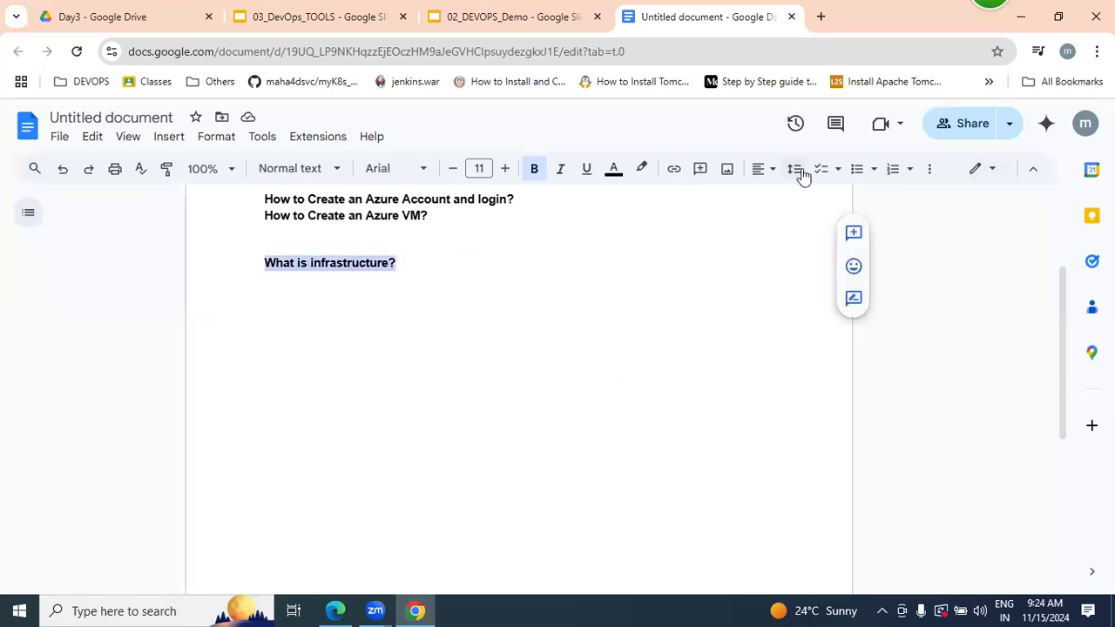
{"action": "left_click", "coordinate": [821, 16]}
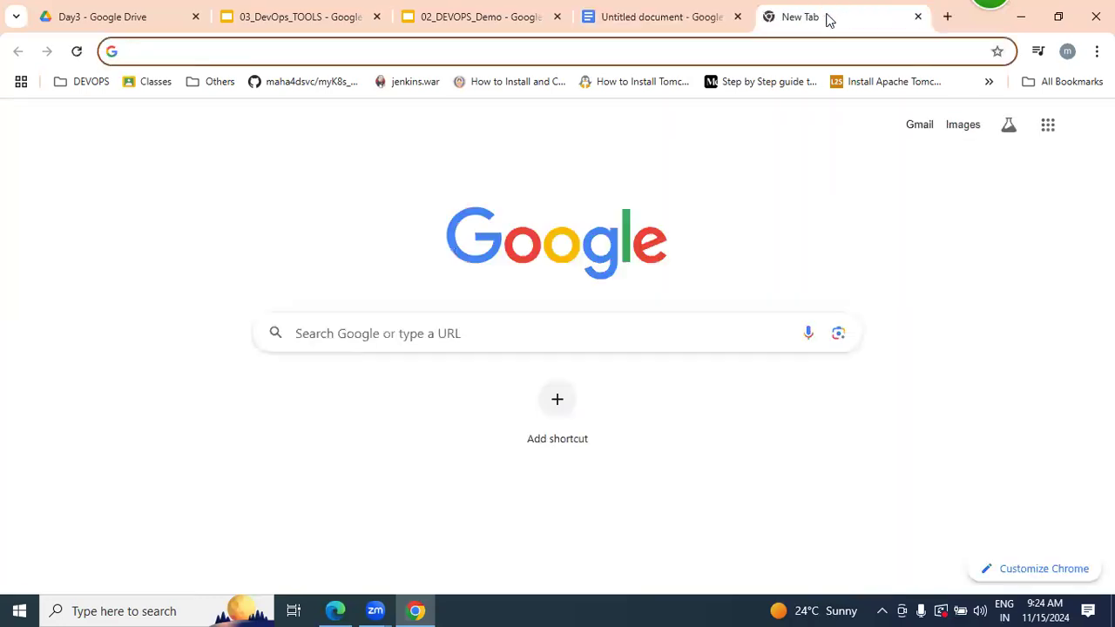
{"action": "type", "text": "g"}
{"action": "type", "text": "fli"}
{"action": "key", "text": "BackSpace"}
{"action": "key", "text": "BackSpace"}
{"action": "key", "text": "BackSpace"}
{"action": "key", "text": "BackSpace"}
{"action": "type", "text": "fli"}
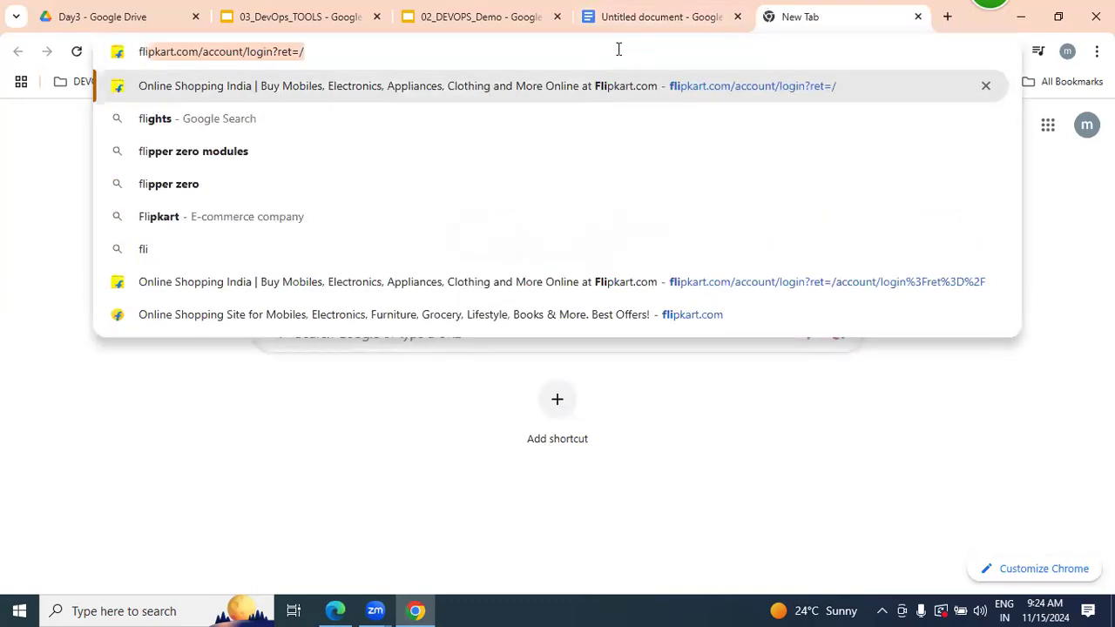
{"action": "key", "text": "Return"}
{"action": "left_click_drag", "start_coordinate": [193, 53], "coordinate": [431, 73]}
{"action": "key", "text": "BackSpace"}
{"action": "key", "text": "Return"}
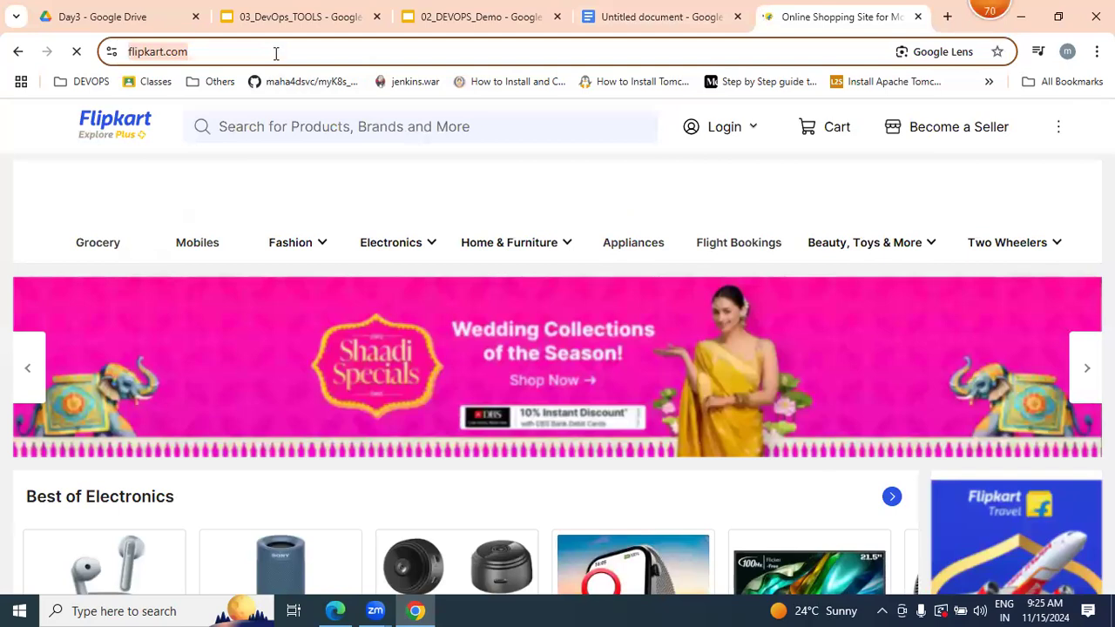
- Load flipkart.com again twice to demonstrate requests to the live website
{"action": "left_click", "coordinate": [276, 54]}
{"action": "key", "text": "Return"}
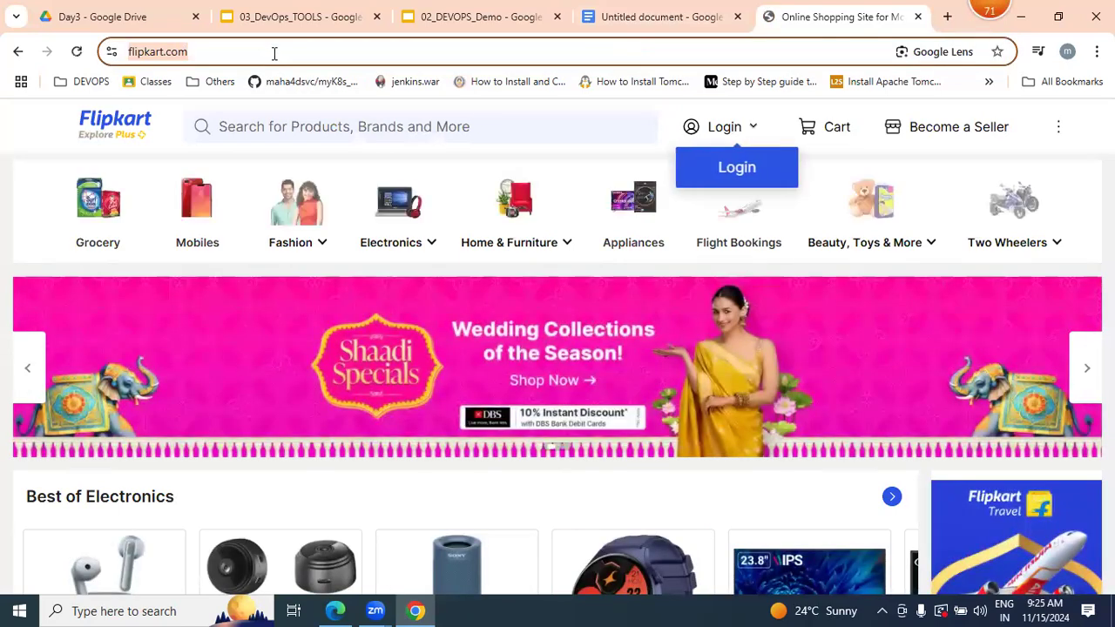
{"action": "left_click", "coordinate": [273, 53]}
{"action": "key", "text": "Return"}
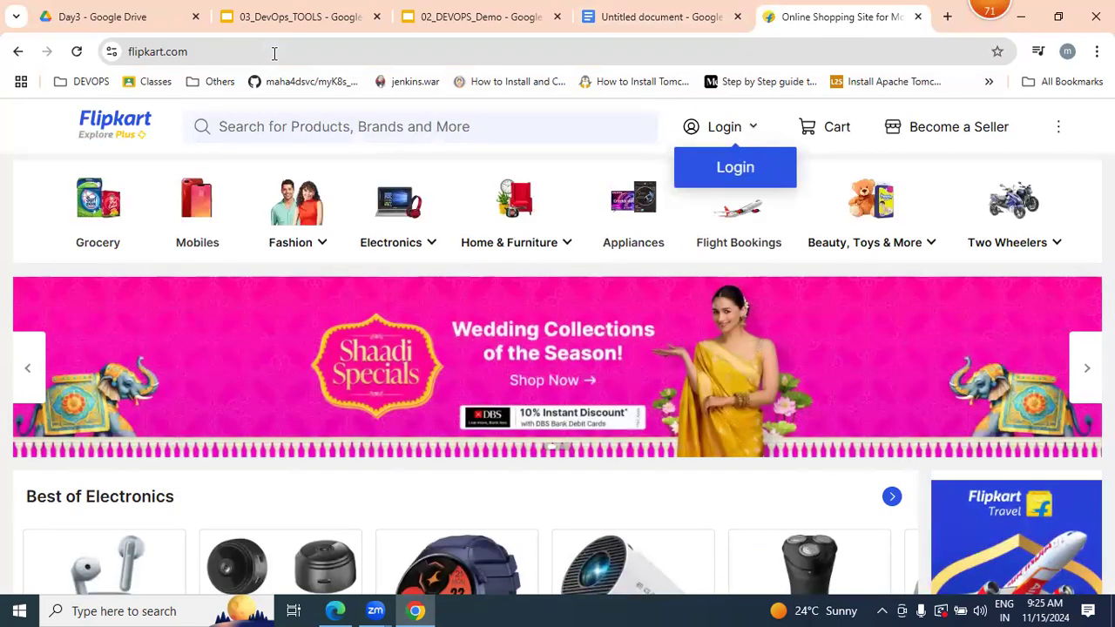
- Return to the untitled document and start a bulleted list under "What is infrastructure?" with Servers and Networks
{"action": "left_click", "coordinate": [617, 16]}
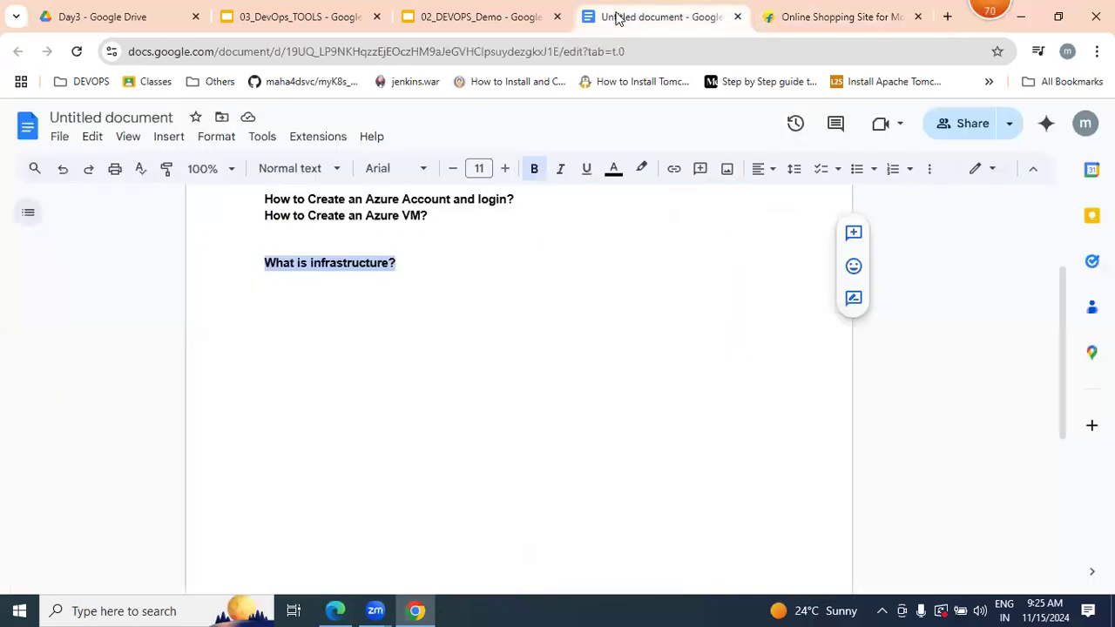
{"action": "left_click", "coordinate": [412, 265]}
{"action": "key", "text": "Return"}
{"action": "left_click", "coordinate": [861, 170]}
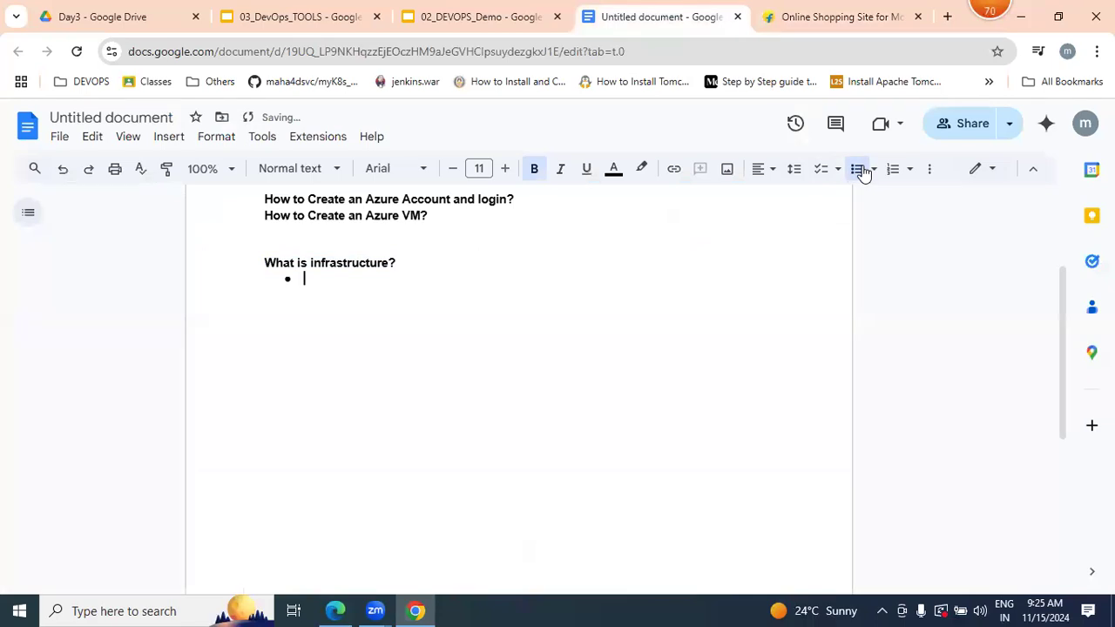
{"action": "type", "text": "Servers"}
{"action": "key", "text": "Return"}
{"action": "type", "text": "net"}
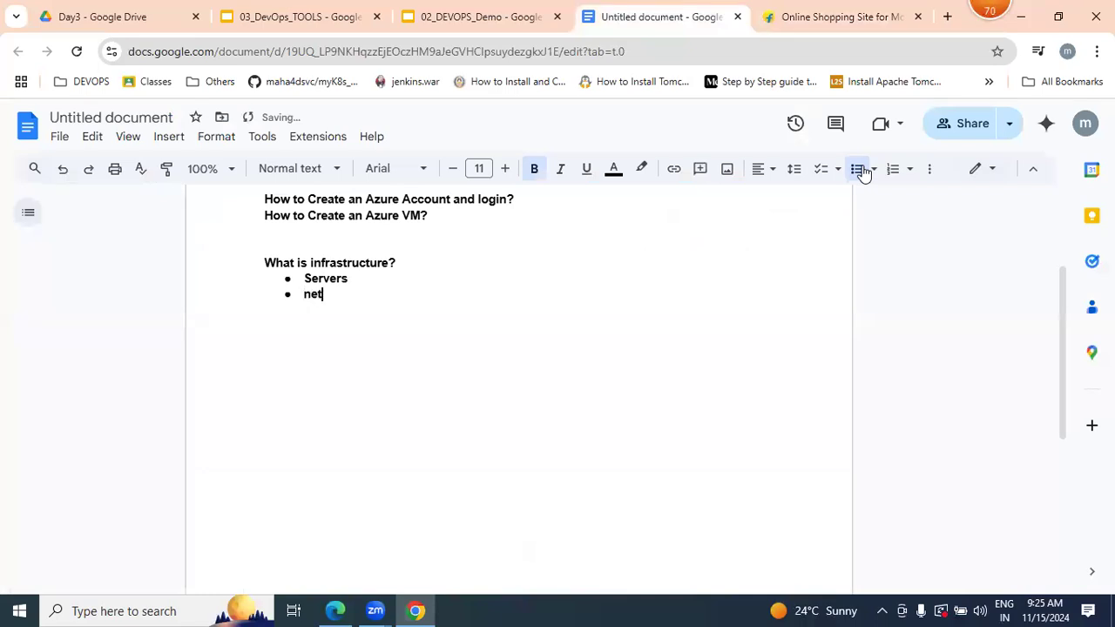
{"action": "type", "text": "works"}
{"action": "key", "text": "Return"}
- Add Storage, dateBase and a dotted "etc" entry to the infrastructure list
{"action": "type", "text": "Storage"}
{"action": "key", "text": "Return"}
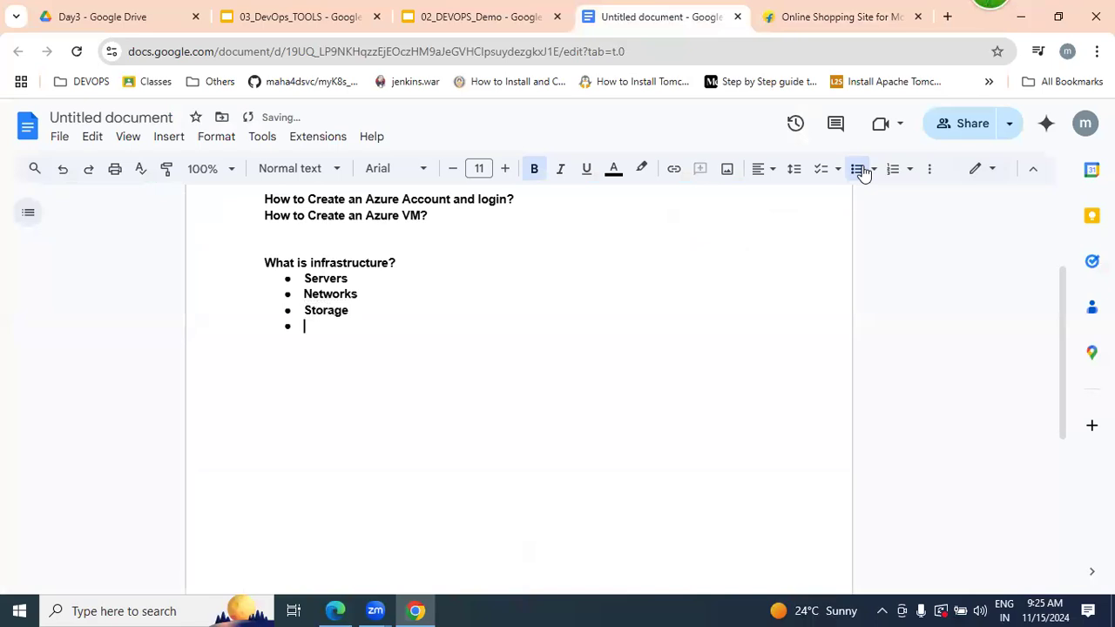
{"action": "type", "text": "dateBase"}
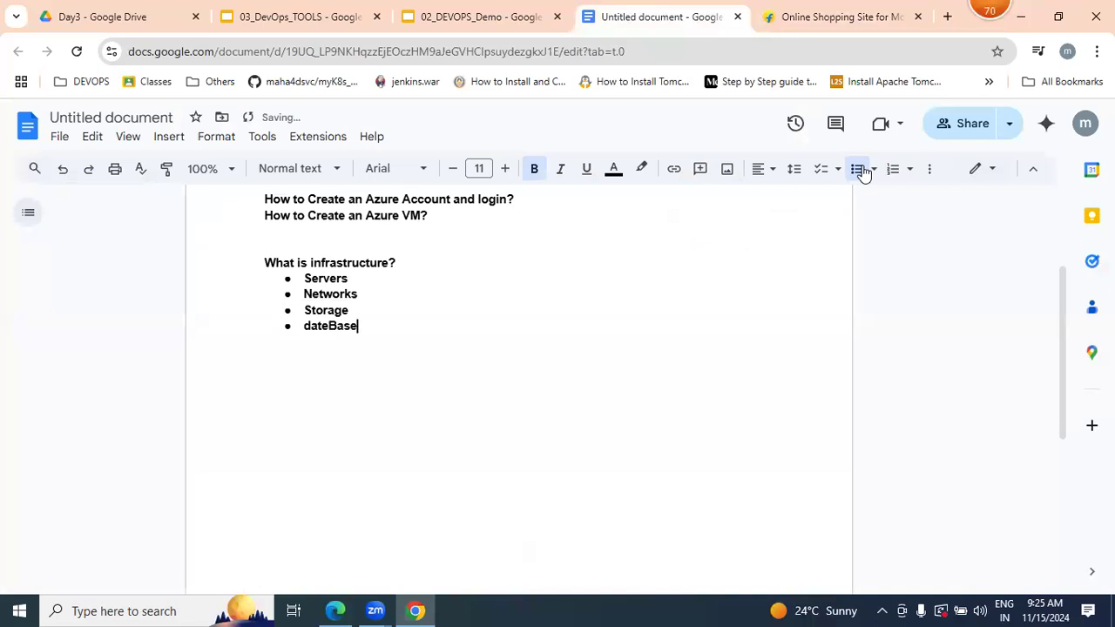
{"action": "key", "text": "Return"}
{"action": "type", "text": "...................etc"}
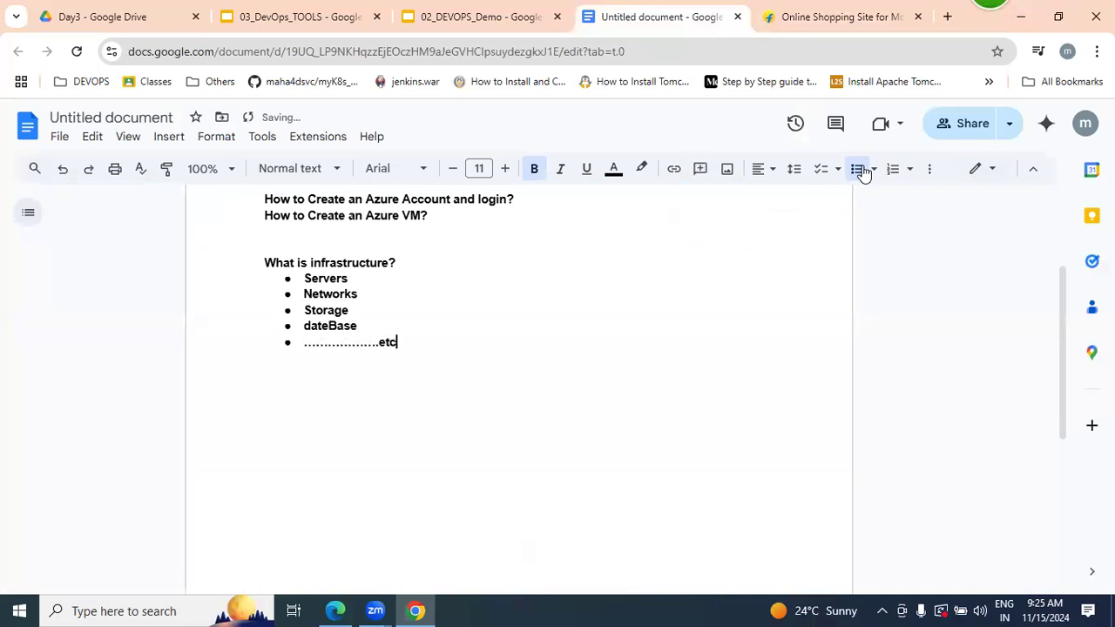
{"action": "key", "text": "Return"}
{"action": "key", "text": "BackSpace"}
- Highlight the infrastructure list and its question, and view the Flipkart page for comparison
{"action": "left_click_drag", "start_coordinate": [371, 351], "coordinate": [403, 259]}
{"action": "left_click_drag", "start_coordinate": [398, 344], "coordinate": [295, 283]}
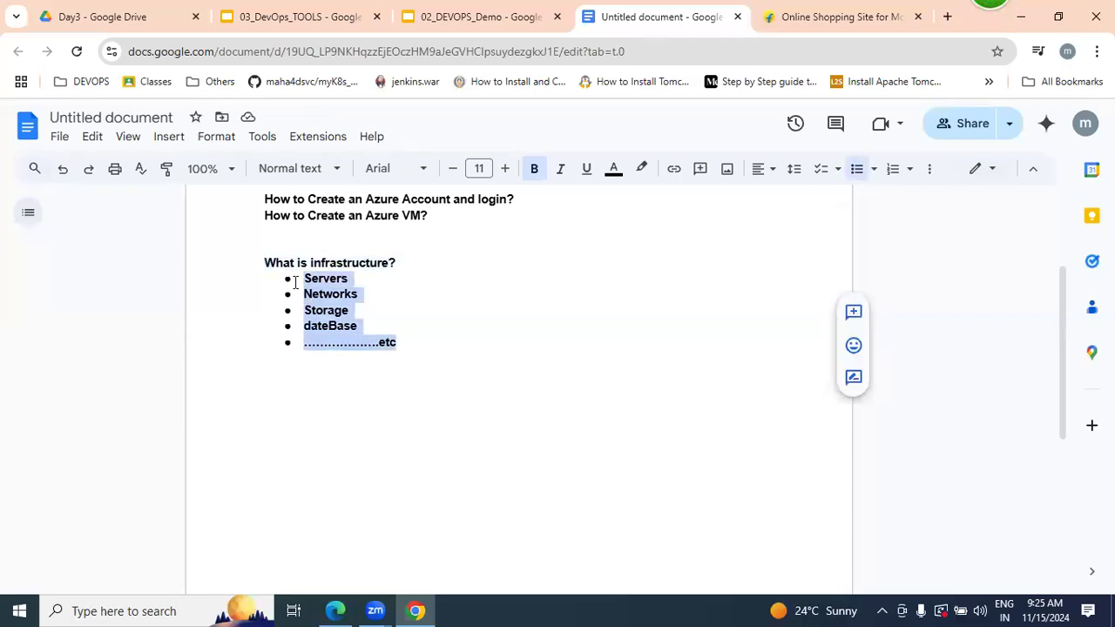
{"action": "left_click_drag", "start_coordinate": [264, 262], "coordinate": [397, 263]}
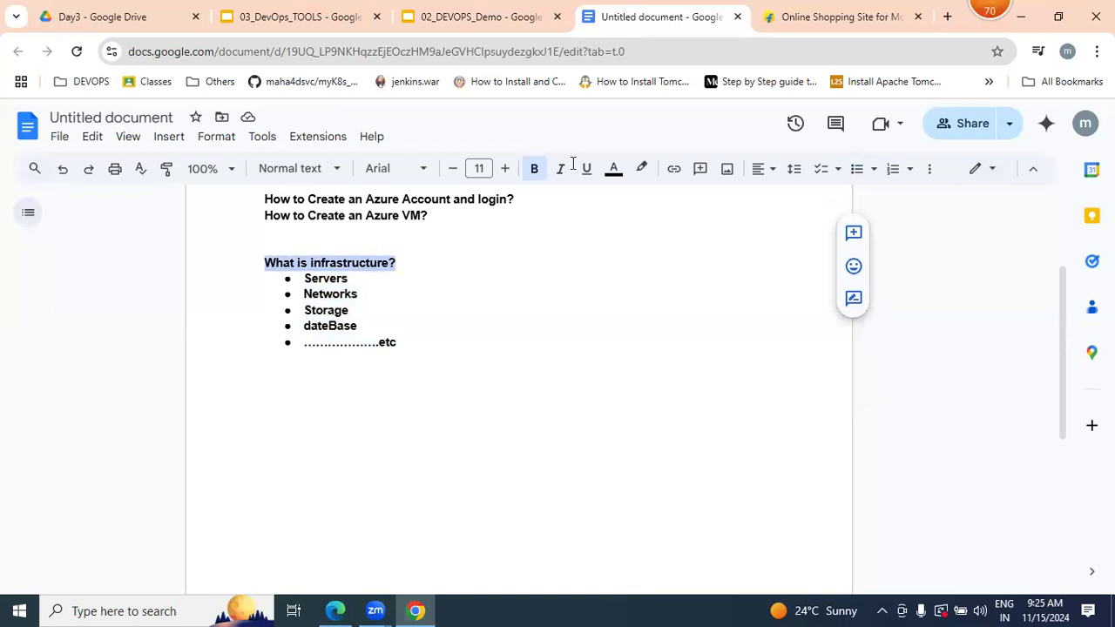
{"action": "left_click", "coordinate": [845, 11]}
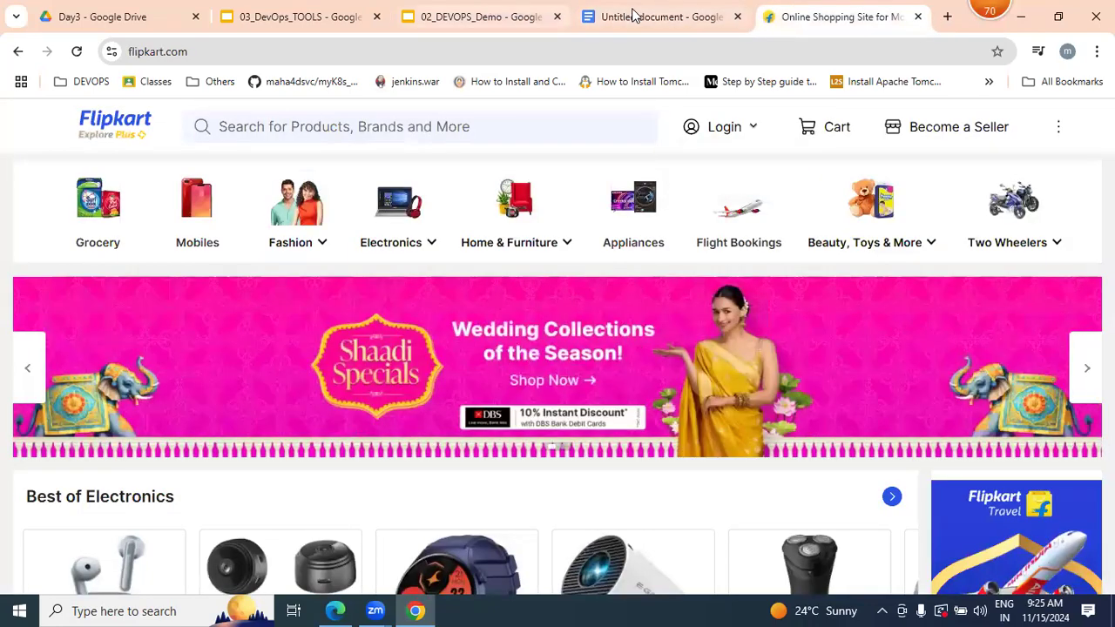
- Return to the document and end the infrastructure list, leaving blank space below it for a new question
{"action": "left_click", "coordinate": [633, 14]}
{"action": "left_click", "coordinate": [434, 357]}
{"action": "key", "text": "Return"}
{"action": "key", "text": "Return"}
{"action": "key", "text": "BackSpace"}
{"action": "key", "text": "BackSpace"}
{"action": "key", "text": "Return"}
{"action": "type", "text": "What is"}
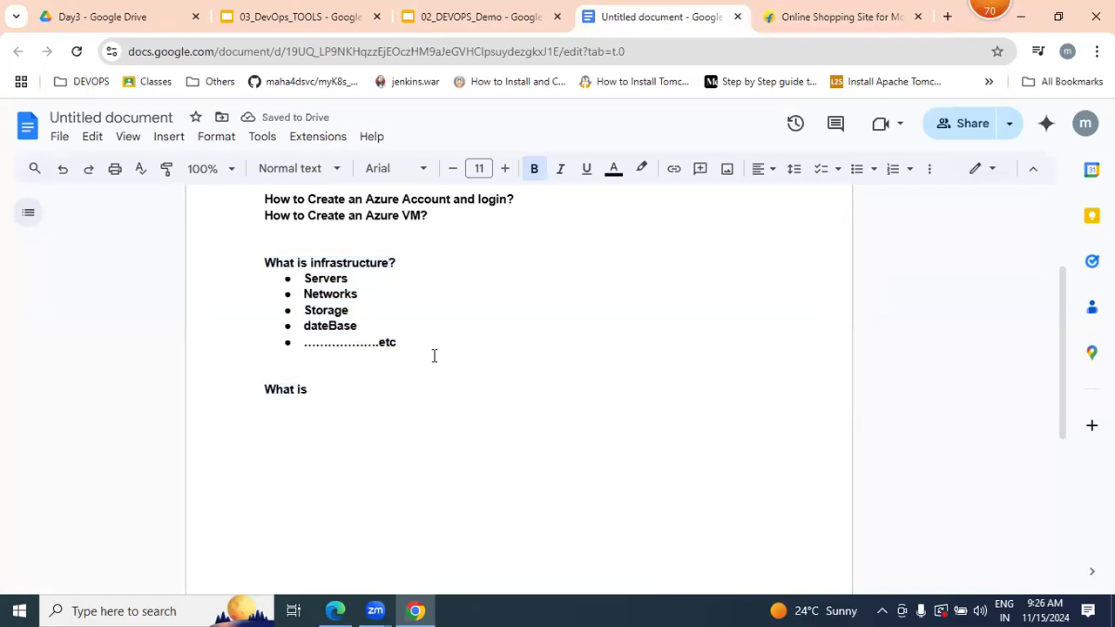
{"action": "key", "text": "BackSpace"}
{"action": "key", "text": "BackSpace"}
{"action": "key", "text": "BackSpace"}
{"action": "key", "text": "BackSpace"}
{"action": "key", "text": "BackSpace"}
{"action": "key", "text": "BackSpace"}
{"action": "key", "text": "BackSpace"}
{"action": "key", "text": "BackSpace"}
- Write the question "How many ways to get infra?" below the infrastructure list
{"action": "type", "text": "How "}
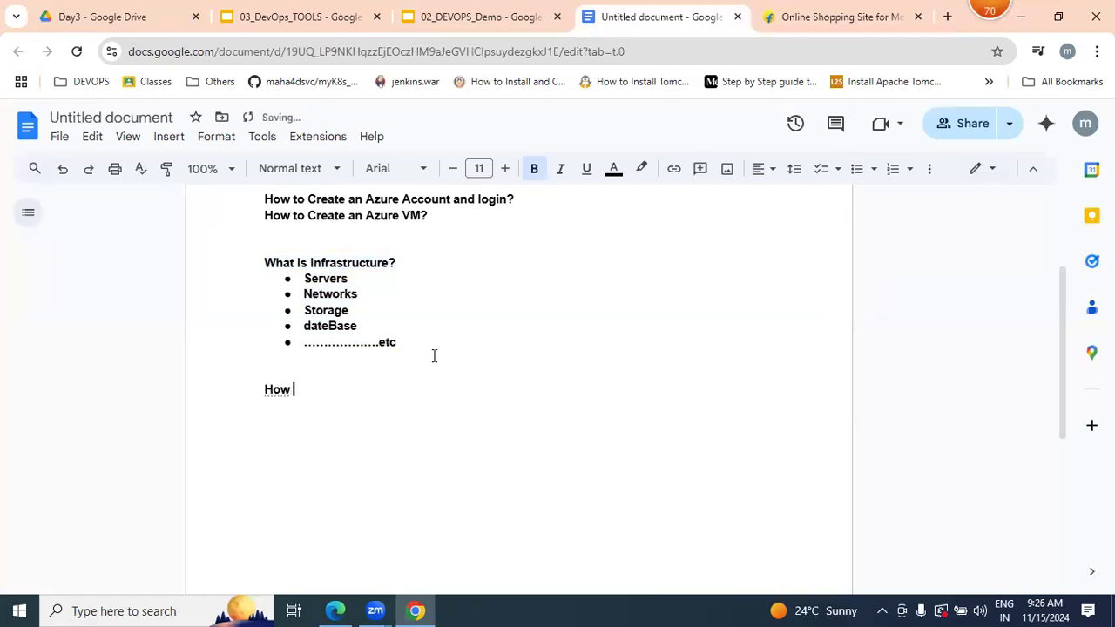
{"action": "type", "text": "many ways to get infra"}
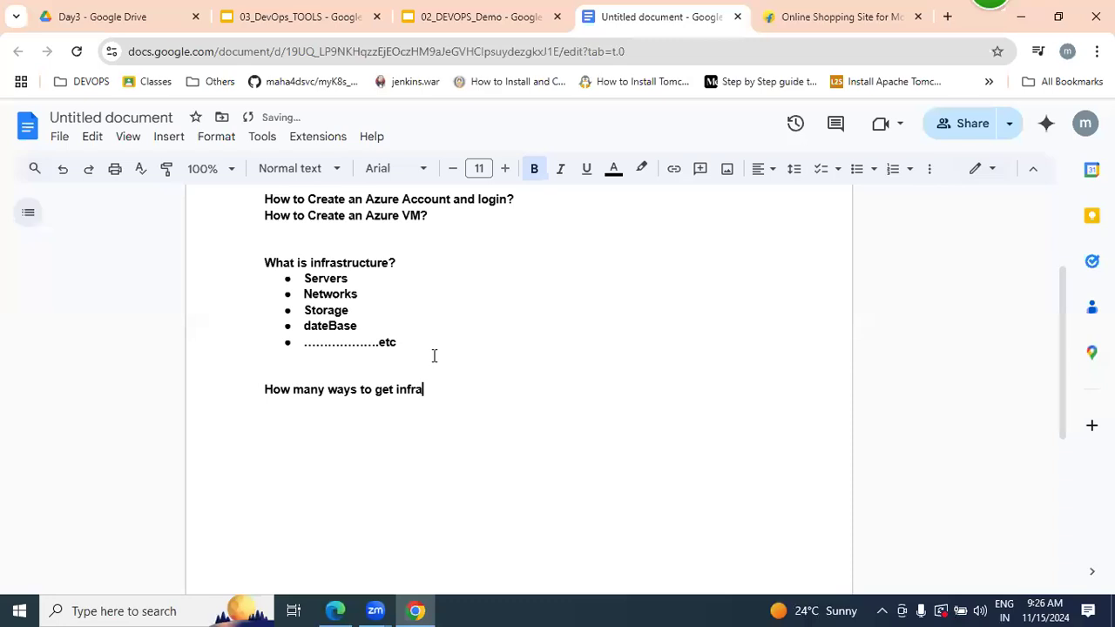
{"action": "type", "text": "?"}
- Add a bulleted list with PH, VM and Cloud under the infra question and highlight its entries
{"action": "key", "text": "Return"}
{"action": "left_click", "coordinate": [860, 177]}
{"action": "type", "text": "PH"}
{"action": "key", "text": "Return"}
{"action": "type", "text": "VM"}
{"action": "key", "text": "Return"}
{"action": "type", "text": "Cloud"}
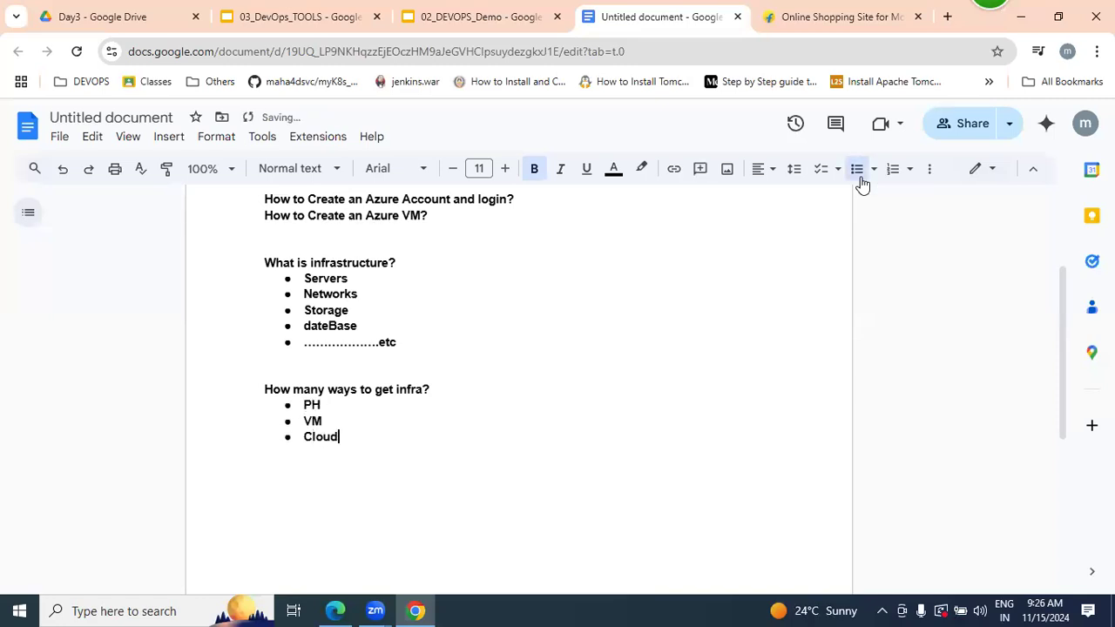
{"action": "key", "text": "Return"}
{"action": "left_click", "coordinate": [859, 177]}
{"action": "left_click_drag", "start_coordinate": [350, 437], "coordinate": [267, 408]}
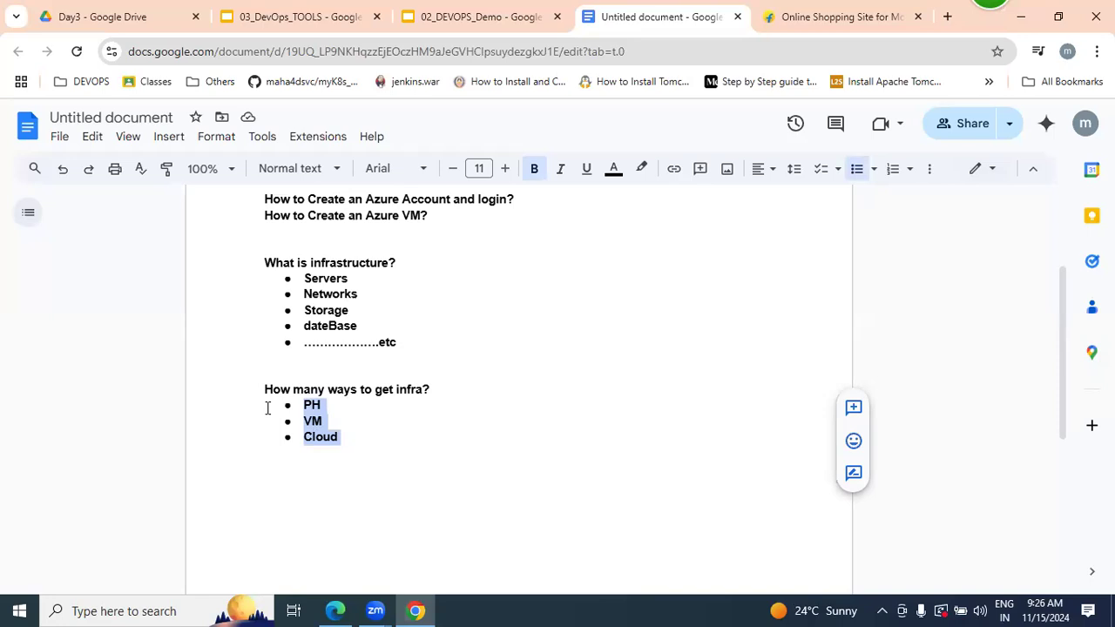
- Write the question "What is cloud computing?" below the PH, VM and Cloud list, separated by a blank line
{"action": "left_click", "coordinate": [383, 438]}
{"action": "key", "text": "Return"}
{"action": "key", "text": "Return"}
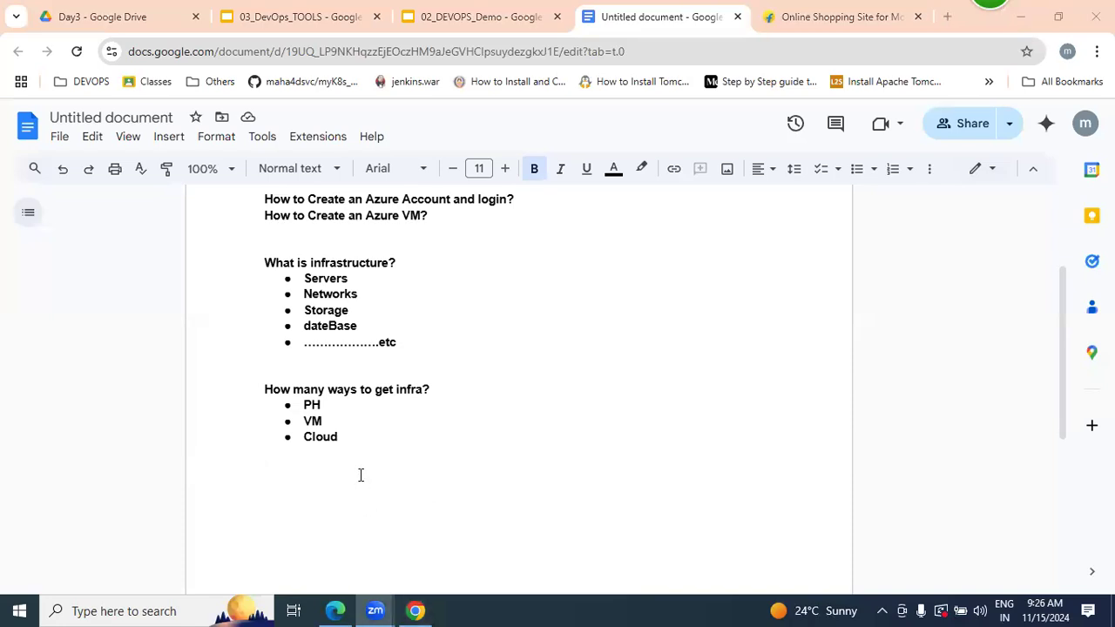
{"action": "key", "text": "Return"}
{"action": "type", "text": "wha tis"}
{"action": "key", "text": "BackSpace"}
{"action": "key", "text": "BackSpace"}
{"action": "key", "text": "BackSpace"}
{"action": "key", "text": "BackSpace"}
{"action": "type", "text": "t is clo"}
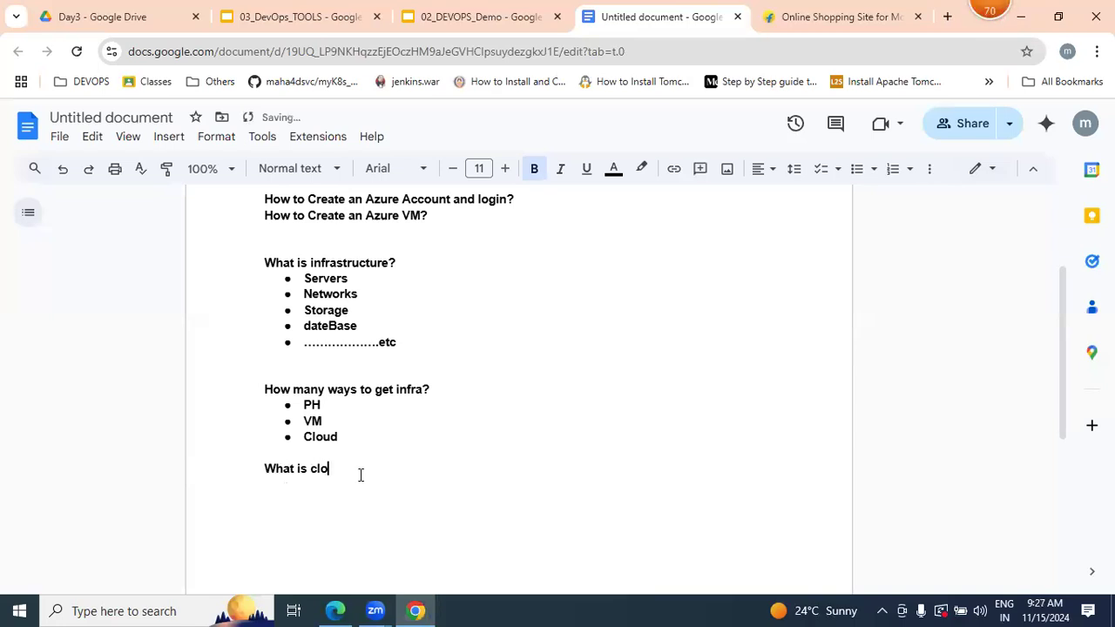
{"action": "type", "text": "ud com"}
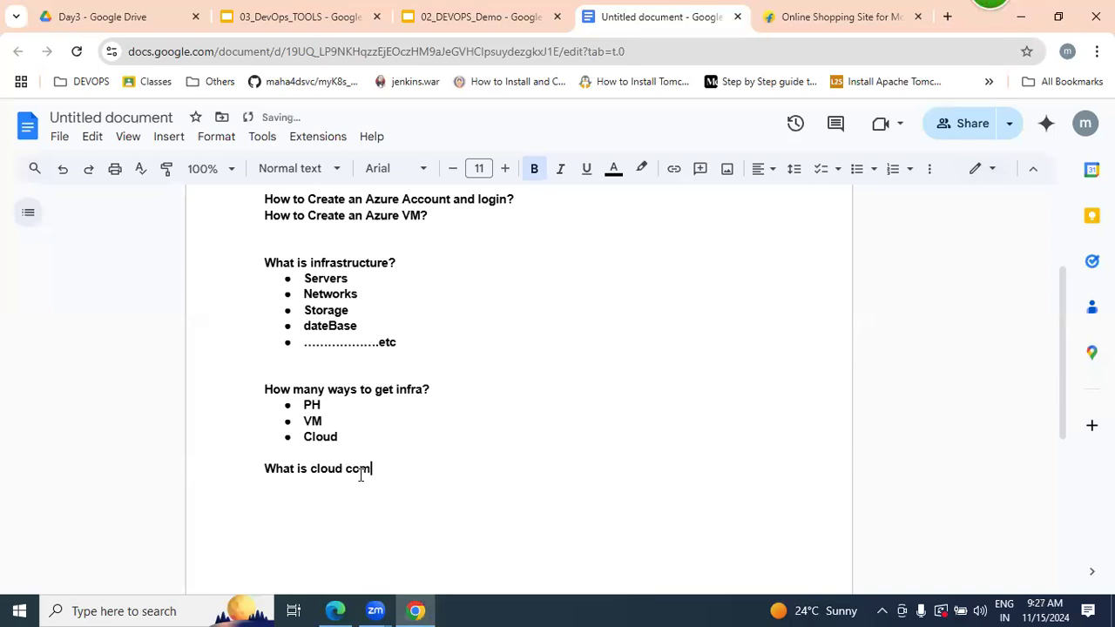
{"action": "type", "text": "puting?"}
{"action": "key", "text": "Return"}
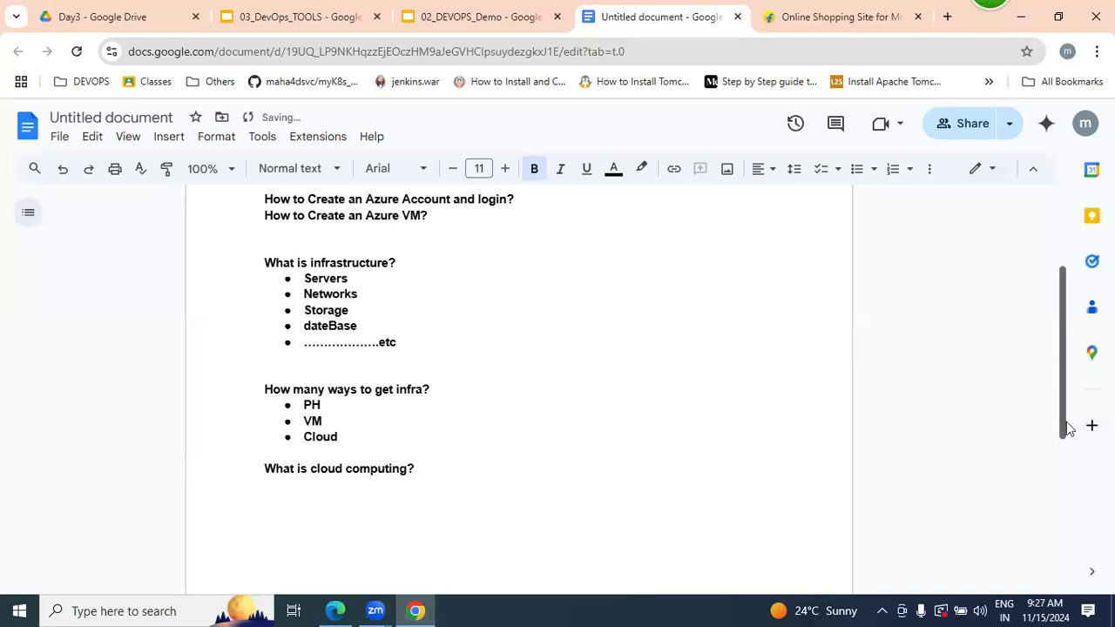
{"action": "scroll", "coordinate": [1066, 428], "scroll_direction": "down", "scroll_amount": 3}
{"action": "key", "text": "Return"}
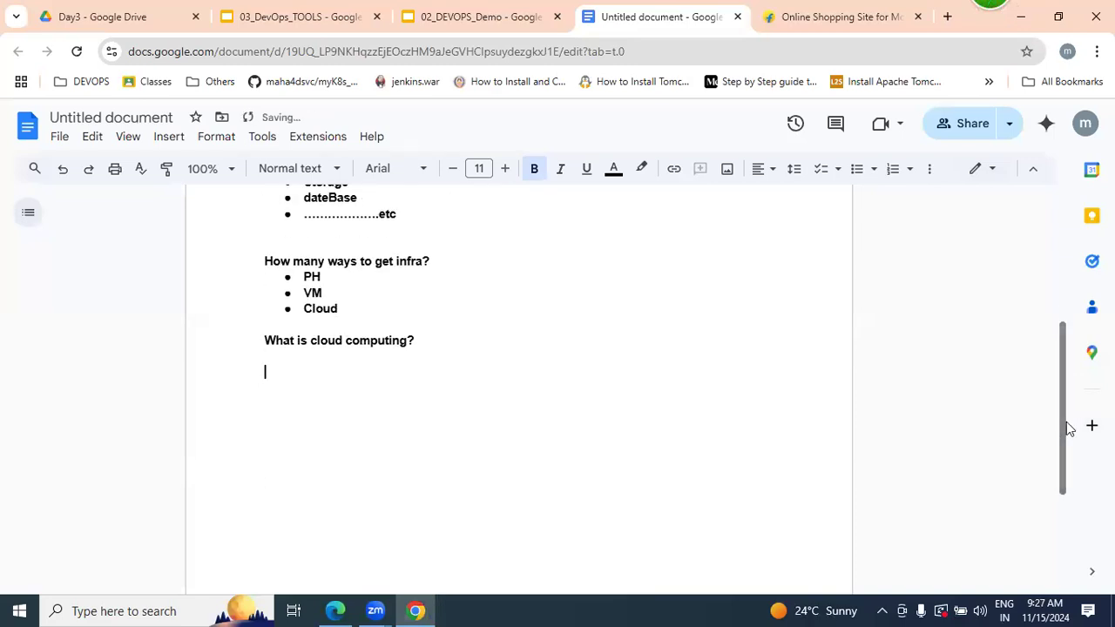
{"action": "left_click", "coordinate": [857, 169]}
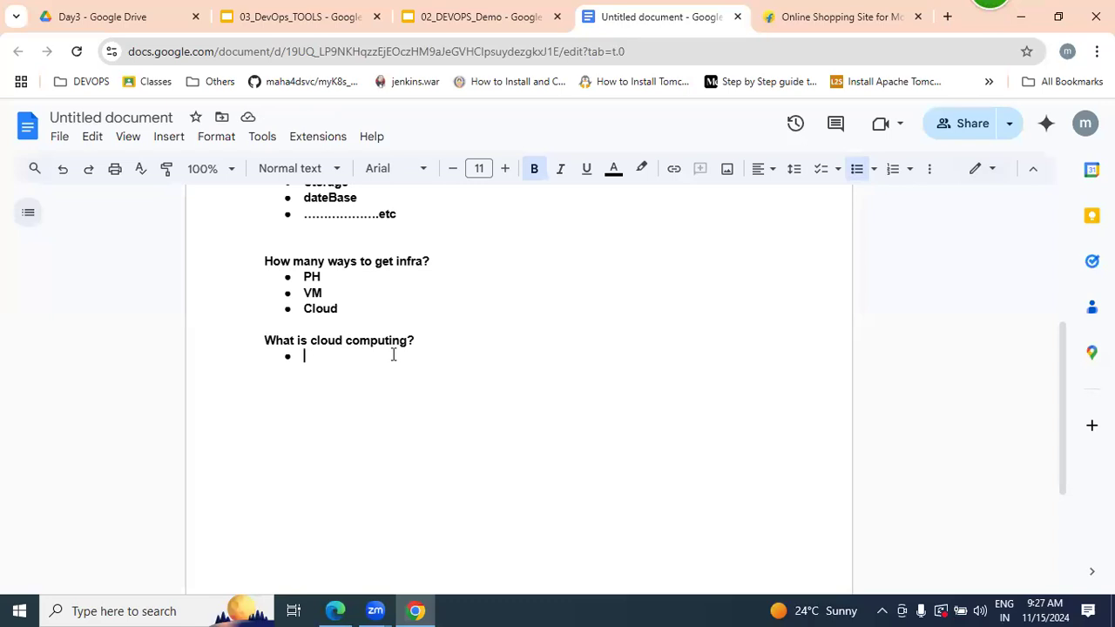
{"action": "key", "text": "BackSpace"}
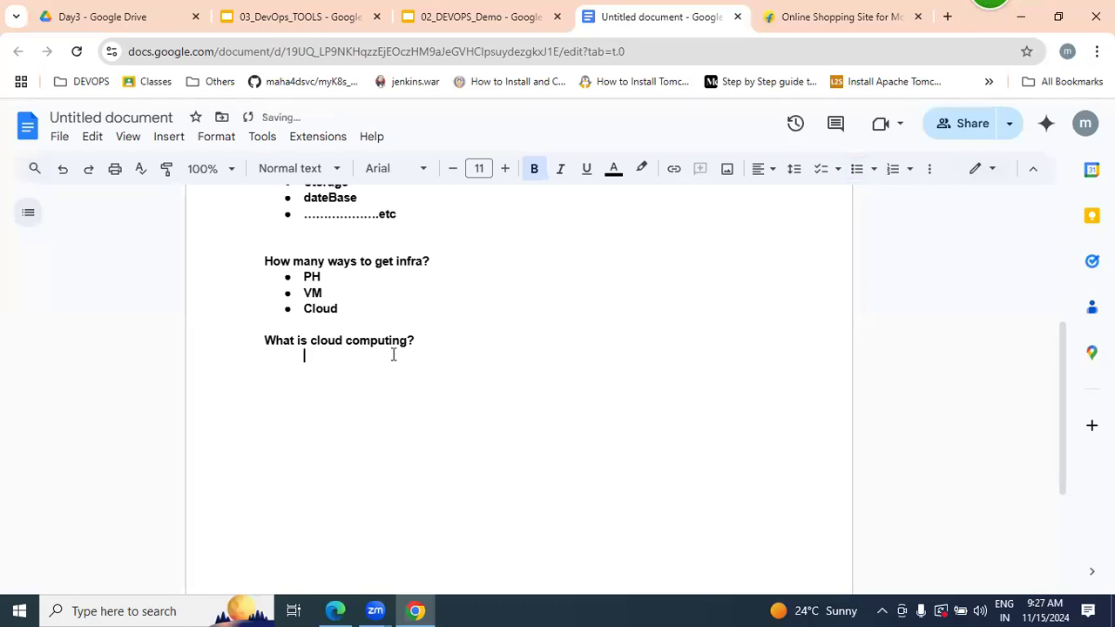
- Highlight the question "What is cloud computing?" in the document
{"action": "triple_click", "coordinate": [380, 340]}
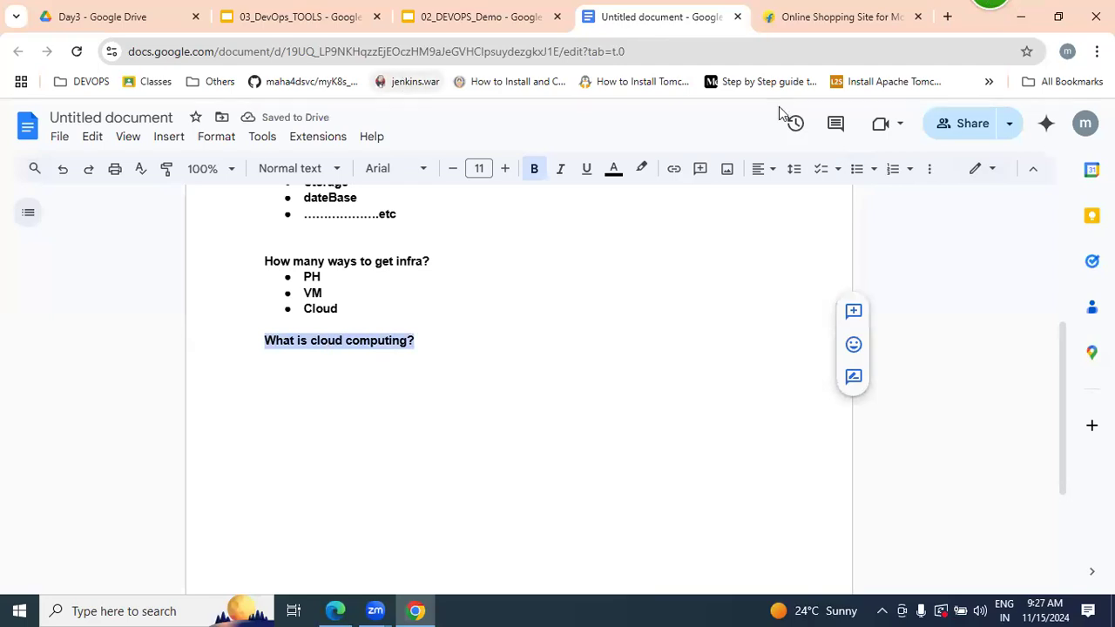
{"action": "double_click", "coordinate": [381, 375]}
{"action": "left_click_drag", "start_coordinate": [448, 354], "coordinate": [265, 344]}
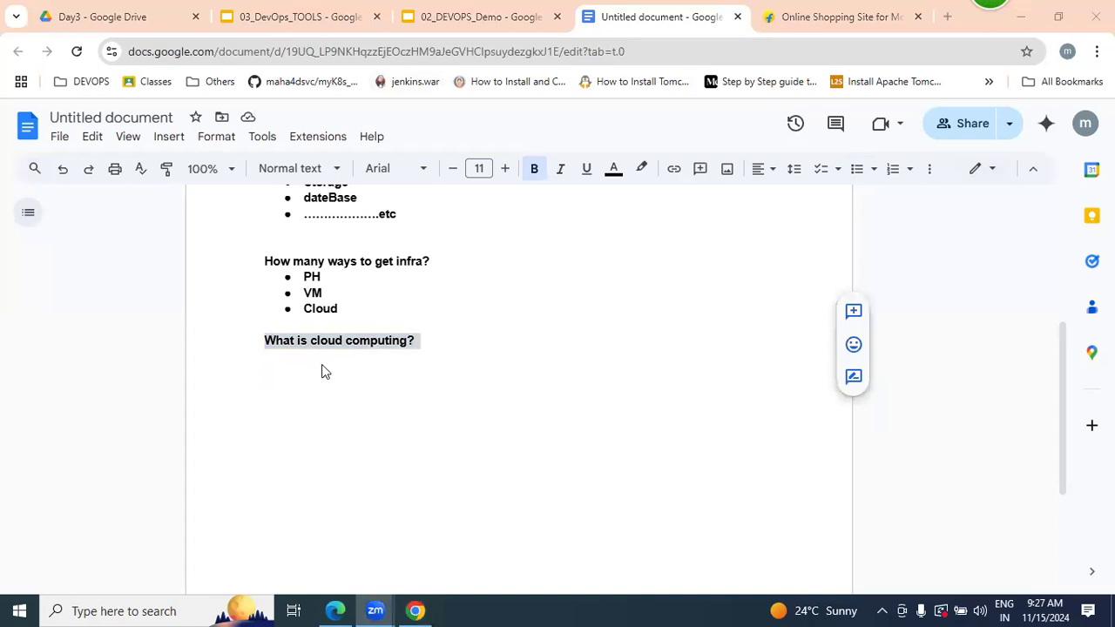
{"action": "left_click", "coordinate": [962, 21]}
{"action": "type", "text": "data"}
{"action": "key", "text": "BackSpace"}
{"action": "type", "text": "a"}
{"action": "key", "text": "ctrl+z"}
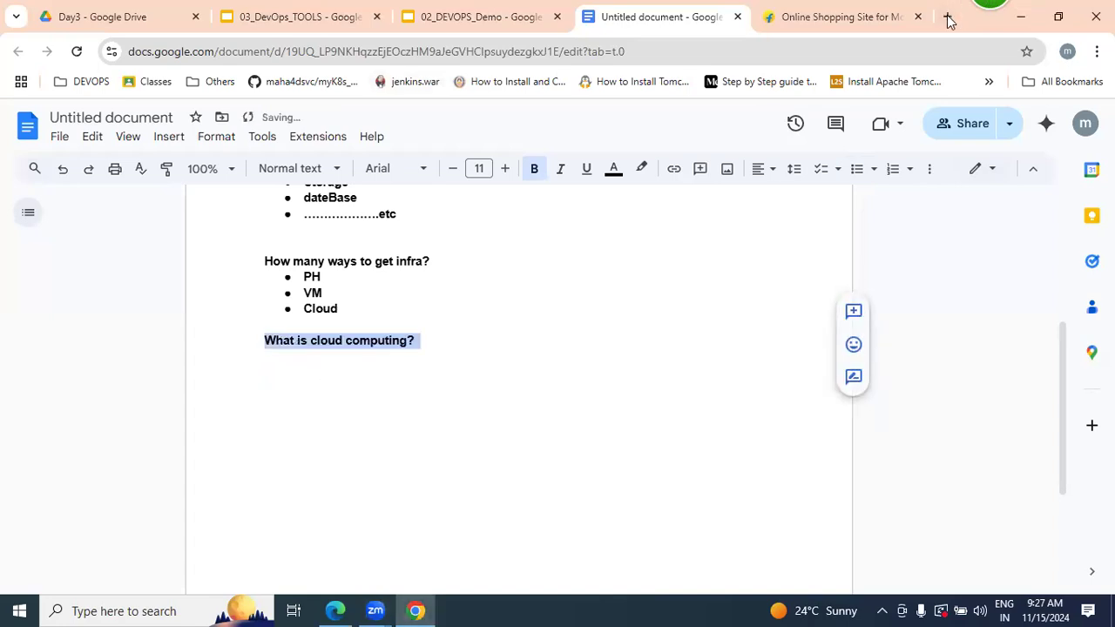
- Search Google for "servers" in a new browser tab
{"action": "left_click", "coordinate": [948, 17]}
{"action": "type", "text": "servers"}
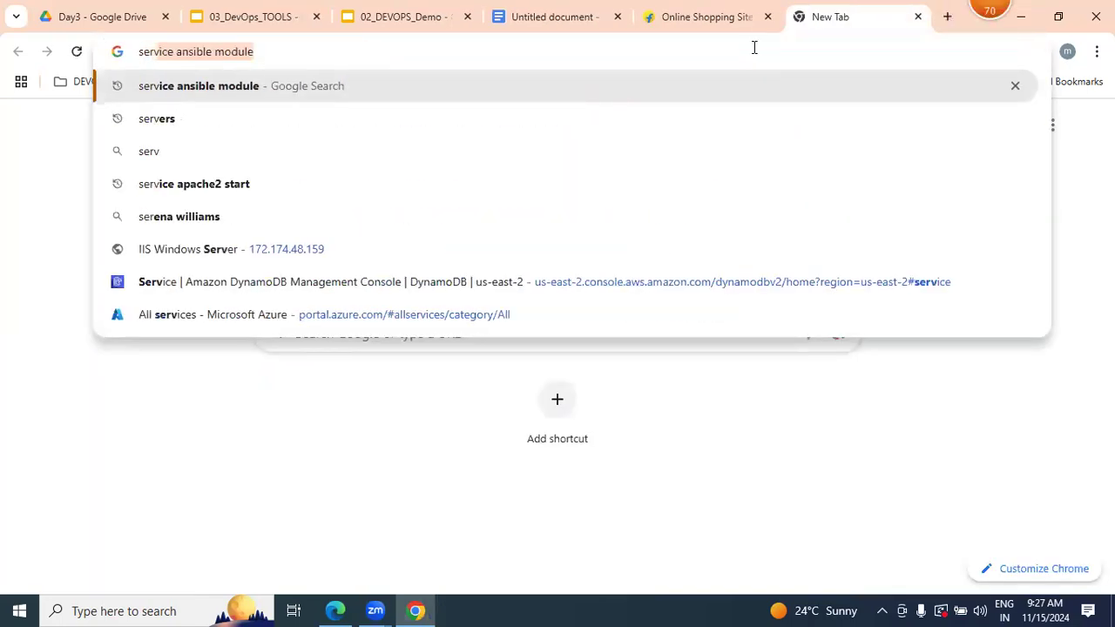
{"action": "key", "text": "Return"}
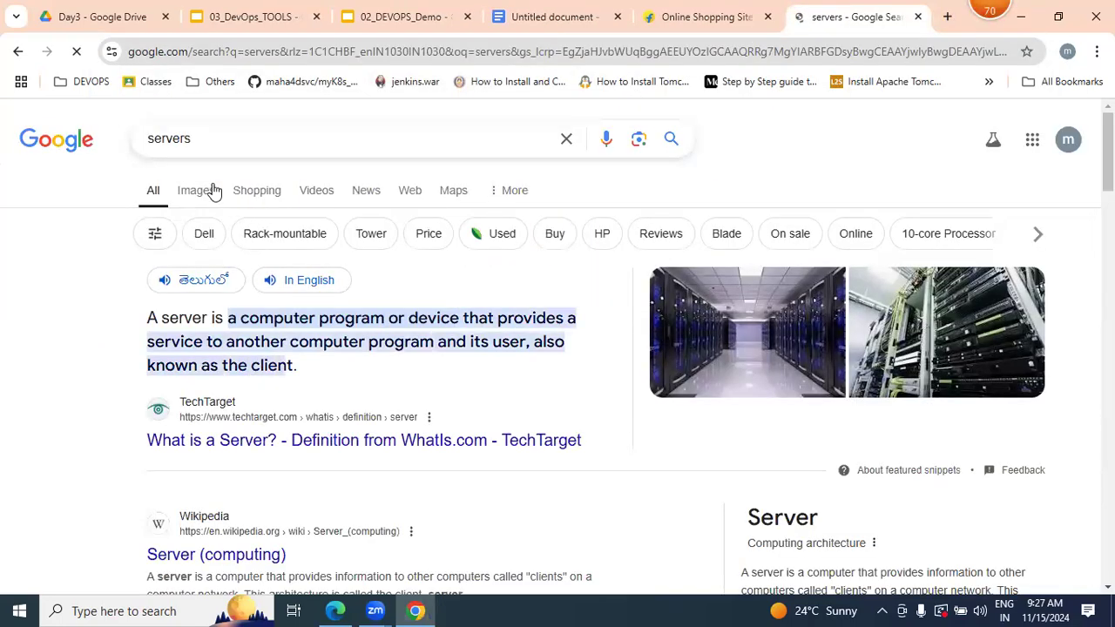
- Replace the Google search for servers with a search for "datacenter"
{"action": "double_click", "coordinate": [207, 139]}
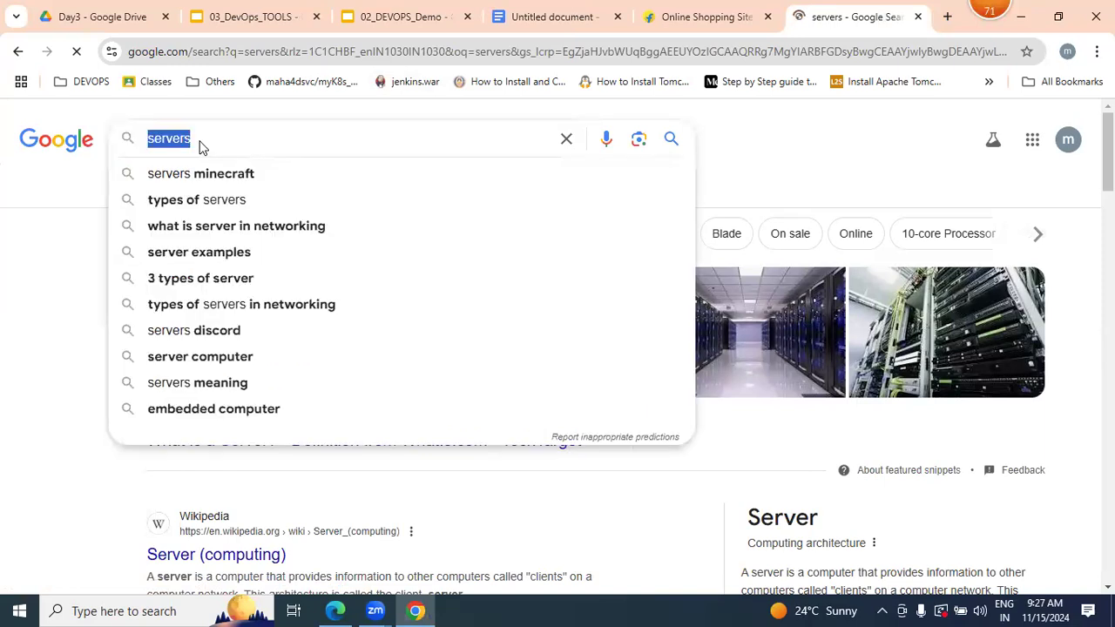
{"action": "type", "text": "dates"}
{"action": "key", "text": "BackSpace"}
{"action": "type", "text": "c"}
{"action": "key", "text": "BackSpace"}
{"action": "type", "text": "ac"}
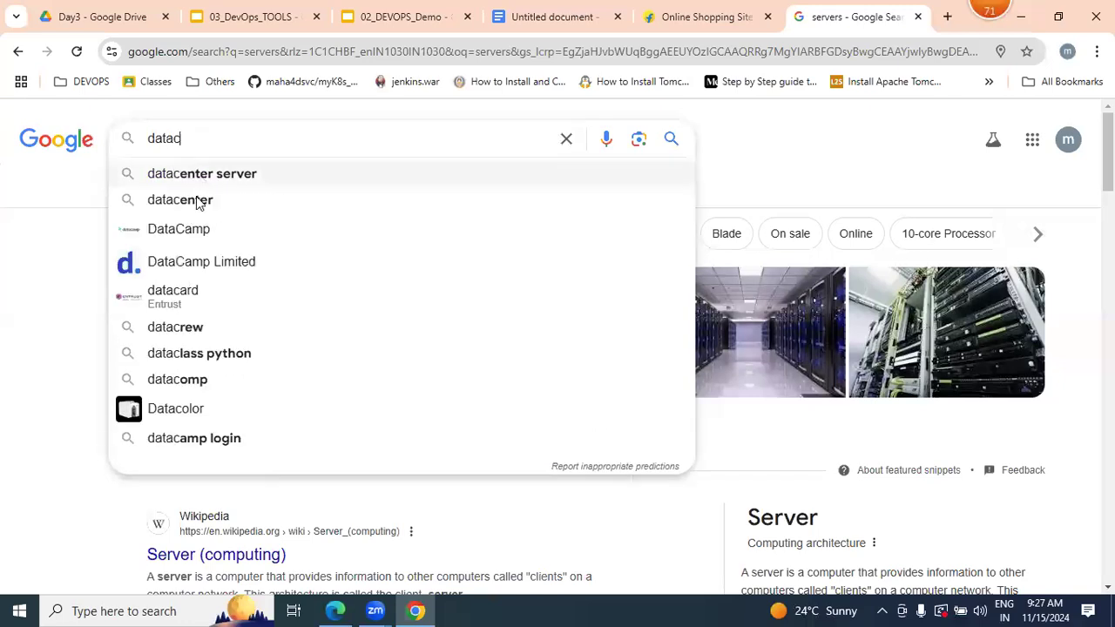
{"action": "left_click", "coordinate": [197, 202]}
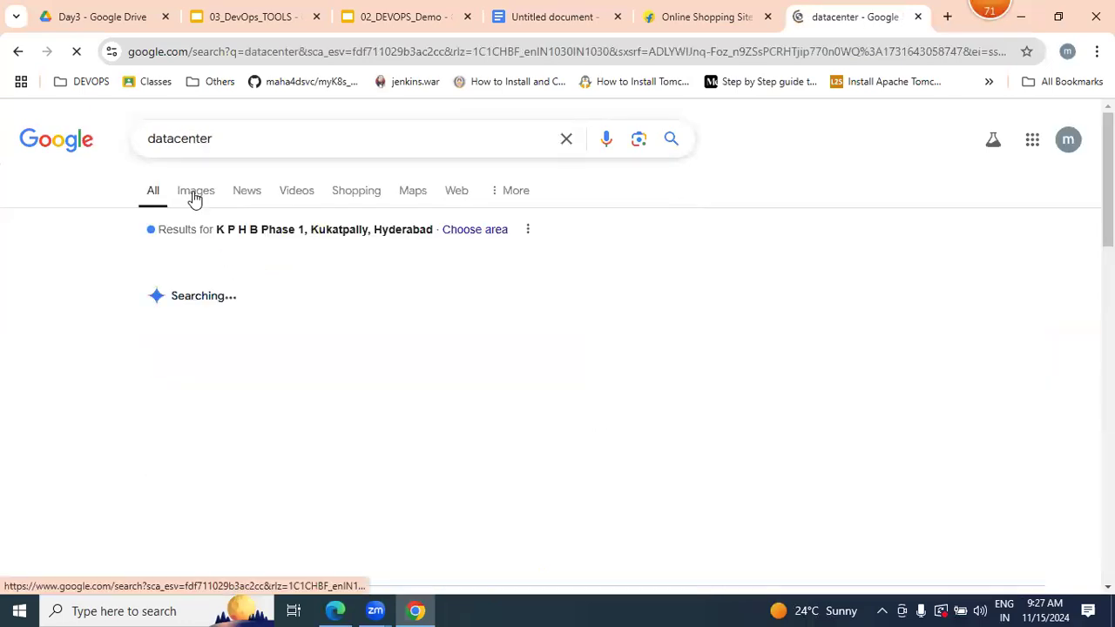
- Show the image results for the datacenter search and browse through the pictures
{"action": "left_click", "coordinate": [195, 192]}
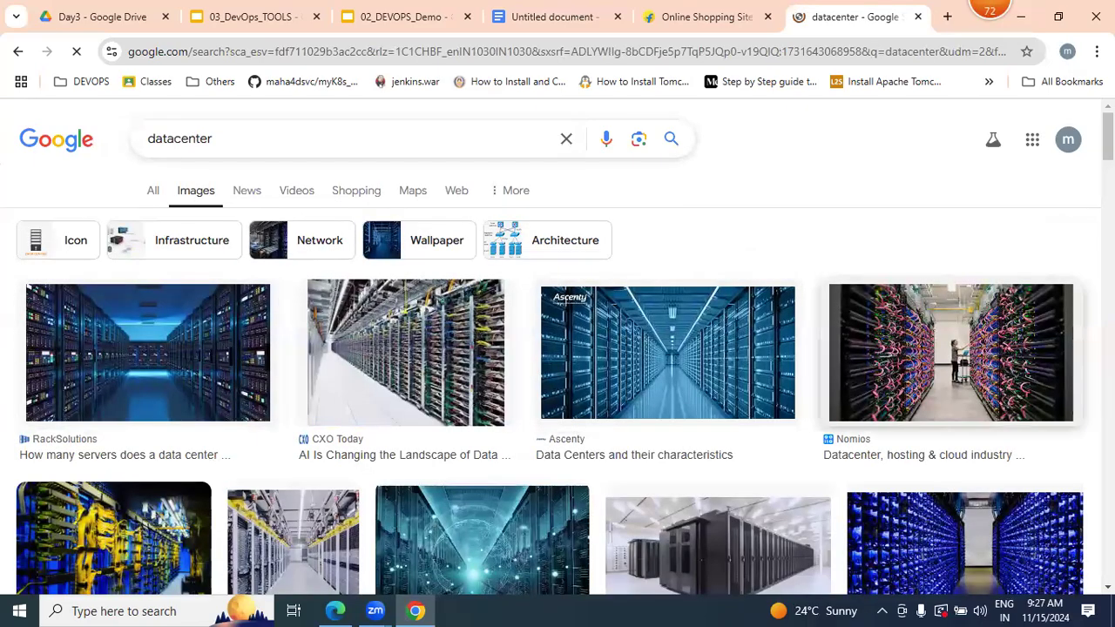
{"action": "scroll", "coordinate": [557, 348], "scroll_direction": "down", "scroll_amount": 3}
{"action": "scroll", "coordinate": [558, 365], "scroll_direction": "down", "scroll_amount": 5}
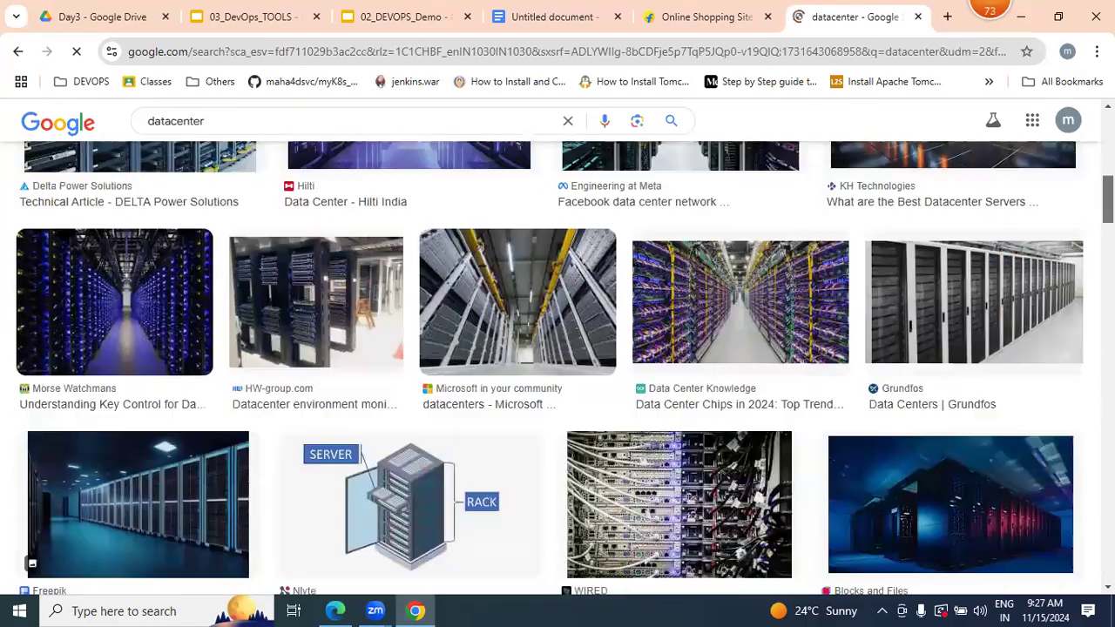
{"action": "scroll", "coordinate": [558, 366], "scroll_direction": "down", "scroll_amount": 8}
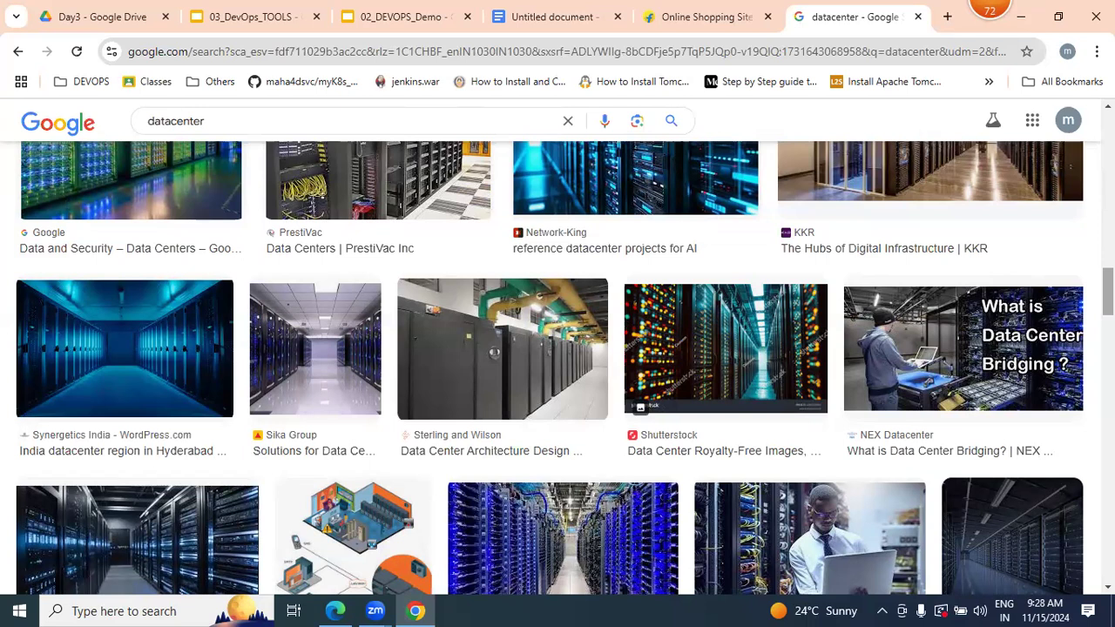
- Open the 04_Azure Demo presentation from the Day3 Drive folder and view slides 2 and 3 on connecting to the cloud and data center
{"action": "left_click", "coordinate": [213, 19]}
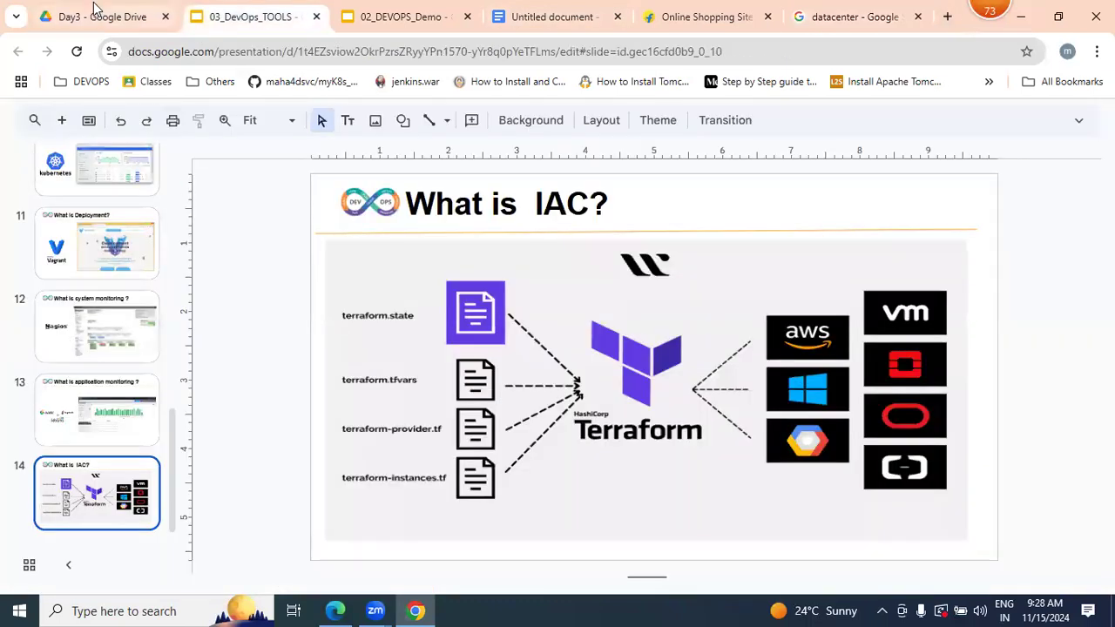
{"action": "left_click", "coordinate": [95, 12]}
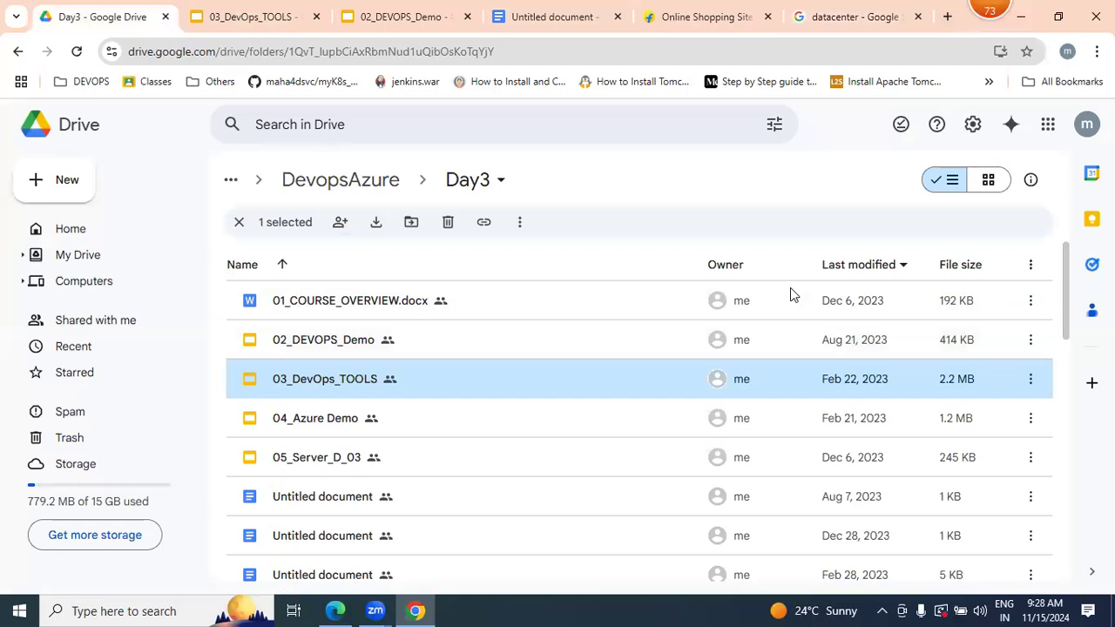
{"action": "double_click", "coordinate": [334, 427]}
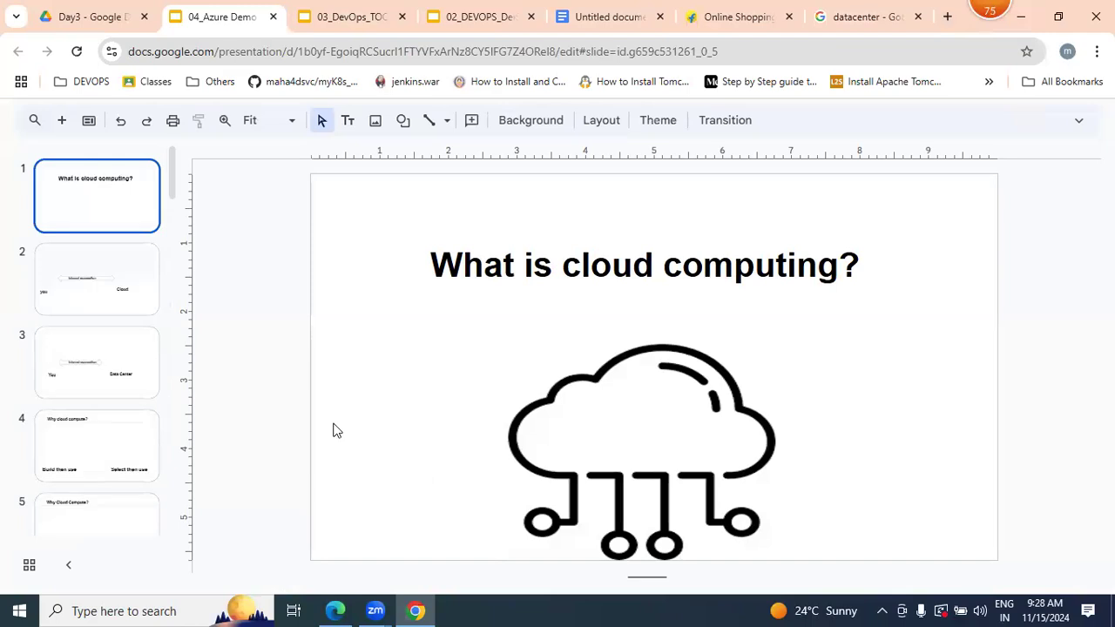
{"action": "left_click", "coordinate": [100, 258]}
{"action": "left_click", "coordinate": [104, 364]}
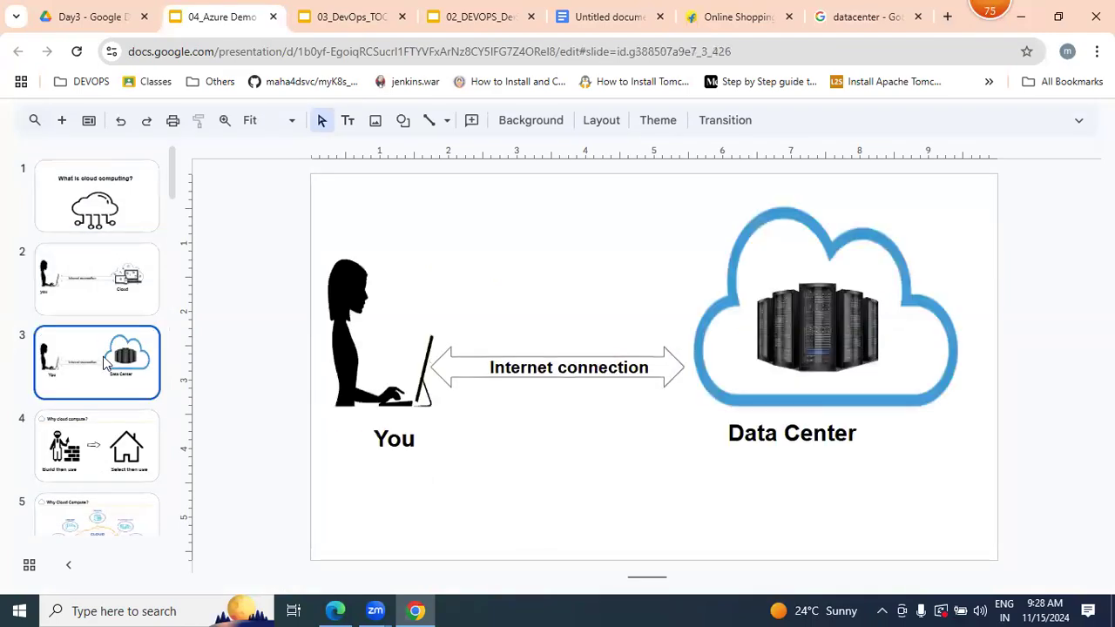
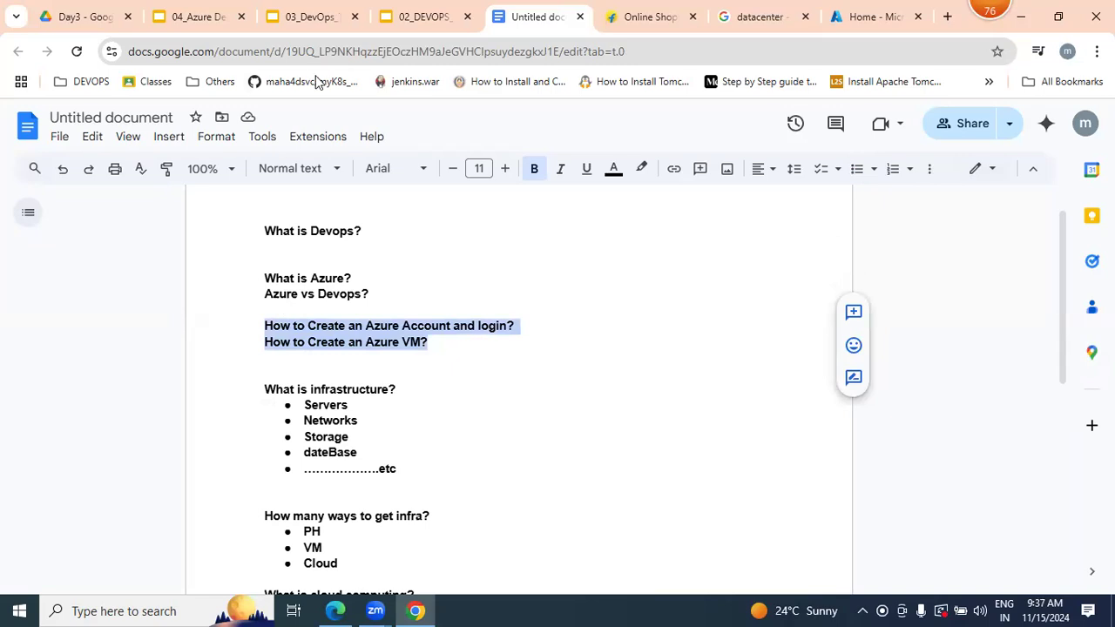
- Open 01_COURSE_OVERVIEW.docx from the Day3 Drive folder and highlight the admin contact details and course content link
{"action": "left_click", "coordinate": [92, 7]}
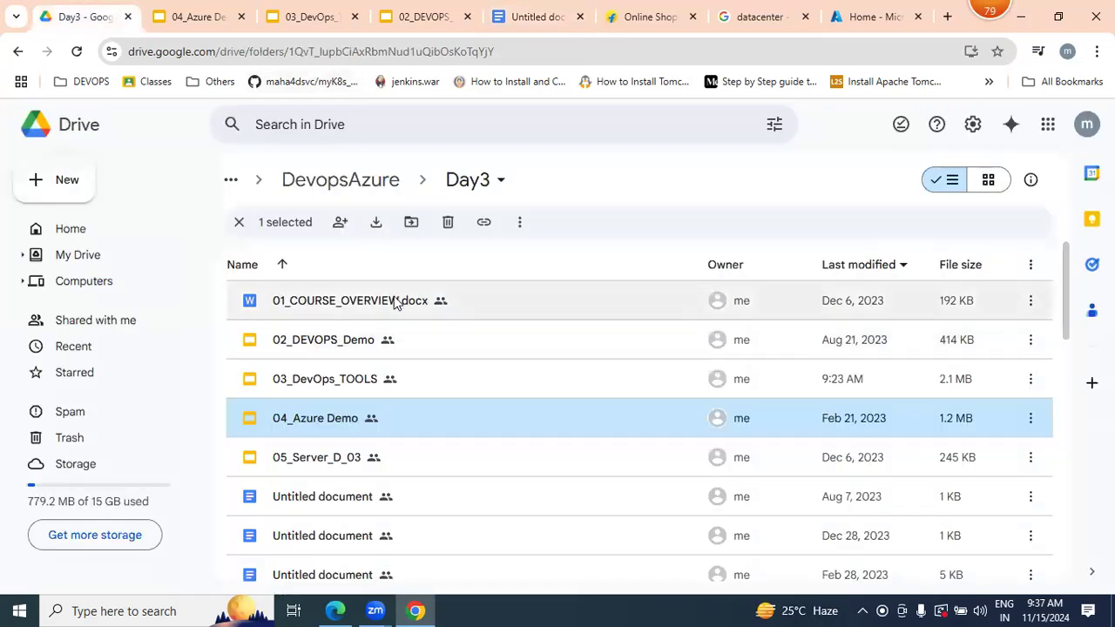
{"action": "double_click", "coordinate": [393, 300]}
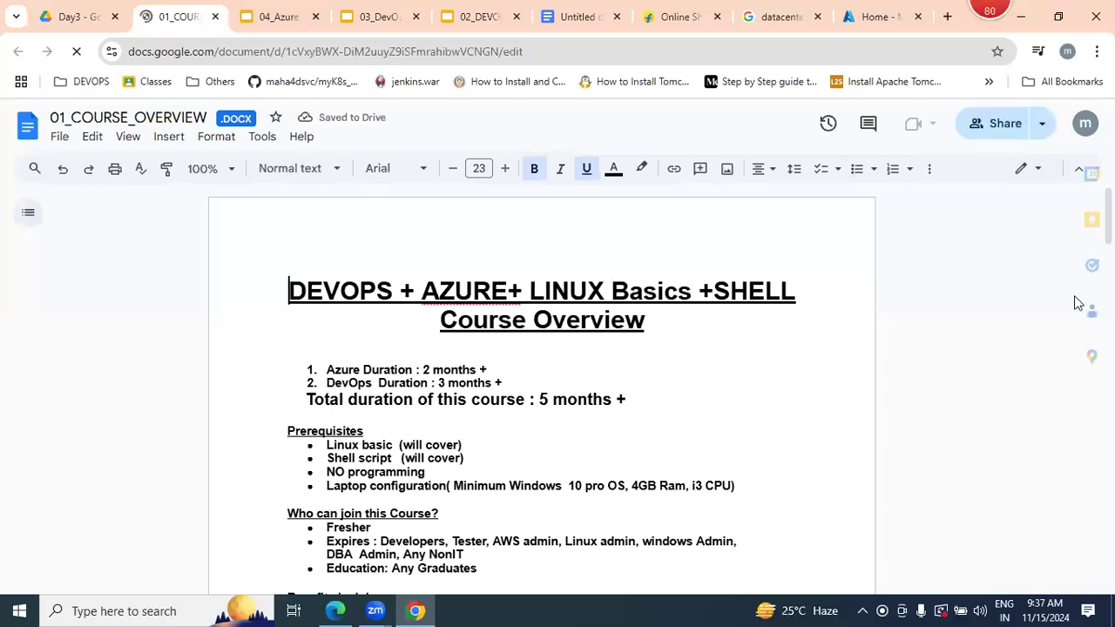
{"action": "left_click_drag", "start_coordinate": [1077, 313], "coordinate": [1065, 352]}
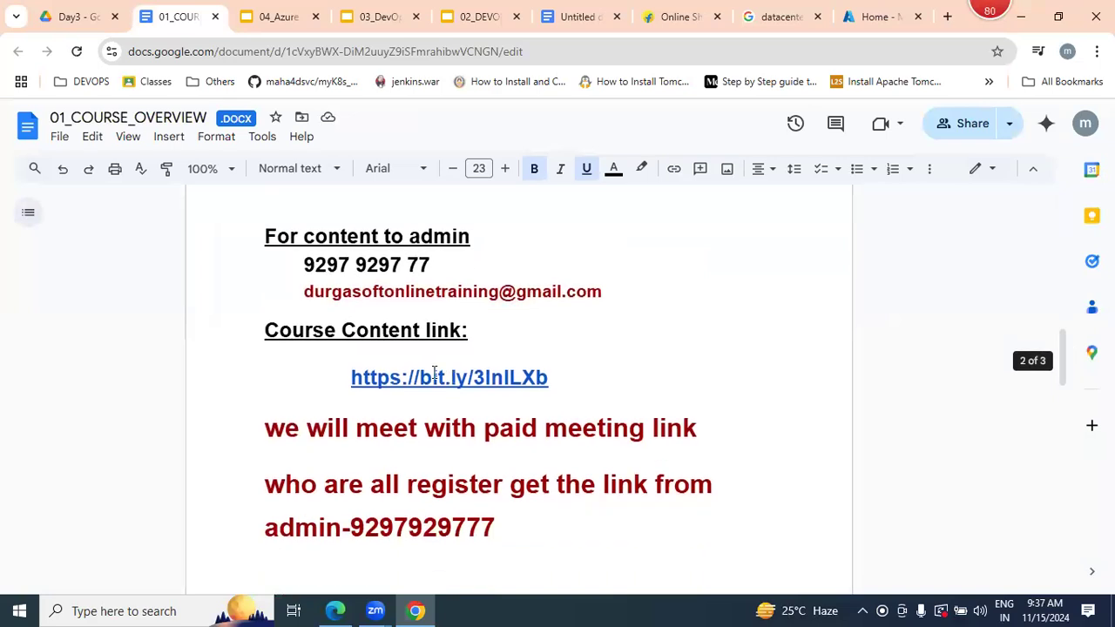
{"action": "left_click_drag", "start_coordinate": [572, 384], "coordinate": [187, 250]}
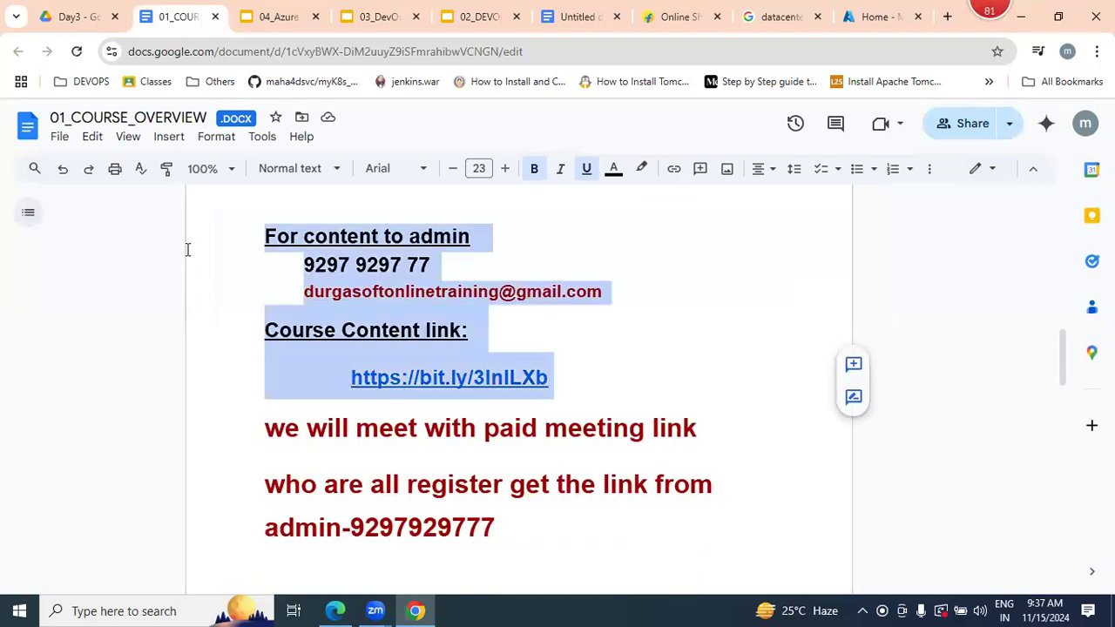
{"action": "left_click", "coordinate": [495, 408]}
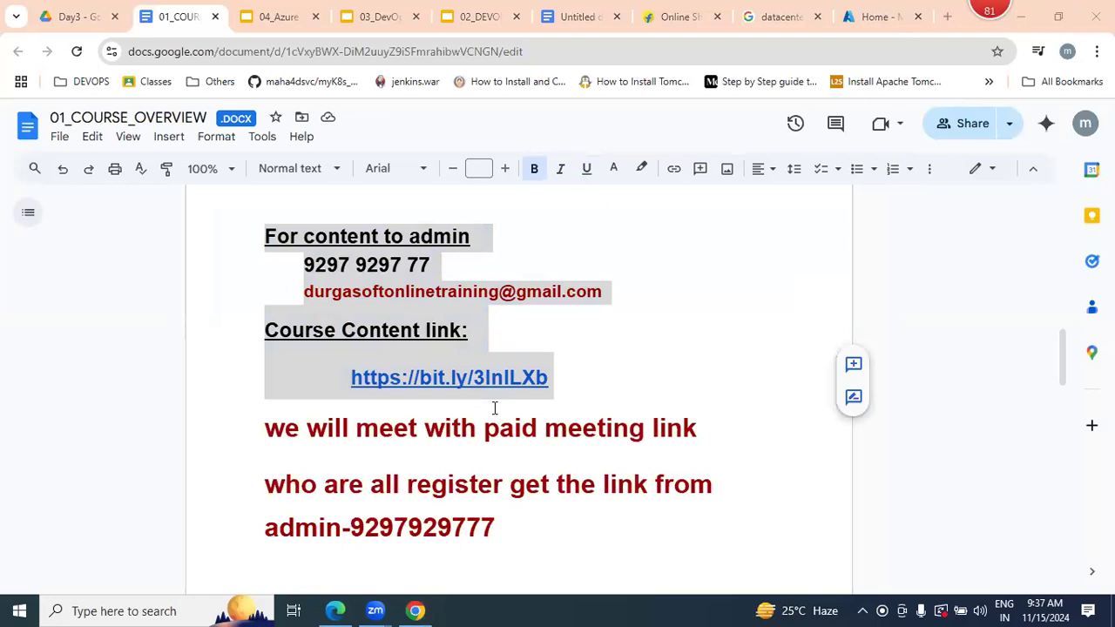
{"action": "left_click", "coordinate": [495, 407]}
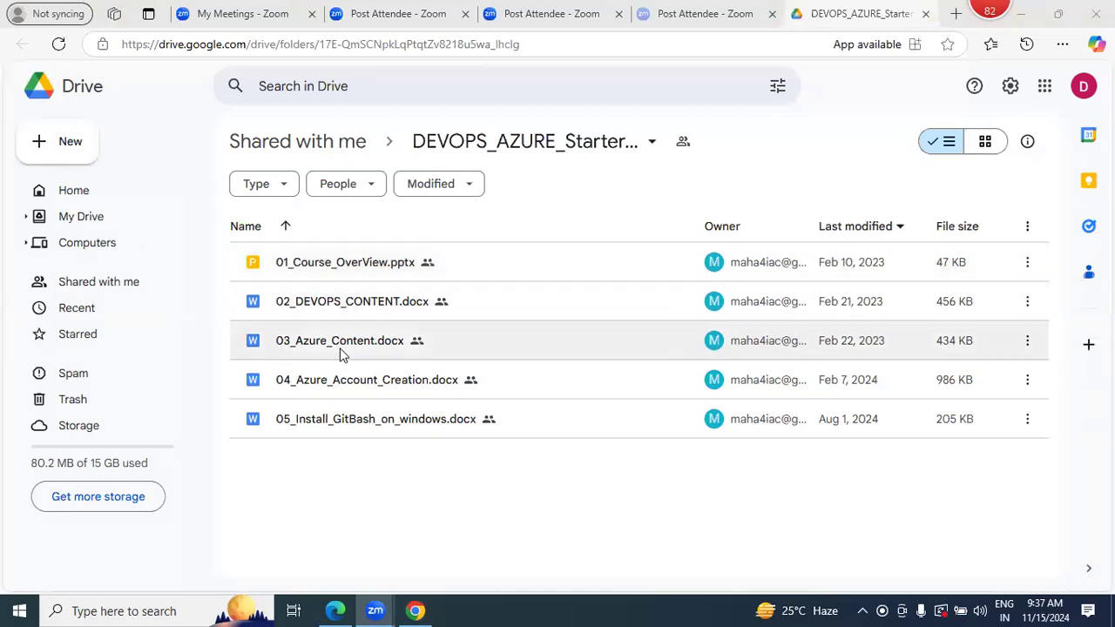
- Open 04_Azure_Account_Creation.docx from the shared DEVOPS_AZURE_Starter folder and go through its account creation screenshots
{"action": "double_click", "coordinate": [387, 395]}
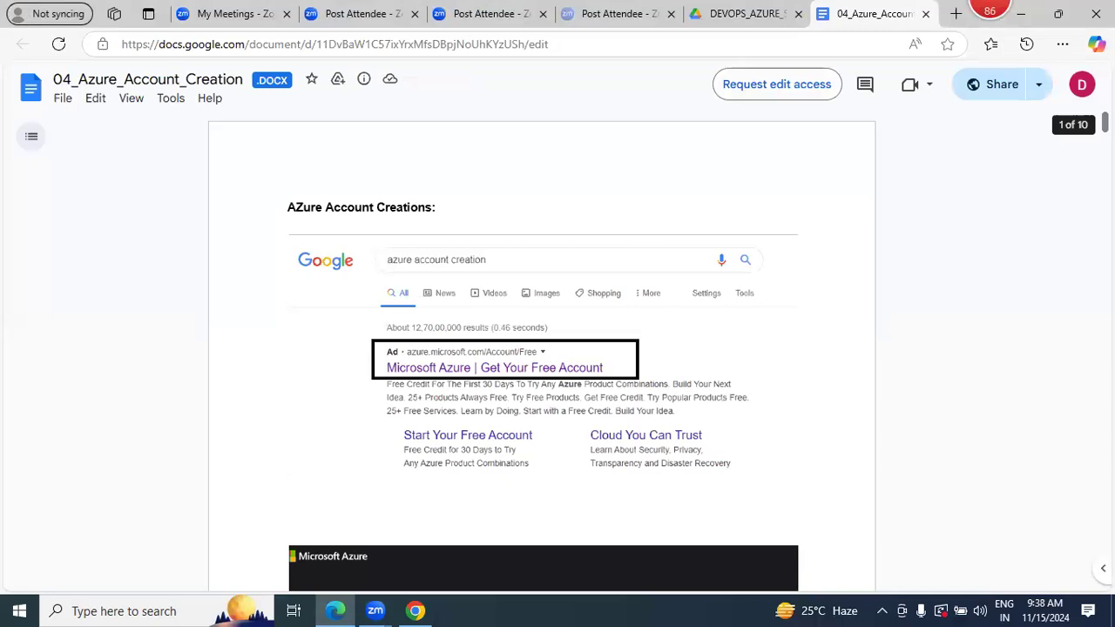
{"action": "left_click_drag", "start_coordinate": [1105, 123], "coordinate": [1105, 257]}
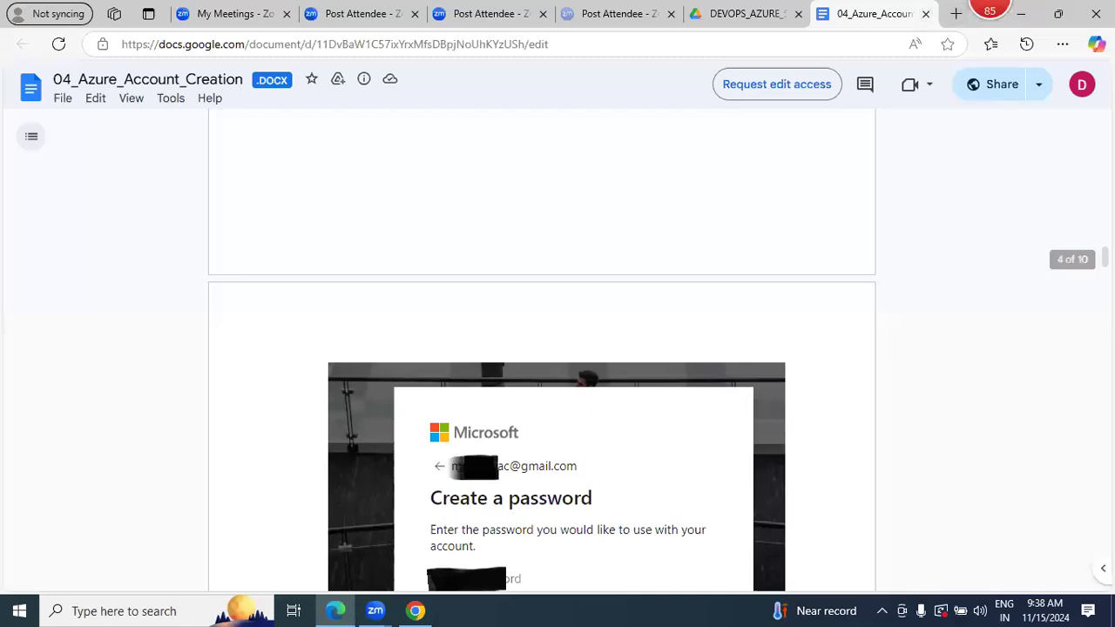
{"action": "scroll", "coordinate": [1085, 470], "scroll_direction": "down", "scroll_amount": 20}
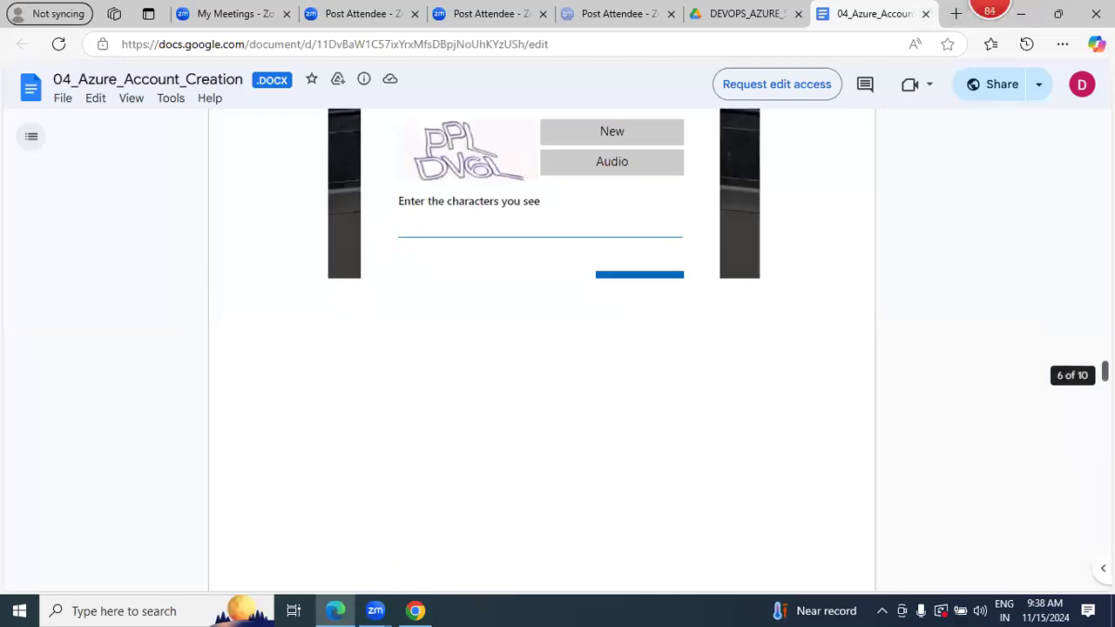
{"action": "scroll", "coordinate": [1085, 470], "scroll_direction": "down", "scroll_amount": 15}
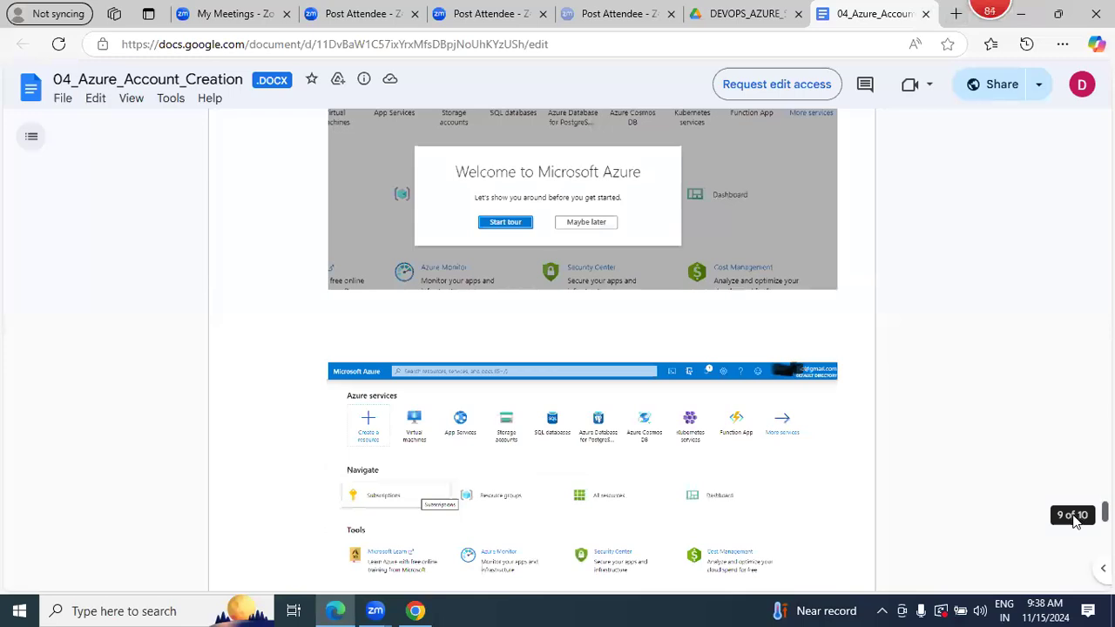
{"action": "scroll", "coordinate": [1073, 526], "scroll_direction": "down", "scroll_amount": 1}
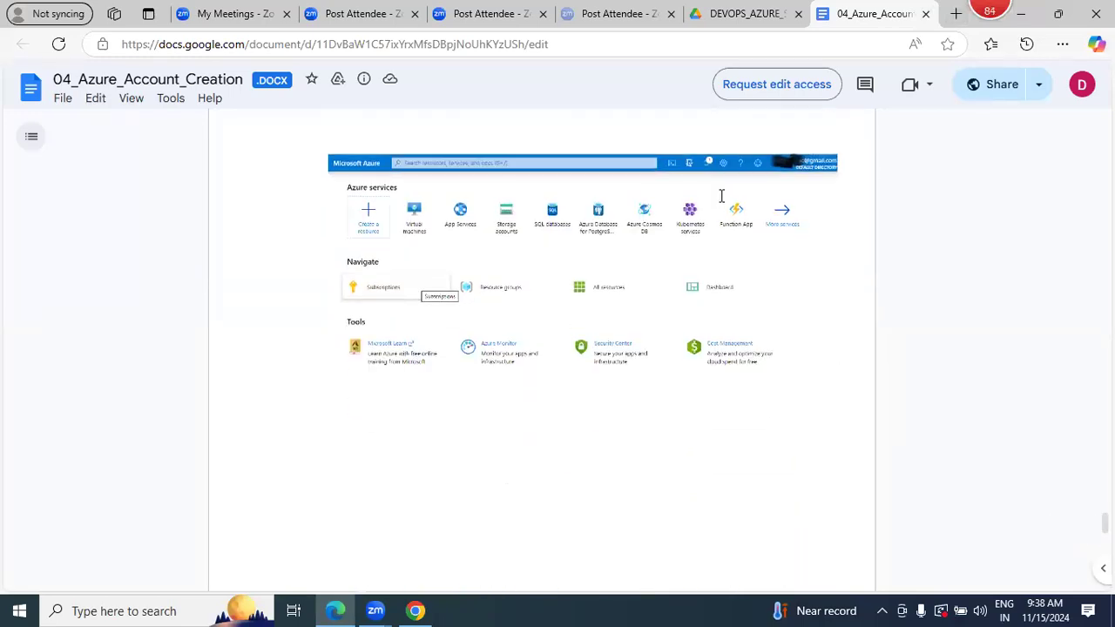
- Switch to the Azure portal in Chrome, show all services and look through the service categories
{"action": "left_click", "coordinate": [415, 611]}
{"action": "left_click", "coordinate": [865, 20]}
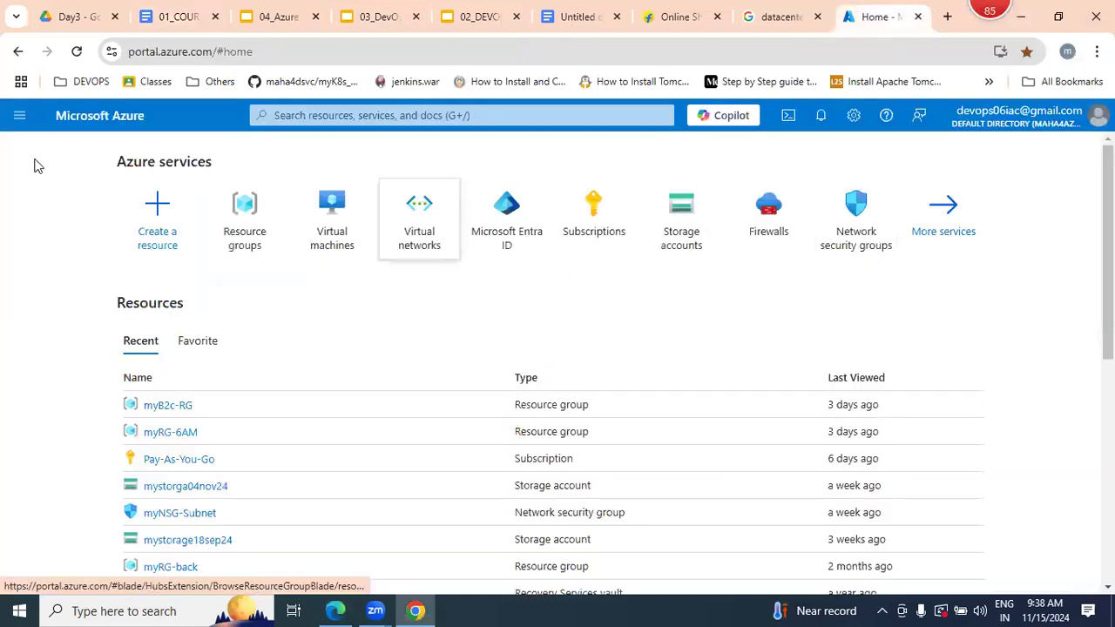
{"action": "left_click", "coordinate": [22, 120]}
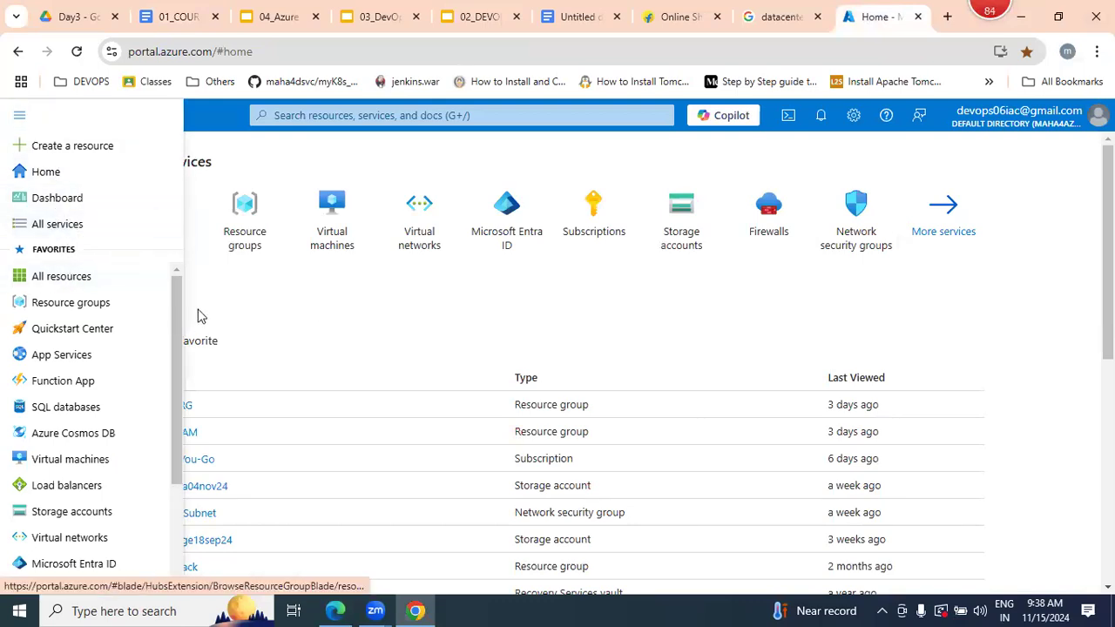
{"action": "left_click", "coordinate": [63, 232]}
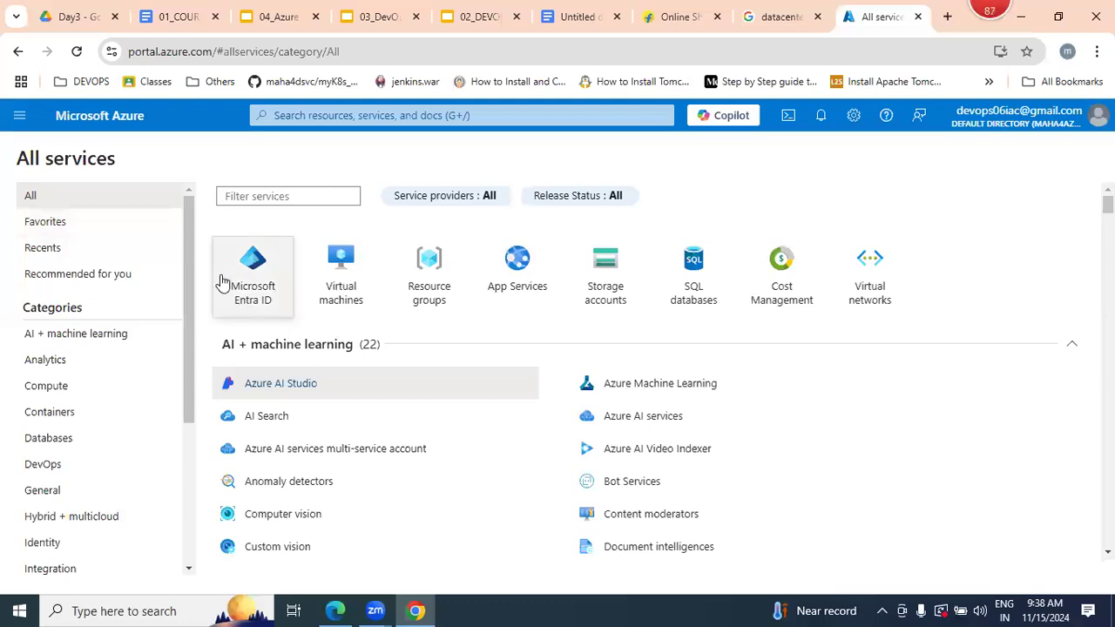
{"action": "scroll", "coordinate": [193, 271], "scroll_direction": "down", "scroll_amount": 1}
{"action": "scroll", "coordinate": [192, 271], "scroll_direction": "down", "scroll_amount": 1}
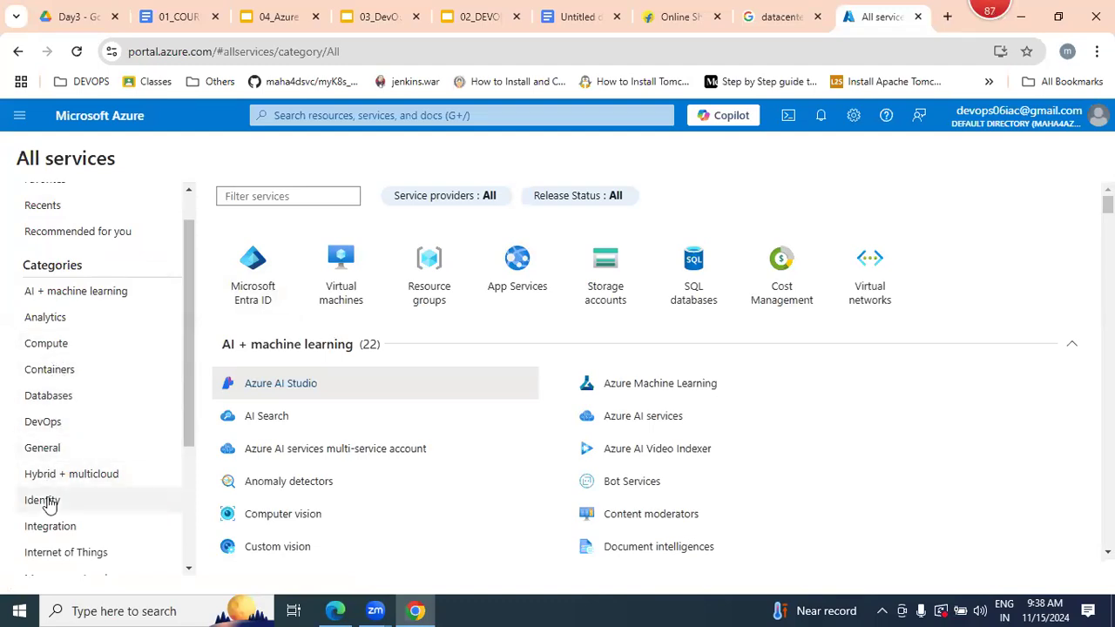
{"action": "left_click_drag", "start_coordinate": [189, 351], "coordinate": [184, 494]}
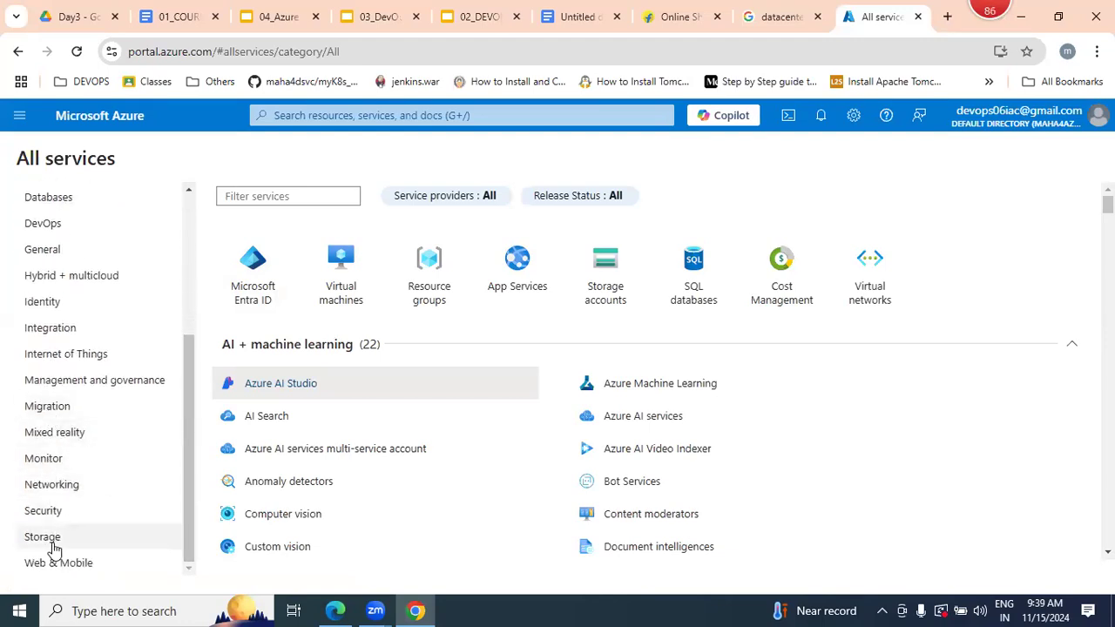
{"action": "left_click_drag", "start_coordinate": [195, 405], "coordinate": [189, 232]}
- Open Virtual machines from the Compute service category and start creating a new Azure virtual machine
{"action": "left_click", "coordinate": [57, 391]}
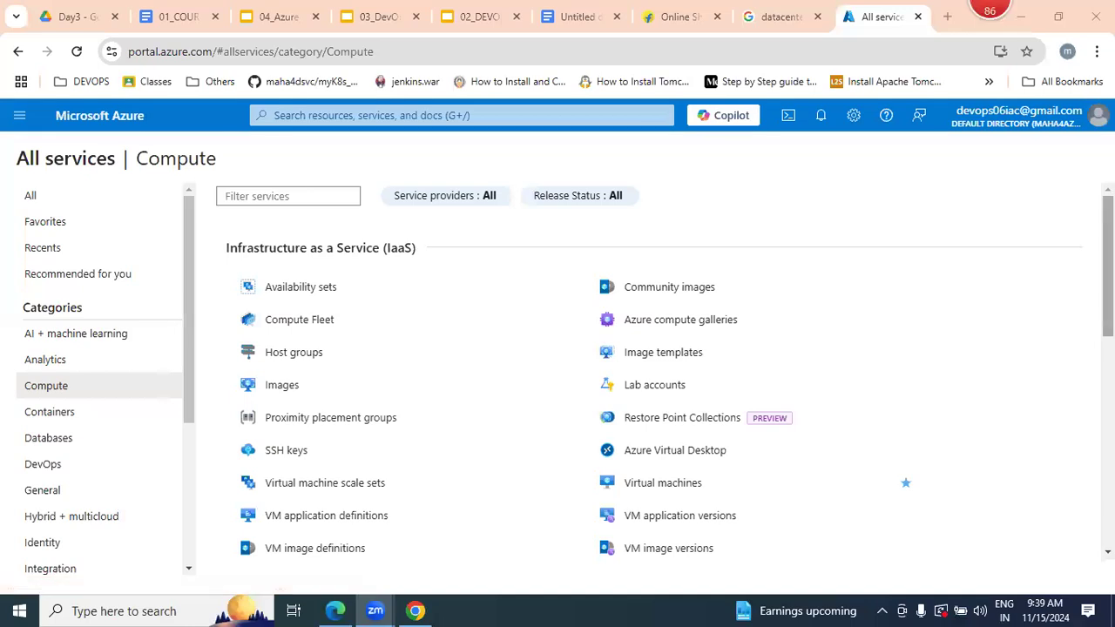
{"action": "scroll", "coordinate": [749, 288], "scroll_direction": "down", "scroll_amount": 4}
{"action": "scroll", "coordinate": [654, 366], "scroll_direction": "up", "scroll_amount": 2}
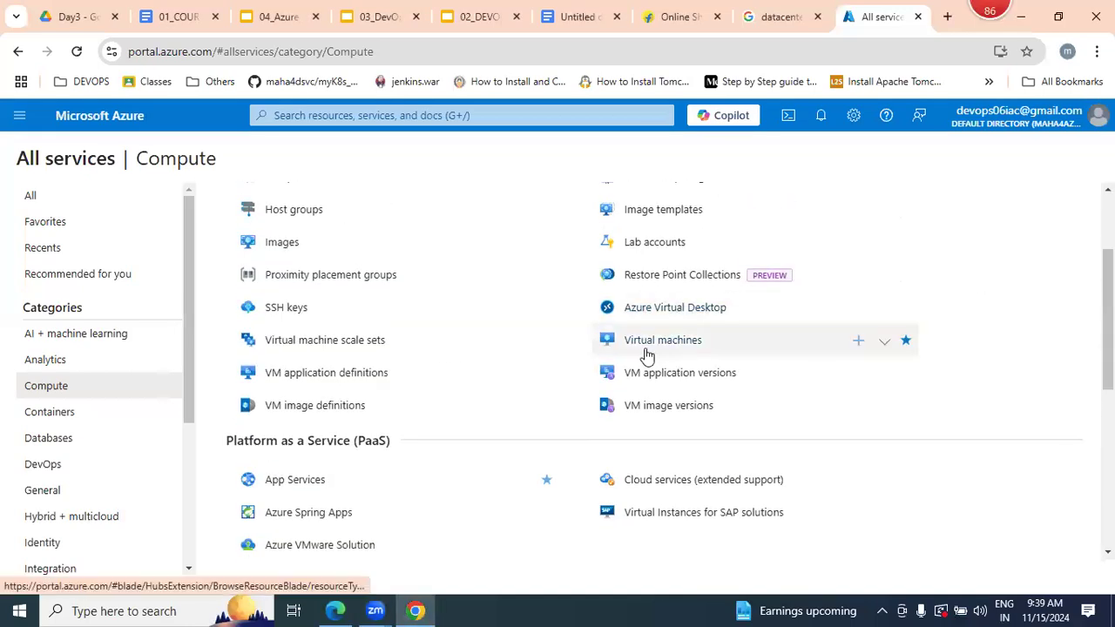
{"action": "left_click", "coordinate": [647, 352]}
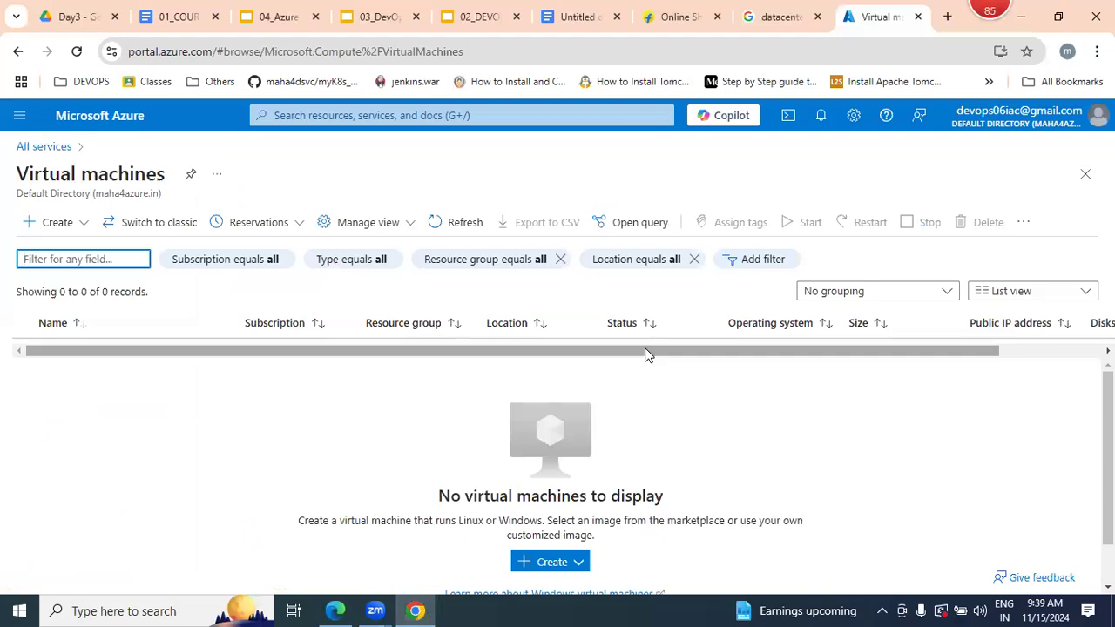
{"action": "left_click", "coordinate": [49, 224]}
{"action": "left_click", "coordinate": [88, 248]}
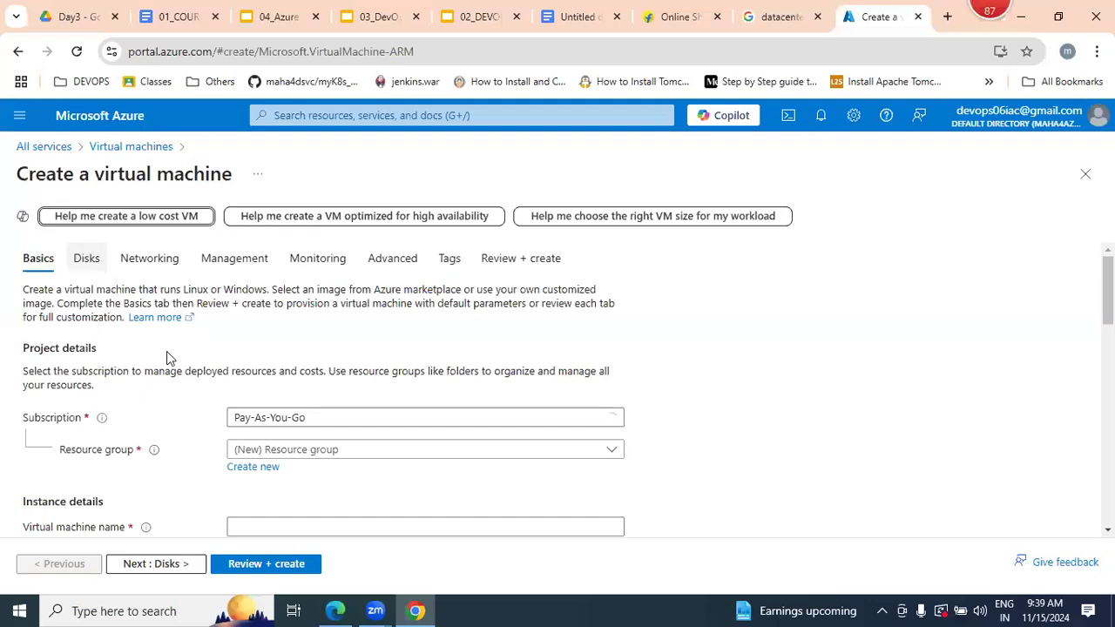
- Create a new resource group named myRG-9am for the virtual machine
{"action": "scroll", "coordinate": [214, 319], "scroll_direction": "down", "scroll_amount": 2}
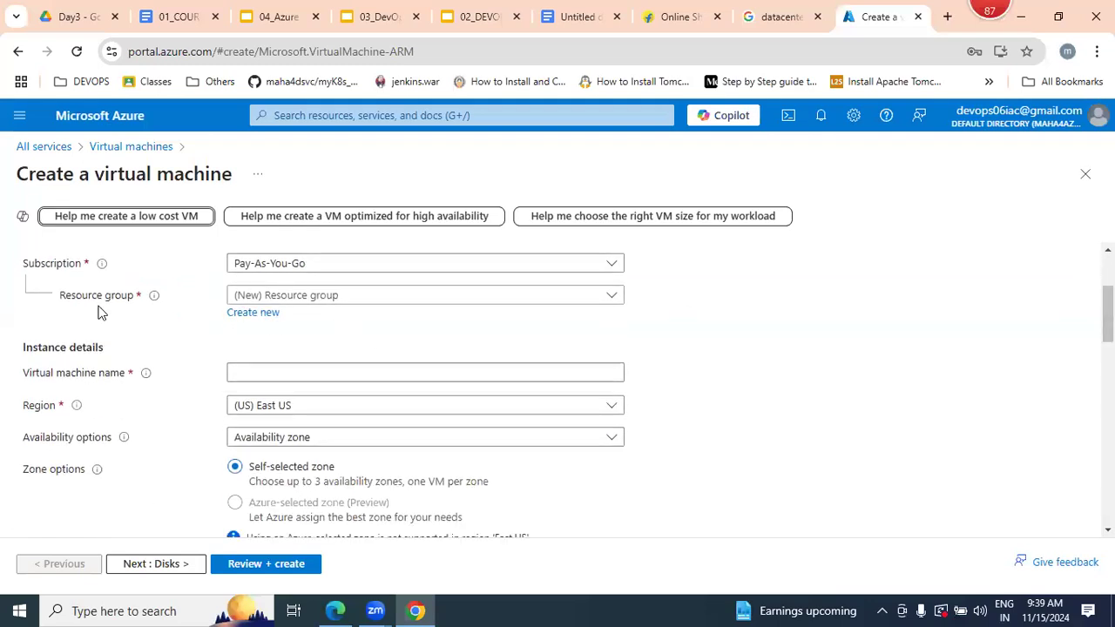
{"action": "left_click", "coordinate": [253, 314]}
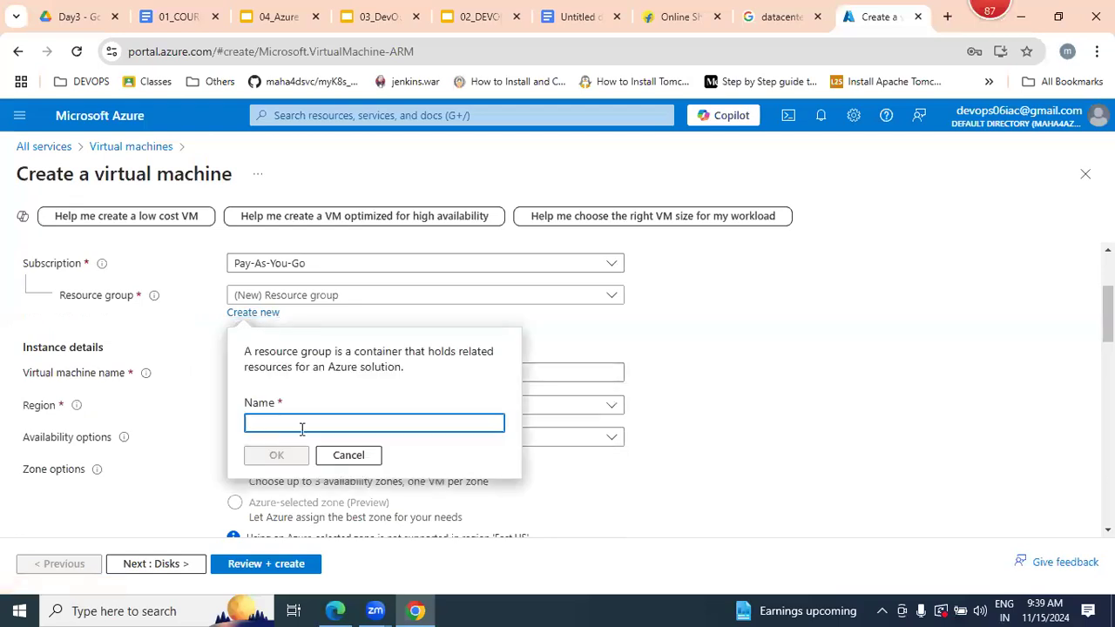
{"action": "type", "text": "my"}
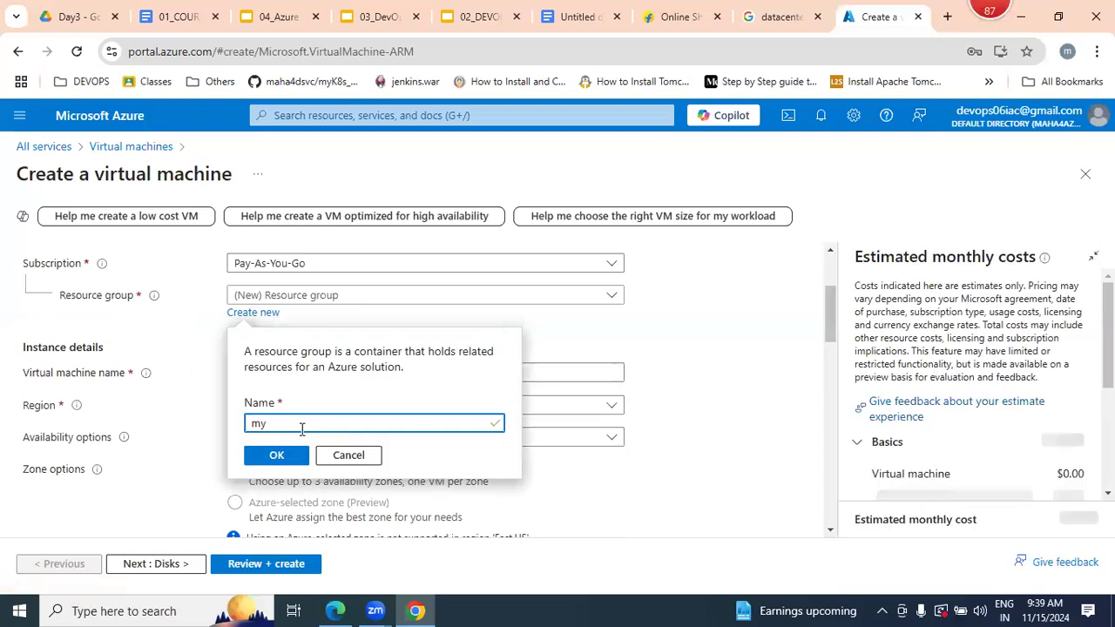
{"action": "type", "text": "RG-9am"}
{"action": "left_click", "coordinate": [276, 456]}
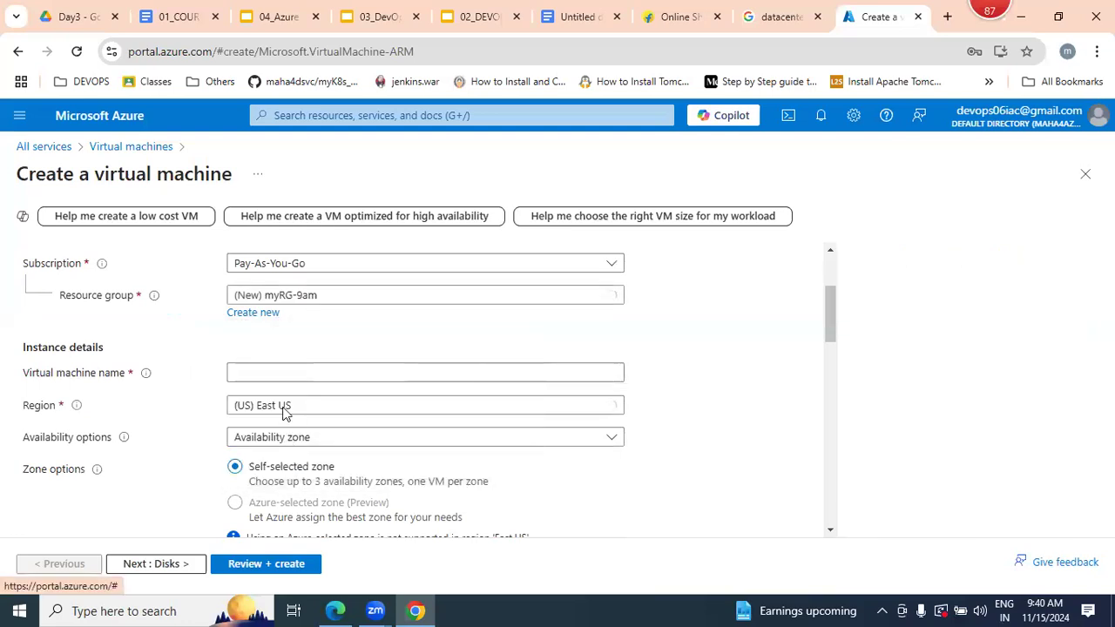
- Name the virtual machine mywebserver, keep the (US) East US region and choose No infrastructure redundancy required for availability
{"action": "left_click", "coordinate": [274, 379]}
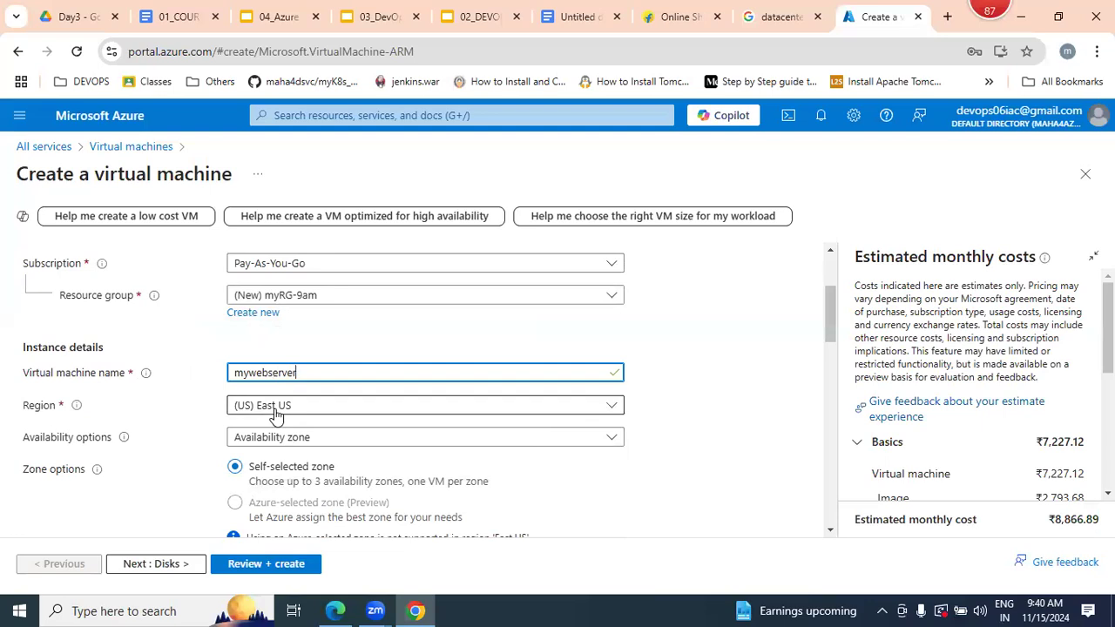
{"action": "left_click", "coordinate": [264, 409]}
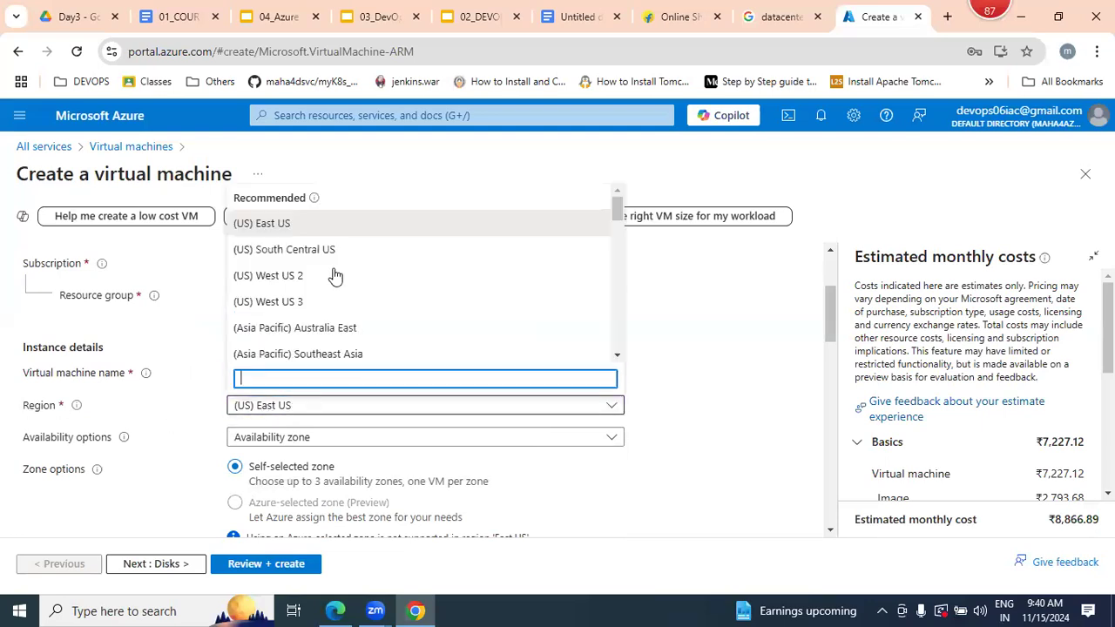
{"action": "left_click", "coordinate": [281, 406]}
{"action": "left_click", "coordinate": [278, 440]}
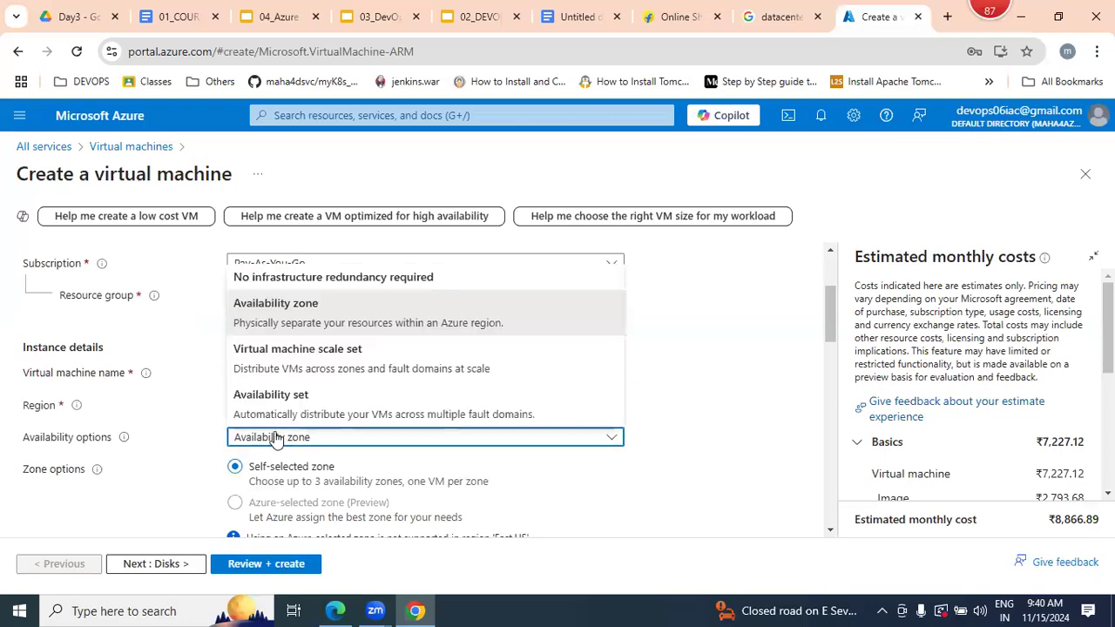
{"action": "left_click", "coordinate": [283, 276]}
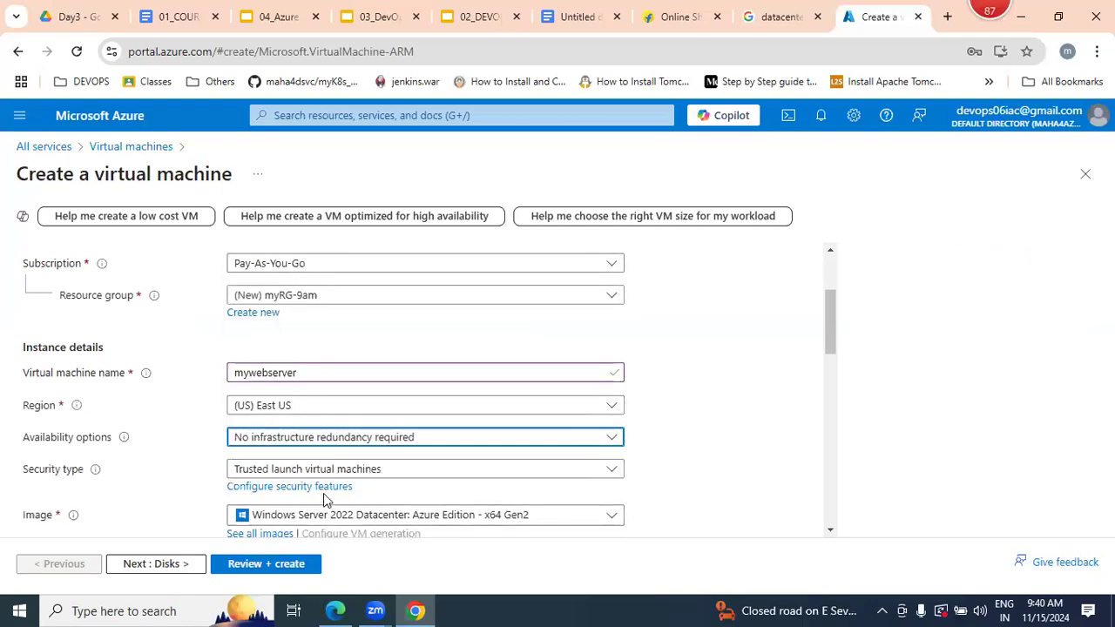
- Set the security type to Standard and use the Windows Server 2022 Datacenter: Azure Edition - x64 Gen2 image
{"action": "left_click", "coordinate": [310, 475]}
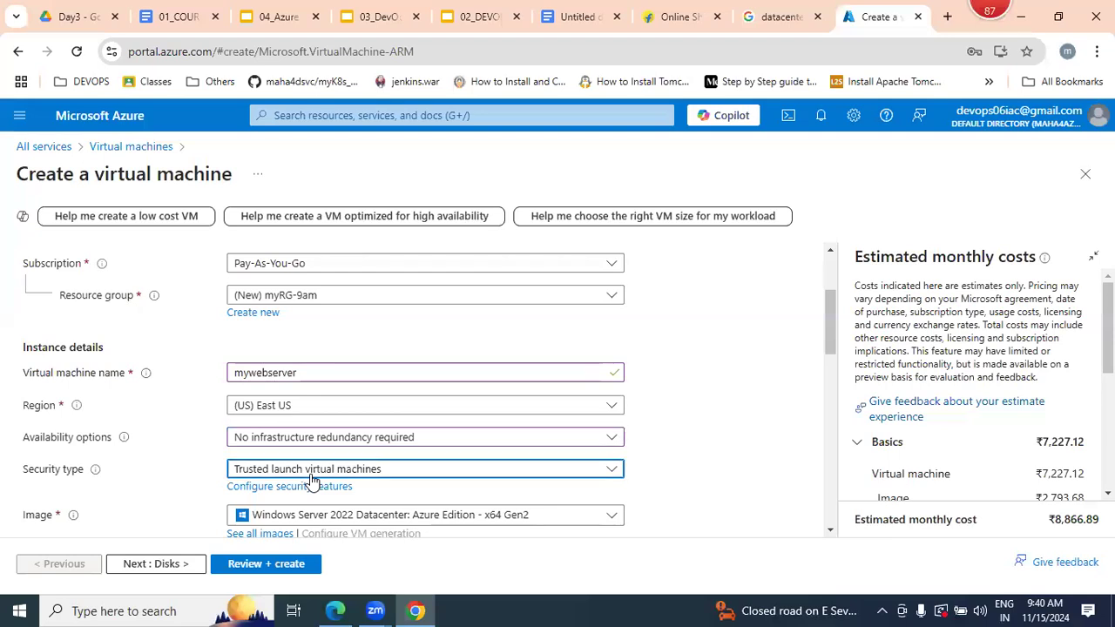
{"action": "left_click", "coordinate": [325, 305]}
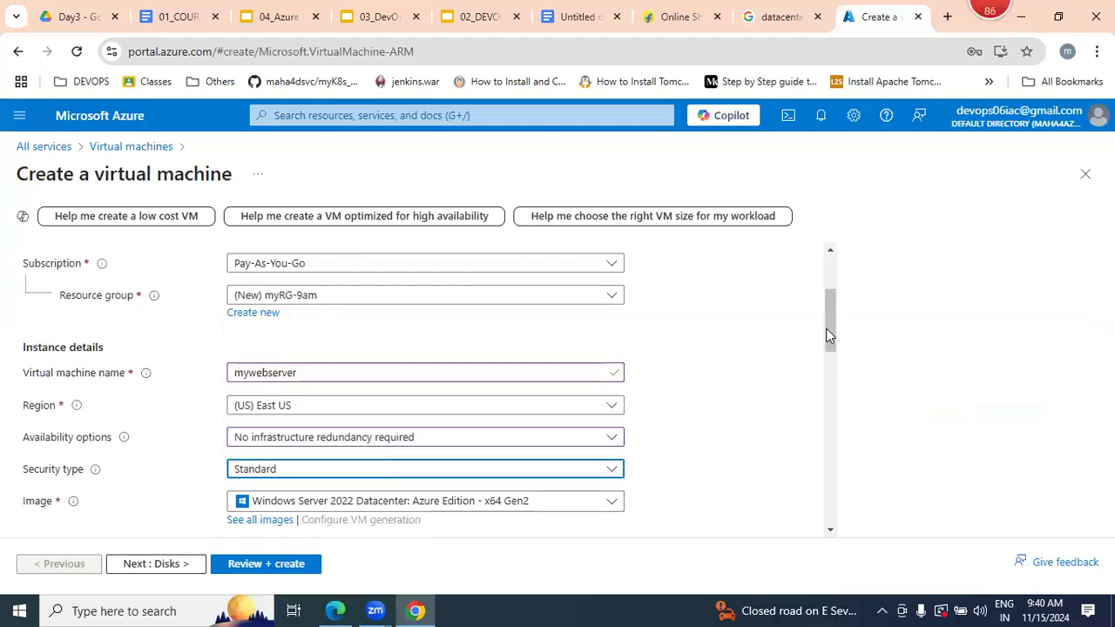
{"action": "left_click", "coordinate": [545, 299]}
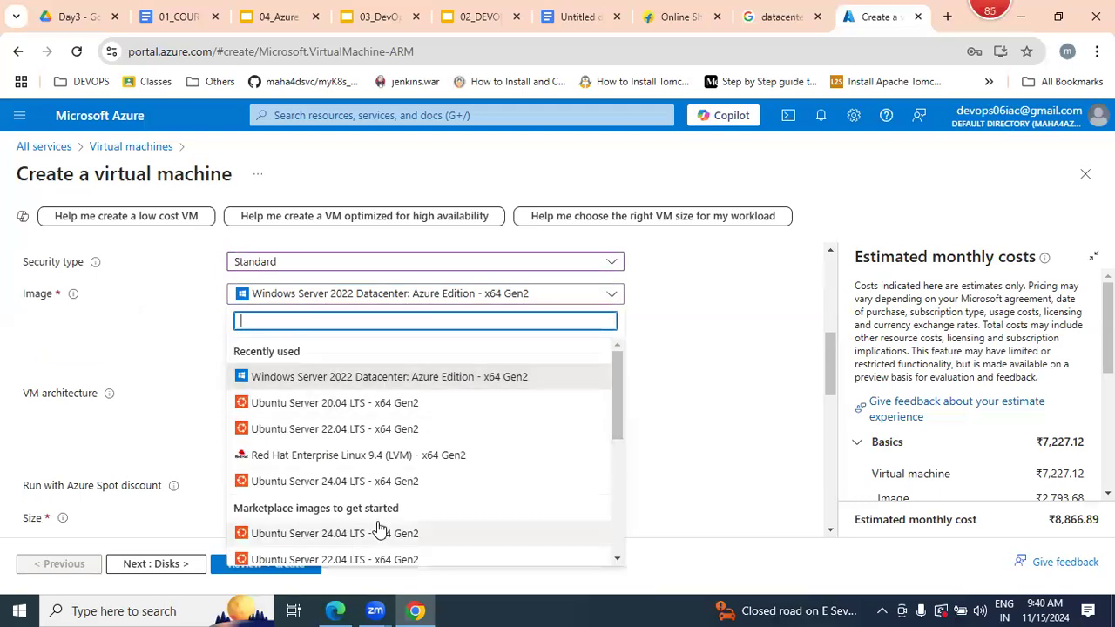
{"action": "left_click", "coordinate": [398, 380]}
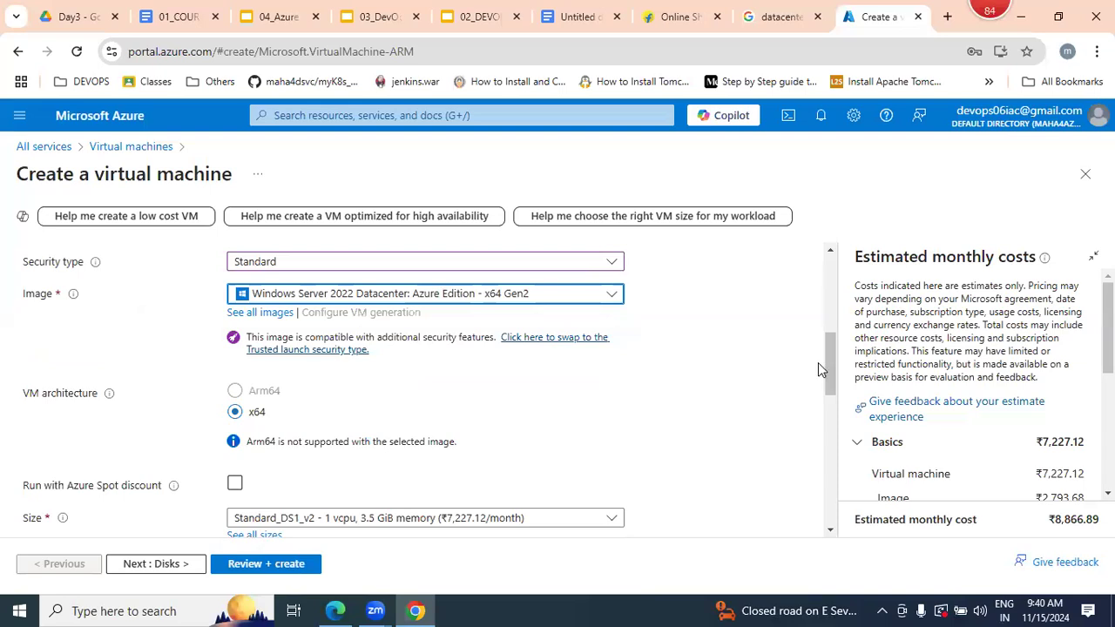
- Go to the administrator account settings and keep azureuser as the username
{"action": "left_click_drag", "start_coordinate": [831, 358], "coordinate": [761, 410]}
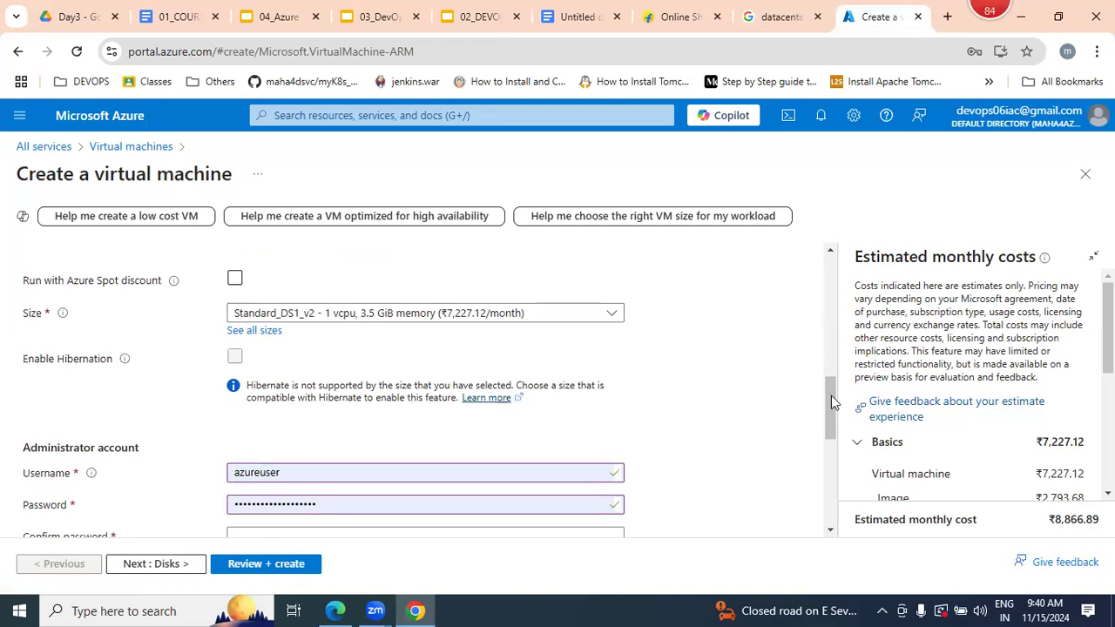
{"action": "left_click_drag", "start_coordinate": [833, 397], "coordinate": [834, 420]}
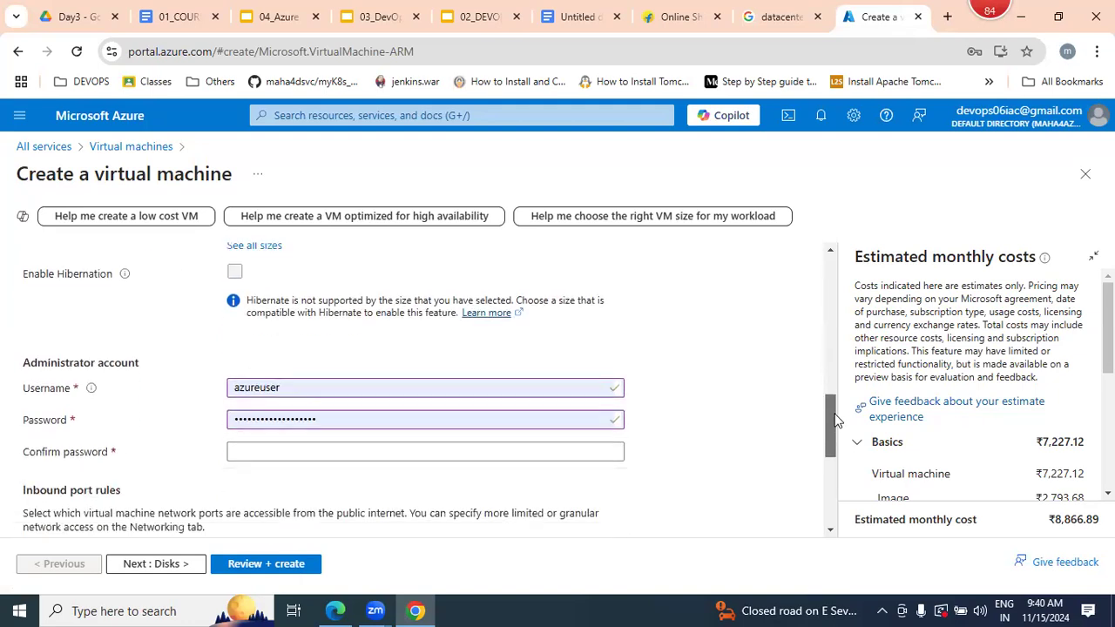
{"action": "left_click", "coordinate": [286, 389]}
{"action": "left_click", "coordinate": [181, 389]}
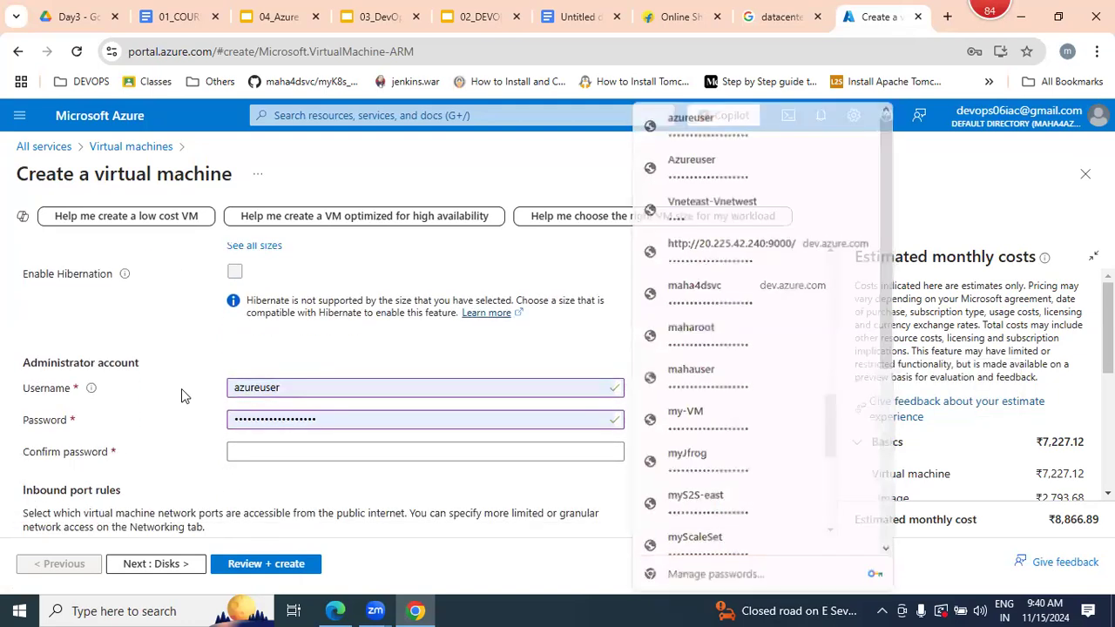
{"action": "left_click", "coordinate": [302, 393]}
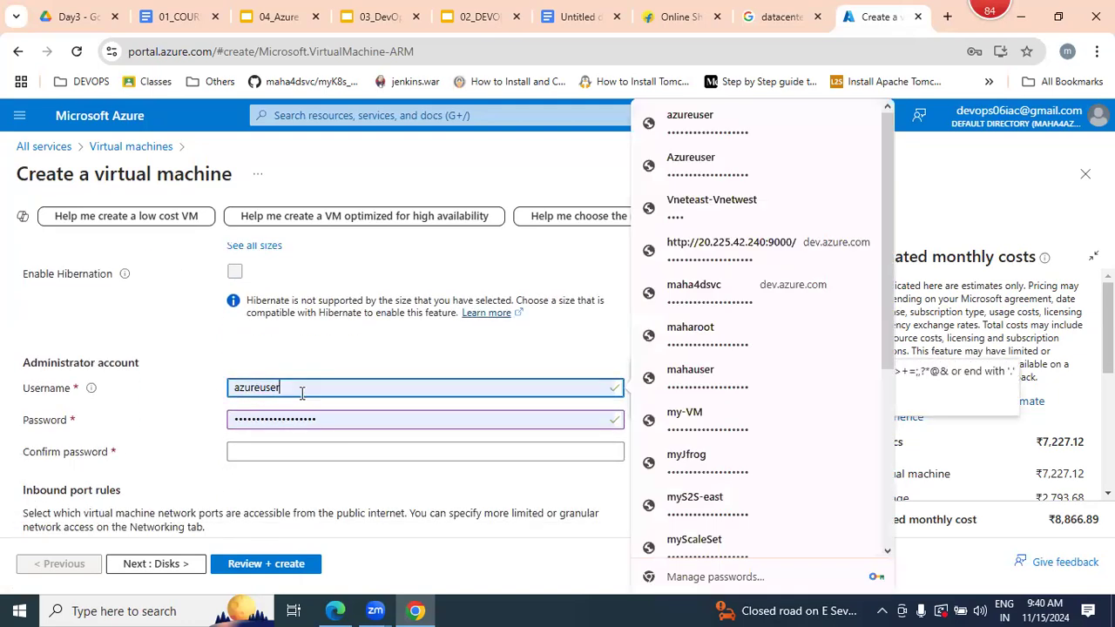
{"action": "left_click", "coordinate": [244, 354]}
{"action": "left_click_drag", "start_coordinate": [296, 388], "coordinate": [206, 396]}
- Copy the stored password from the Azurepasswd file on the desktop and enter it as the administrator password and its confirmation
{"action": "key", "text": "alt+Tab"}
{"action": "key", "text": "super+d"}
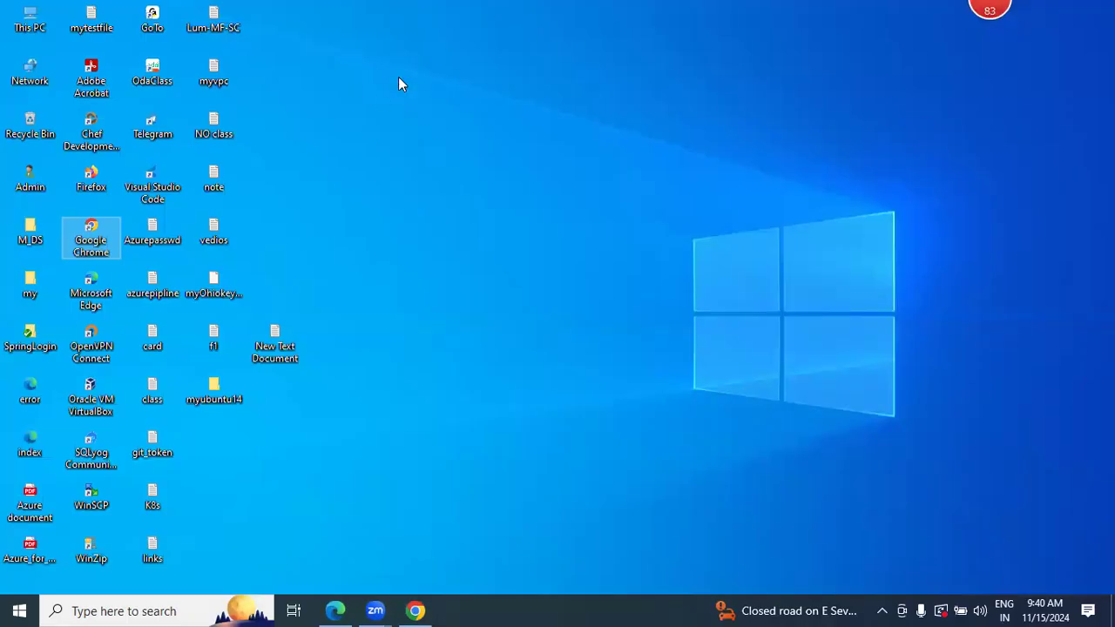
{"action": "double_click", "coordinate": [153, 232]}
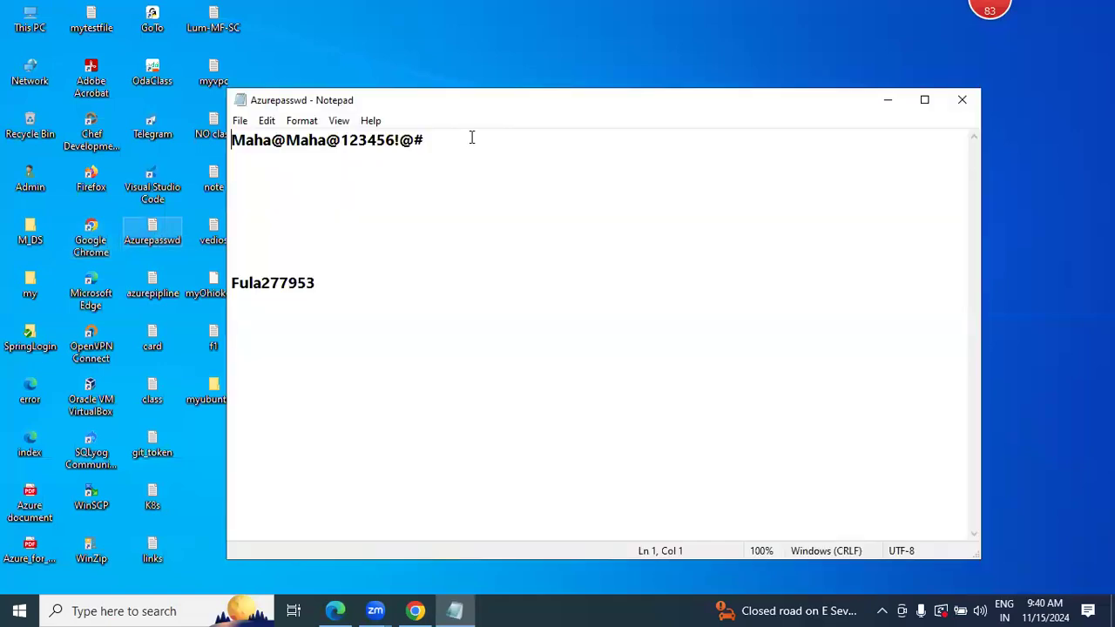
{"action": "left_click", "coordinate": [426, 139]}
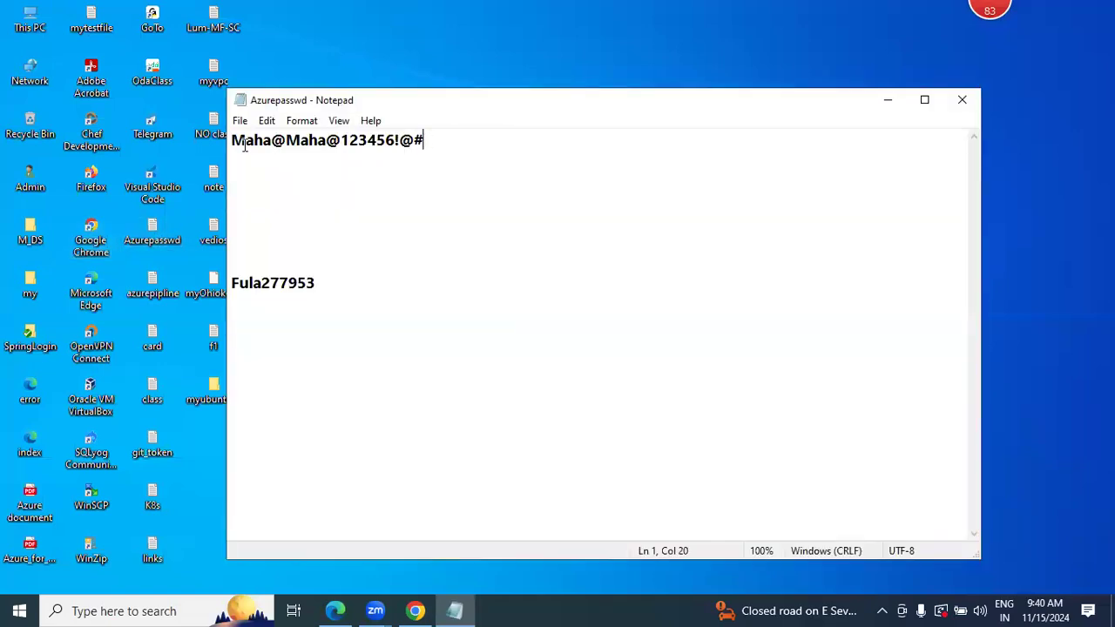
{"action": "left_click_drag", "start_coordinate": [426, 139], "coordinate": [221, 142]}
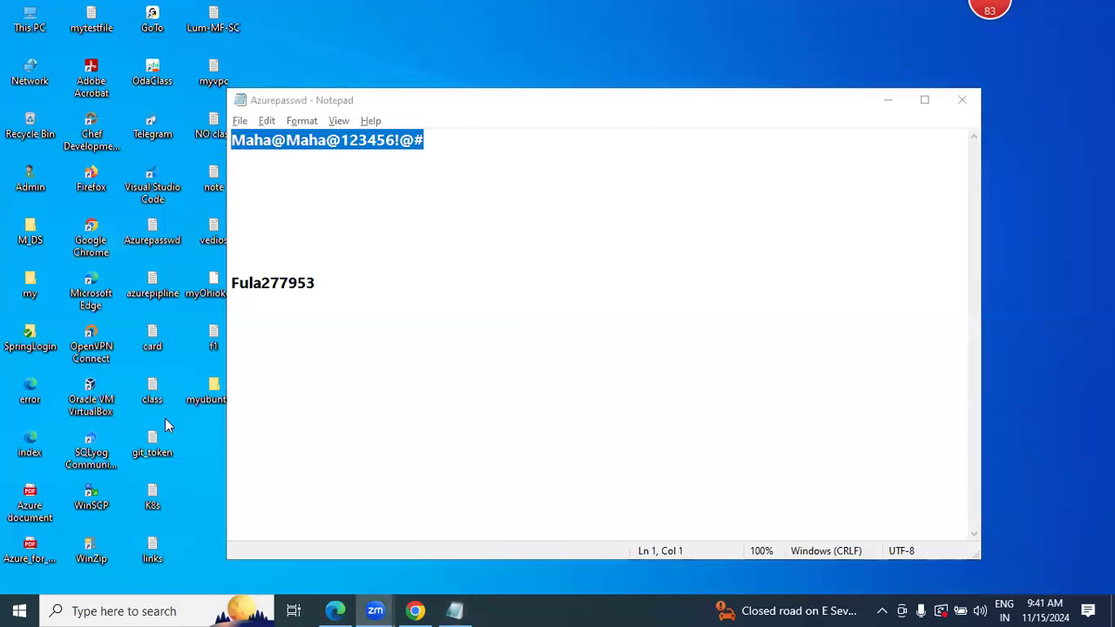
{"action": "key", "text": "alt+Tab"}
{"action": "key", "text": "ctrl+v"}
{"action": "left_click", "coordinate": [241, 450]}
{"action": "key", "text": "ctrl+v"}
{"action": "left_click", "coordinate": [722, 398]}
- Allow HTTP (80) as a public inbound port in addition to RDP (3389)
{"action": "left_click_drag", "start_coordinate": [830, 436], "coordinate": [828, 467]}
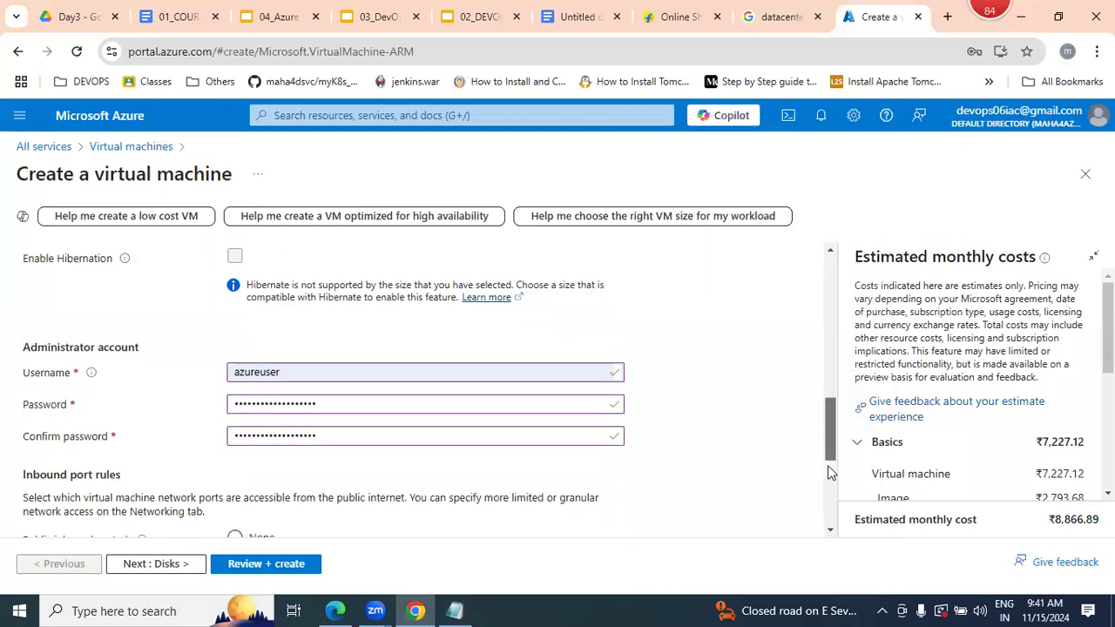
{"action": "left_click", "coordinate": [244, 422]}
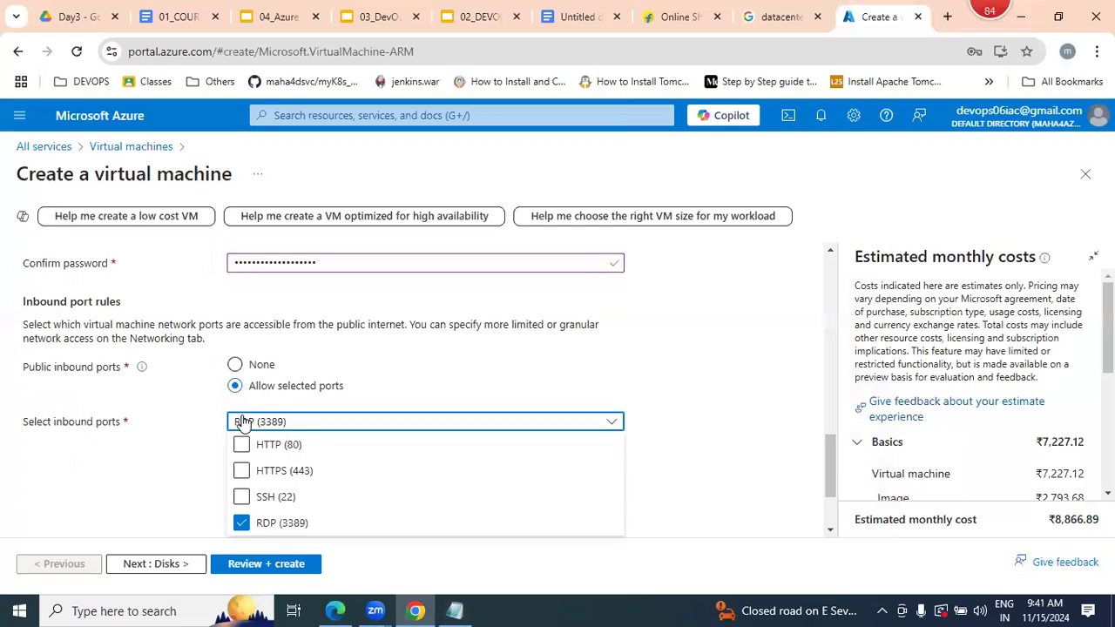
{"action": "left_click", "coordinate": [241, 444]}
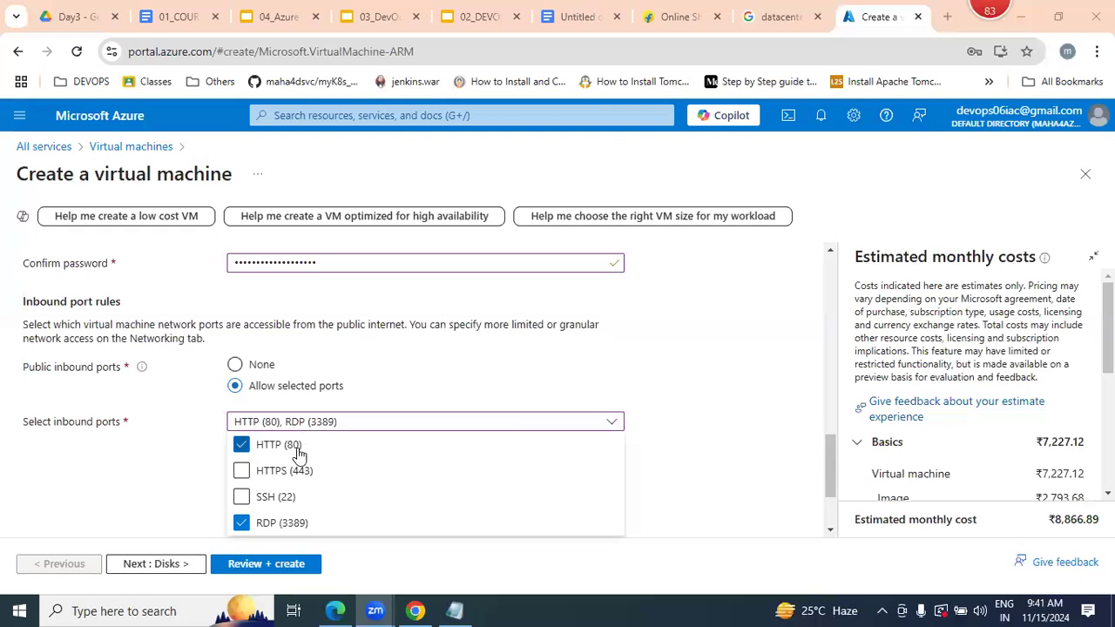
- Keep the default disk, networking, management, monitoring, advanced and tag settings, and create the virtual machine
{"action": "left_click", "coordinate": [187, 572]}
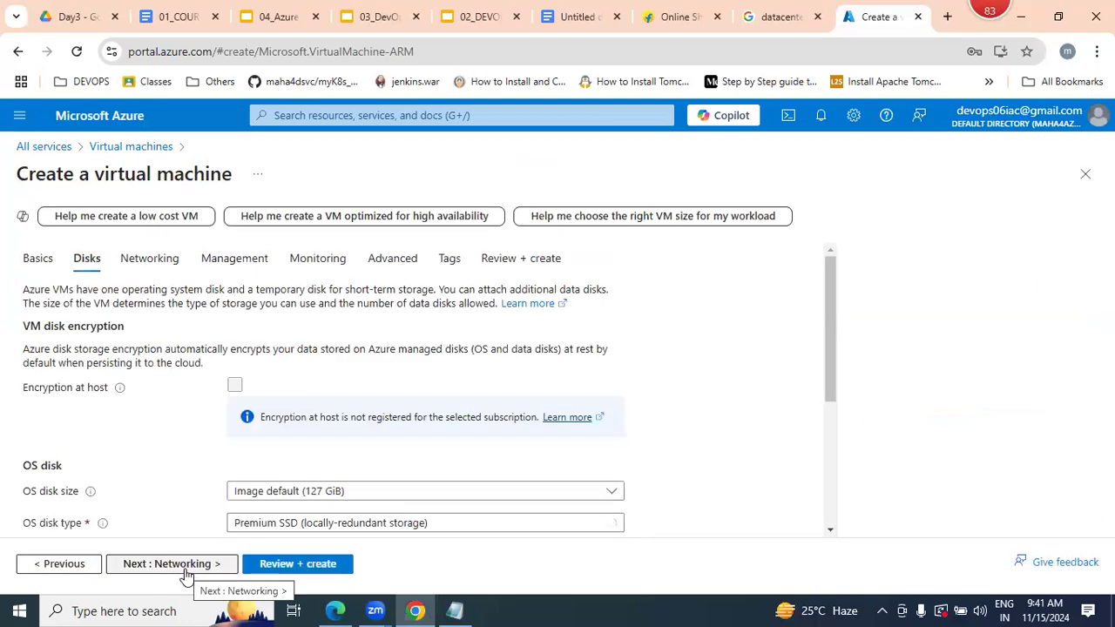
{"action": "left_click", "coordinate": [186, 566]}
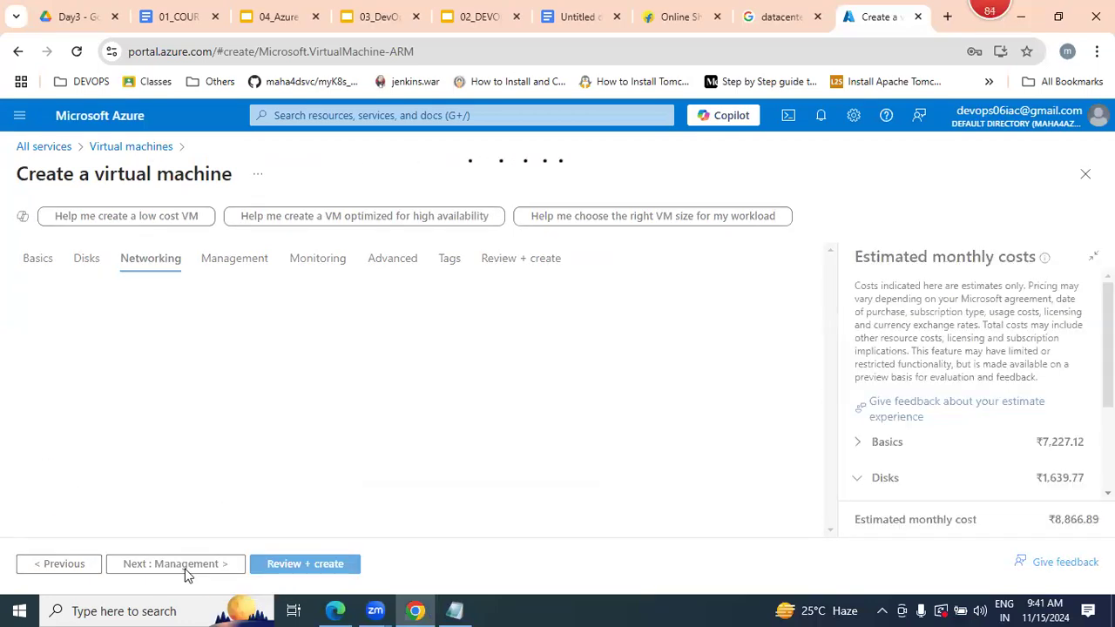
{"action": "left_click", "coordinate": [185, 568]}
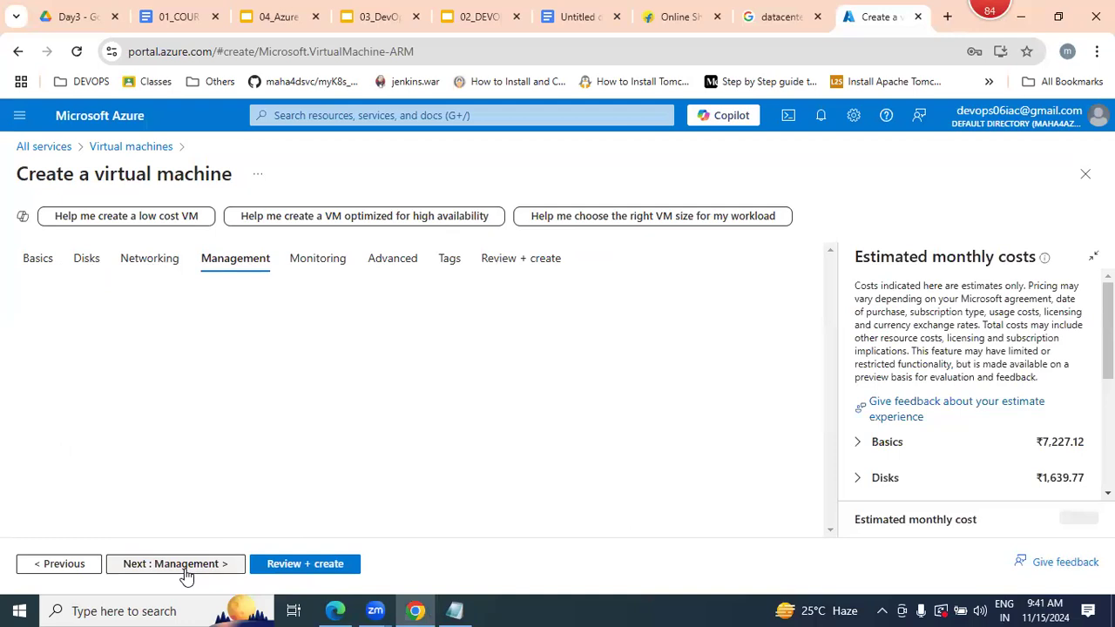
{"action": "left_click", "coordinate": [185, 568]}
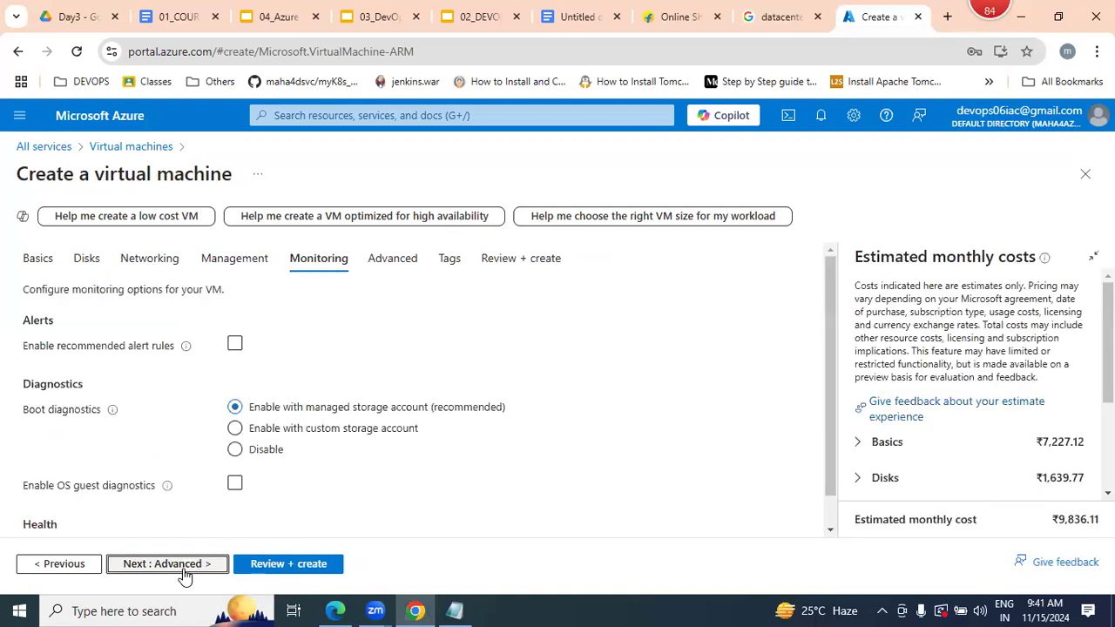
{"action": "left_click", "coordinate": [182, 568]}
{"action": "left_click", "coordinate": [183, 566]}
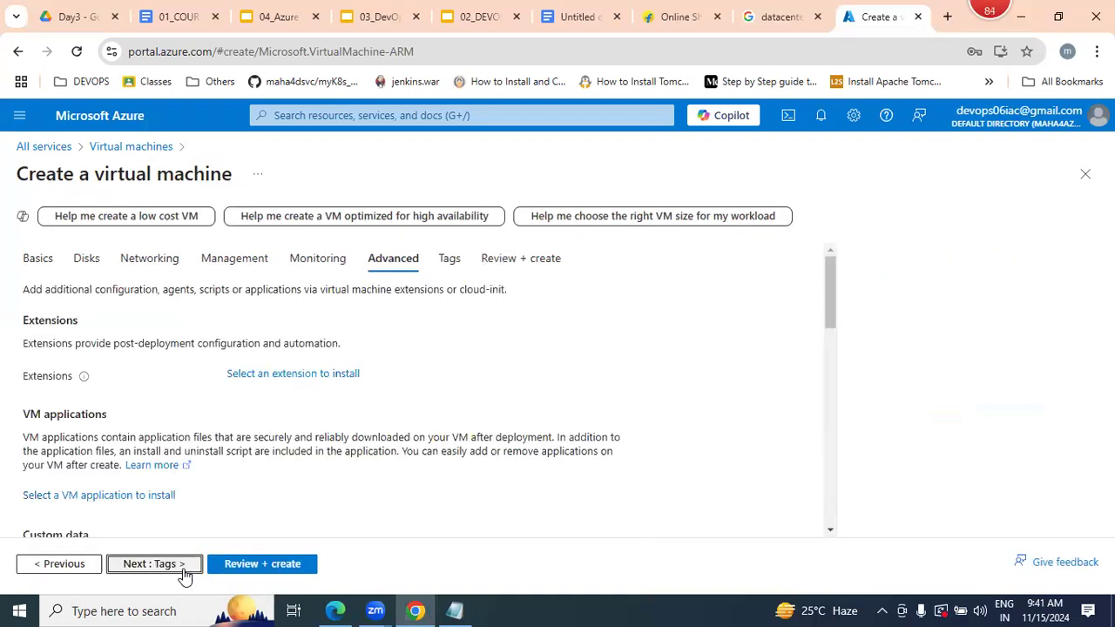
{"action": "left_click", "coordinate": [183, 566]}
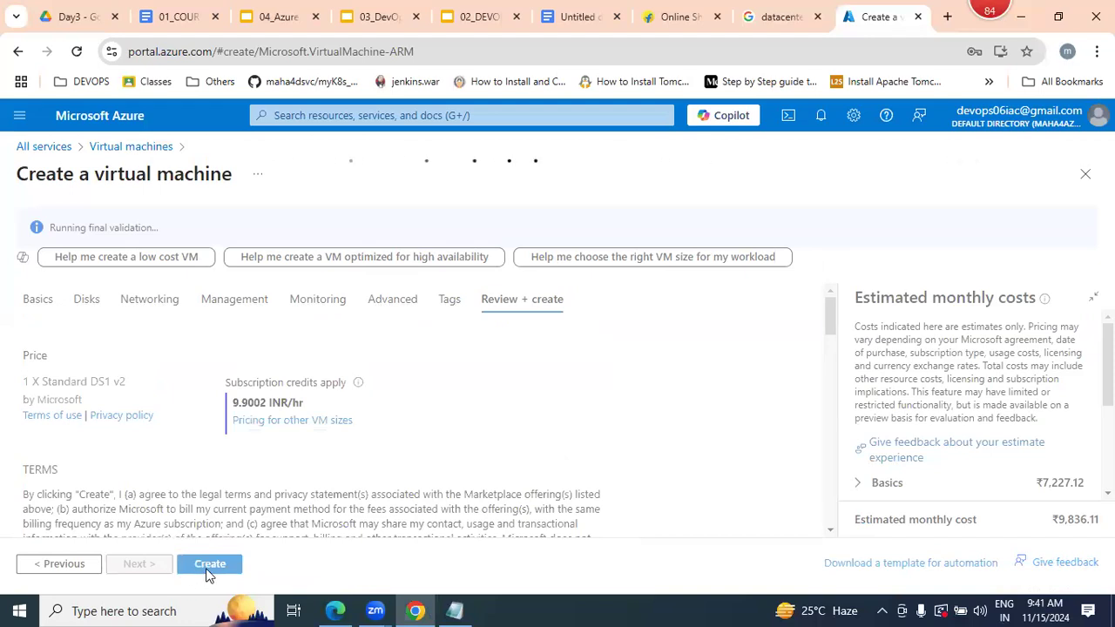
{"action": "left_click", "coordinate": [207, 571]}
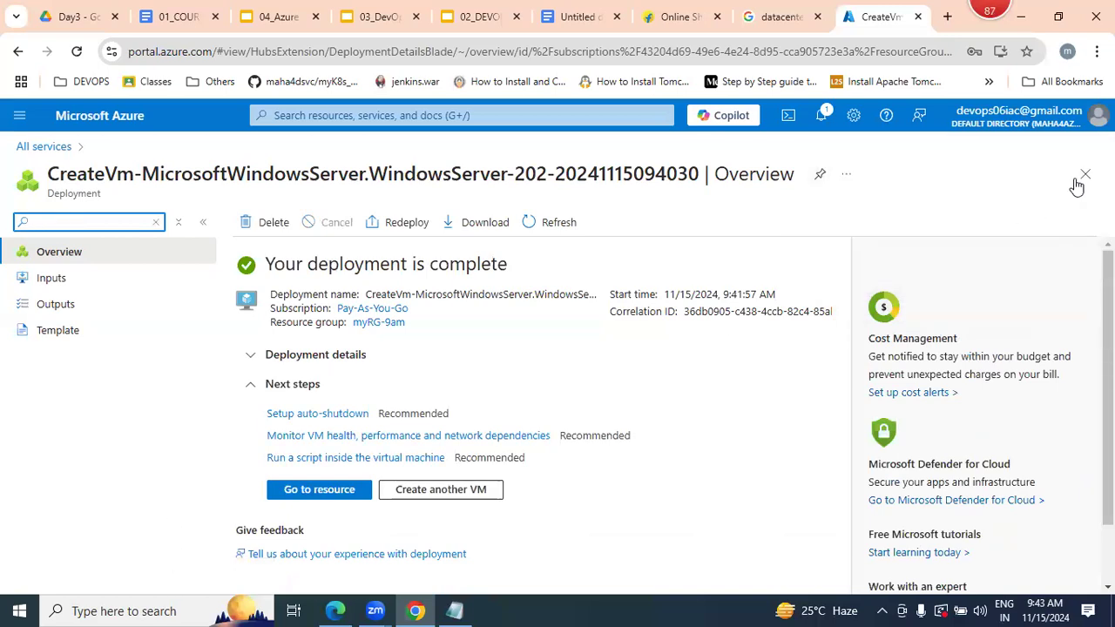
- Open the deployed mywebserver resource and copy its public IP address
{"action": "left_click", "coordinate": [307, 492]}
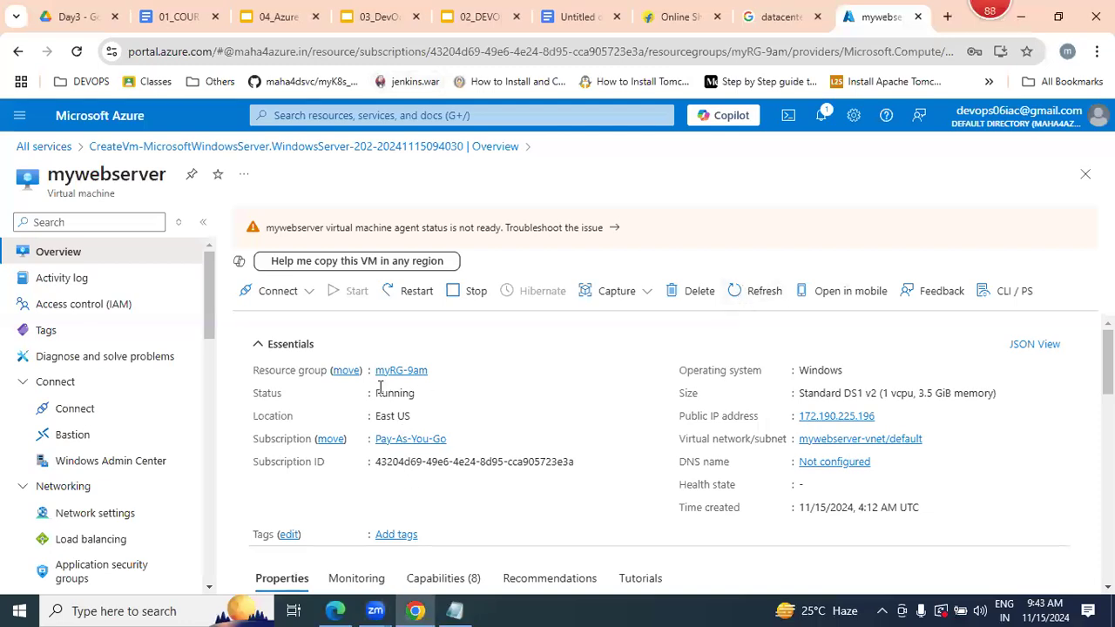
{"action": "left_click", "coordinate": [425, 392]}
{"action": "left_click", "coordinate": [884, 417]}
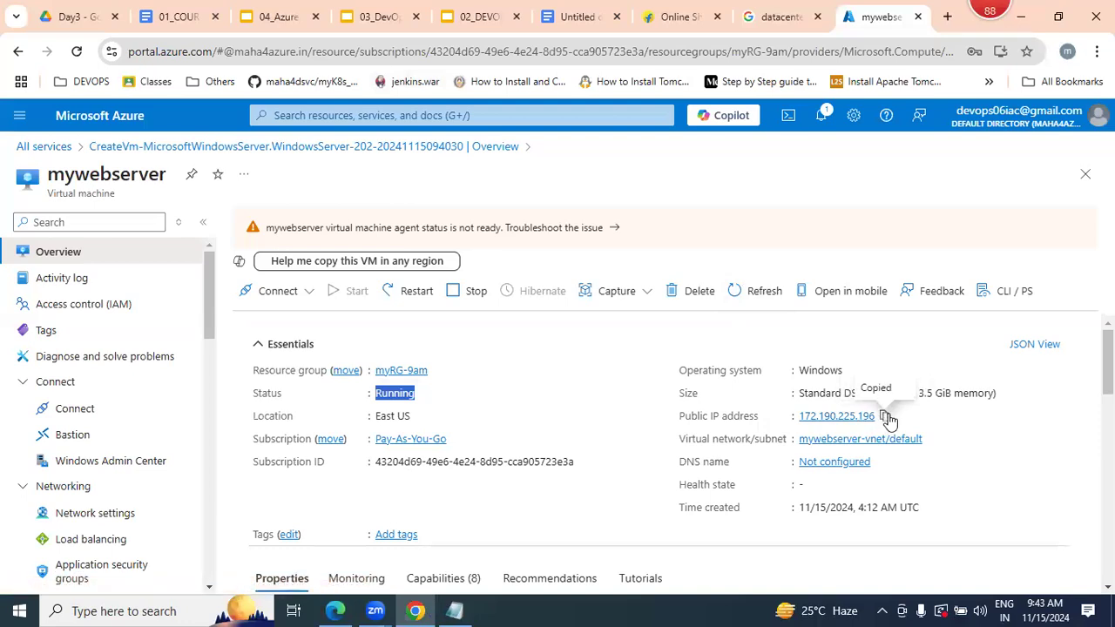
- Open Remote Desktop Connection from the desktop and connect to 172.190.225.196:3389
{"action": "key", "text": "super+d"}
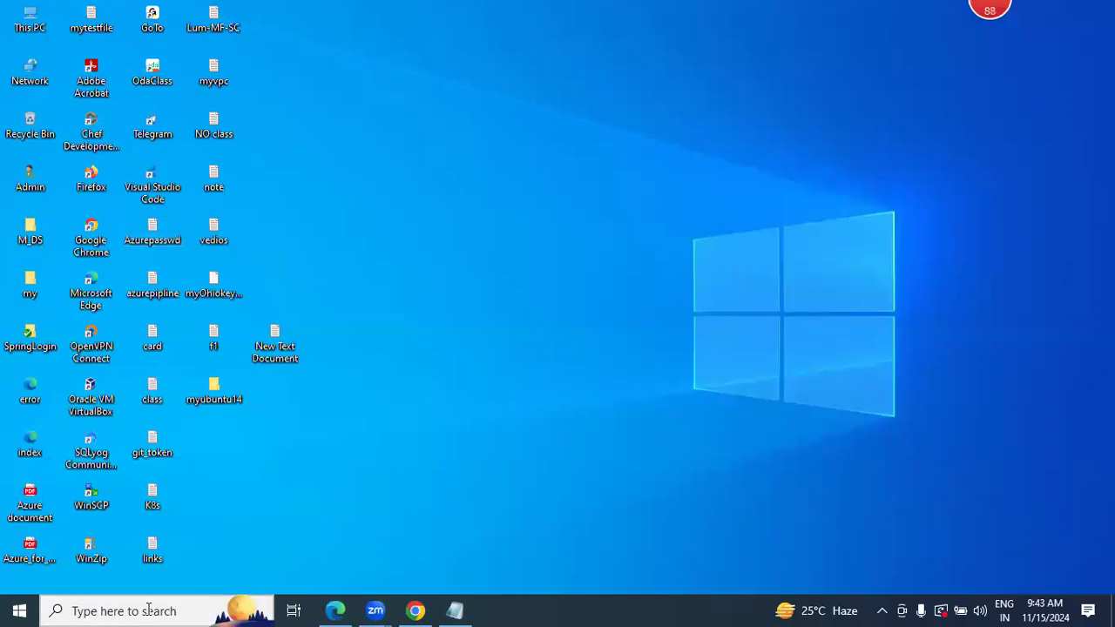
{"action": "left_click", "coordinate": [148, 609]}
{"action": "type", "text": "rdp"}
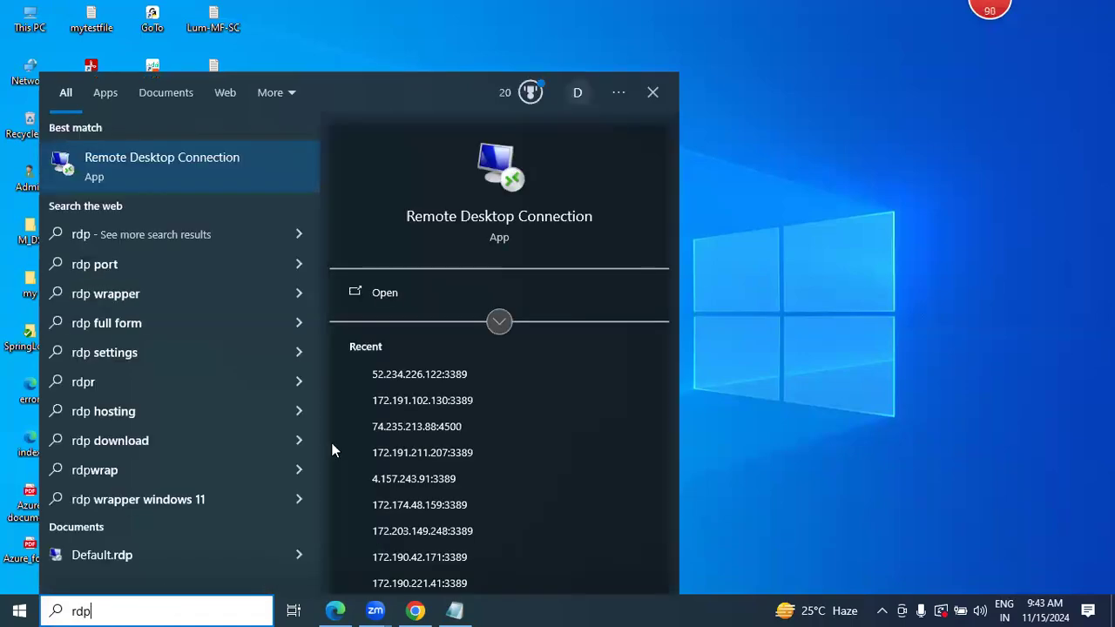
{"action": "left_click", "coordinate": [441, 218]}
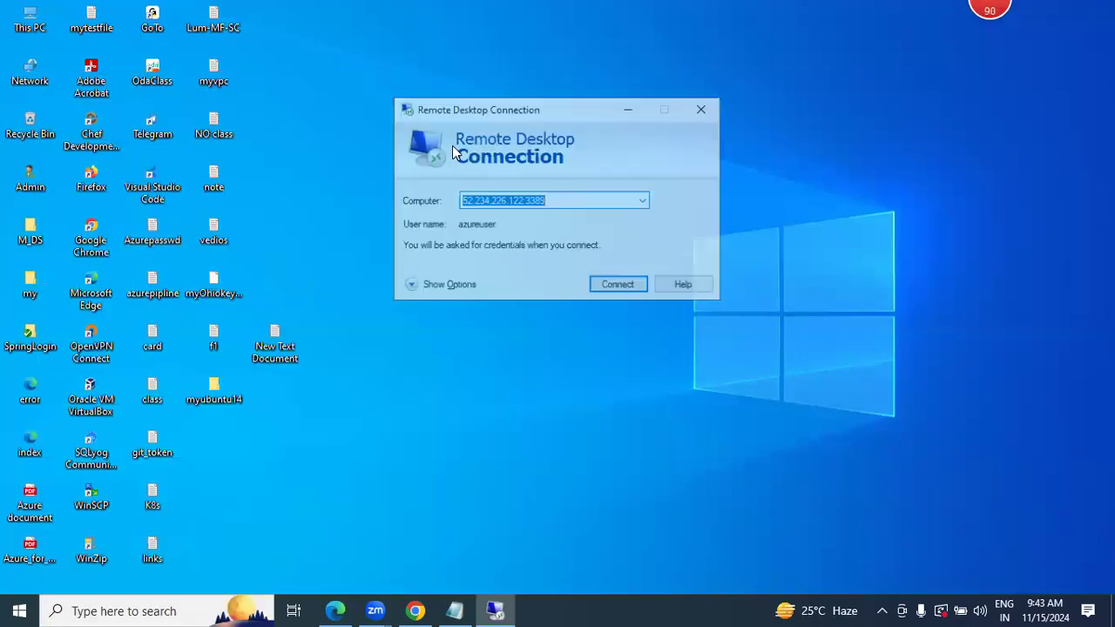
{"action": "key", "text": "ctrl+v"}
{"action": "type", "text": ":3389"}
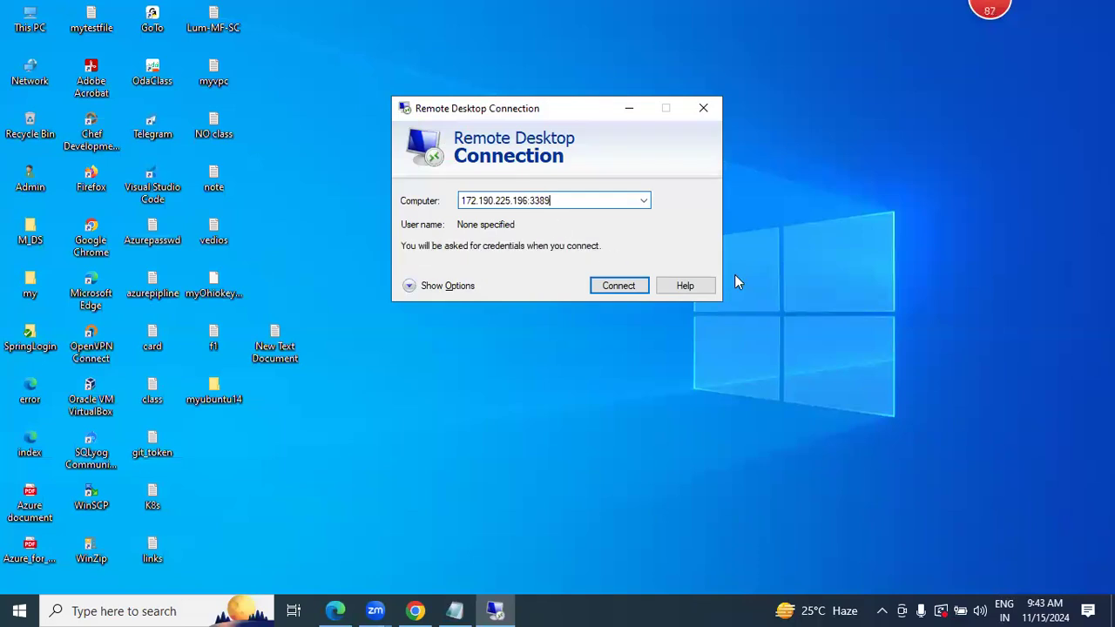
{"action": "left_click", "coordinate": [621, 293]}
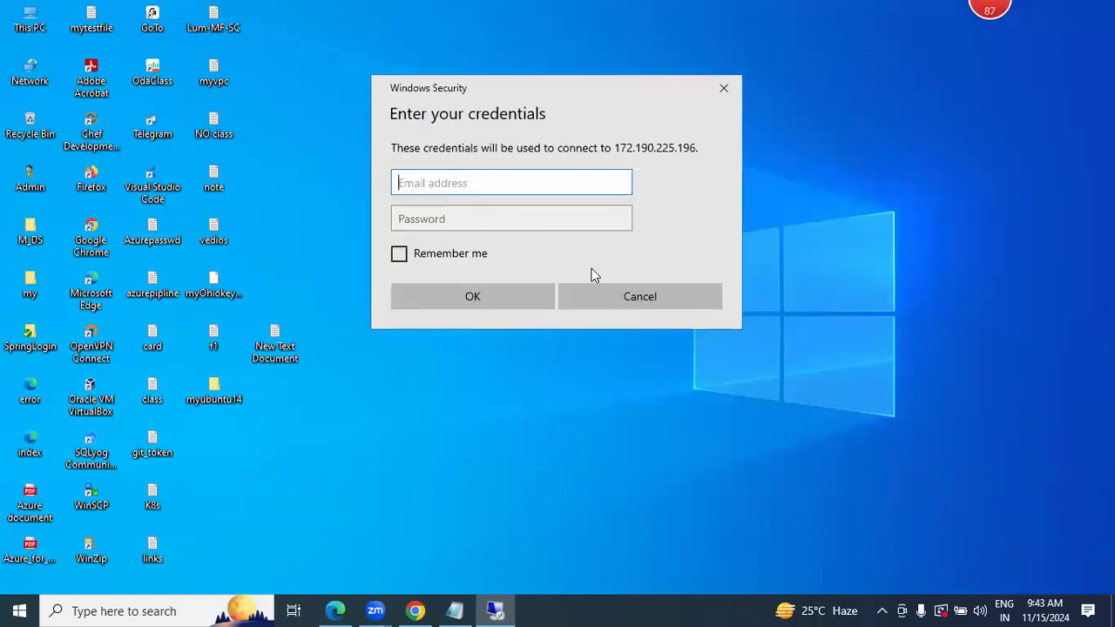
- Sign in as azureuser with the account password copied from the Azurepasswd file, close that file and accept the untrusted certificate
{"action": "type", "text": "ureuser"}
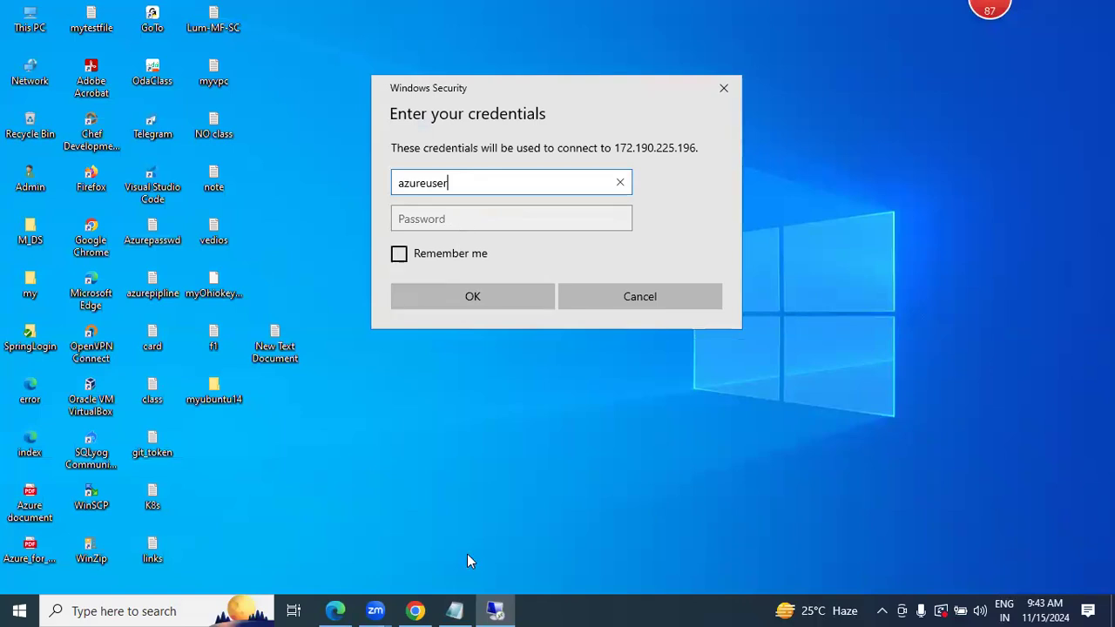
{"action": "left_click", "coordinate": [454, 611]}
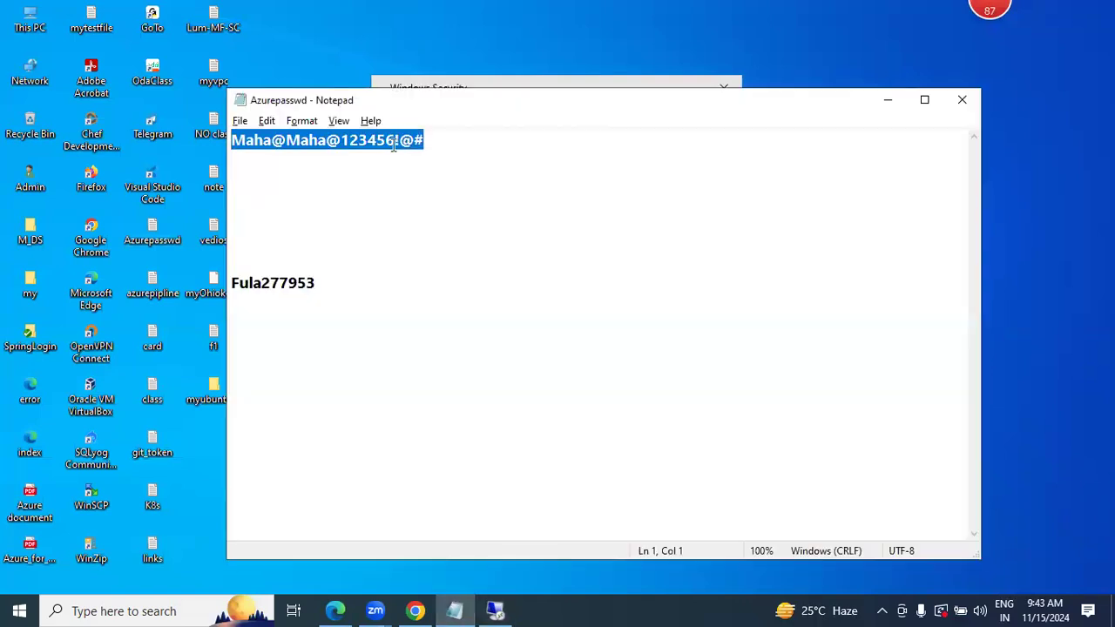
{"action": "right_click", "coordinate": [391, 143]}
{"action": "left_click", "coordinate": [437, 200]}
{"action": "key", "text": "alt+Tab"}
{"action": "left_click", "coordinate": [471, 226]}
{"action": "key", "text": "ctrl+v"}
{"action": "left_click", "coordinate": [482, 301]}
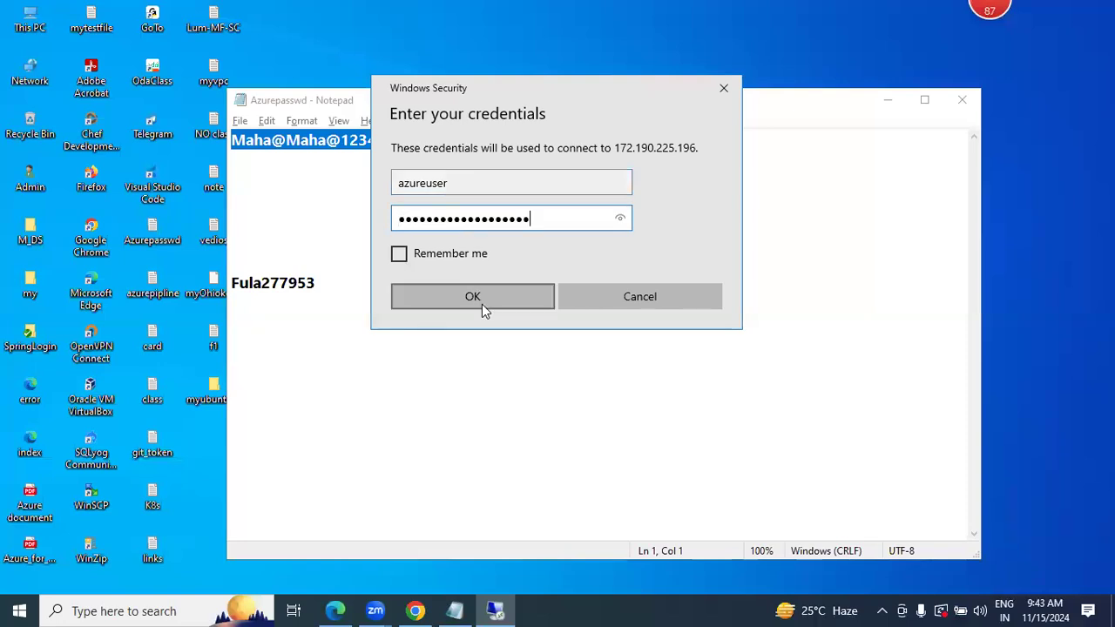
{"action": "left_click", "coordinate": [975, 110]}
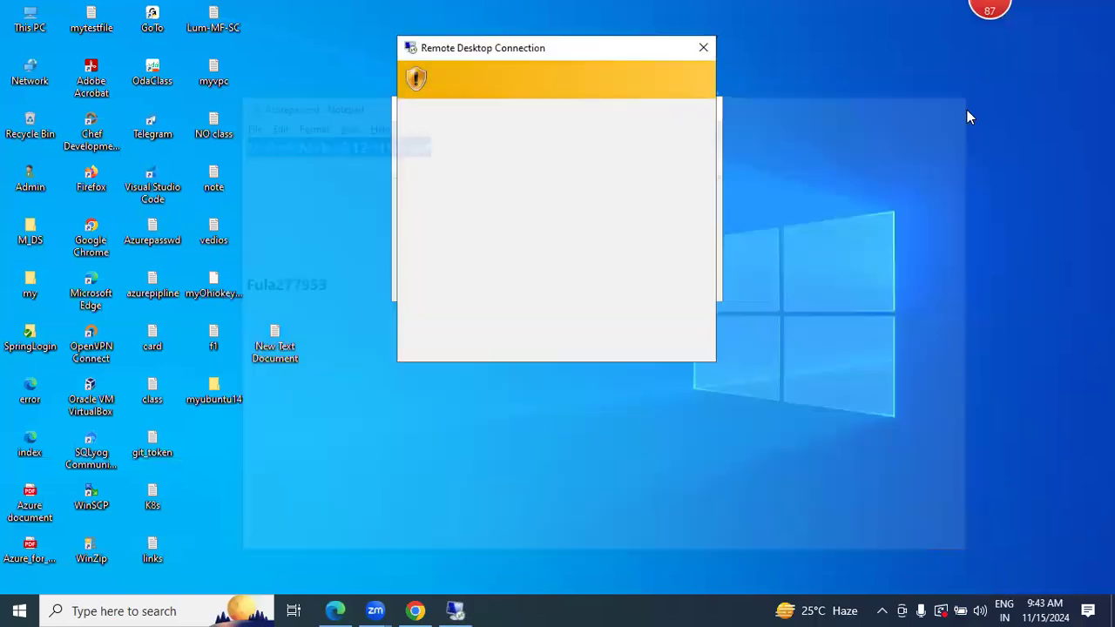
{"action": "left_click", "coordinate": [597, 343]}
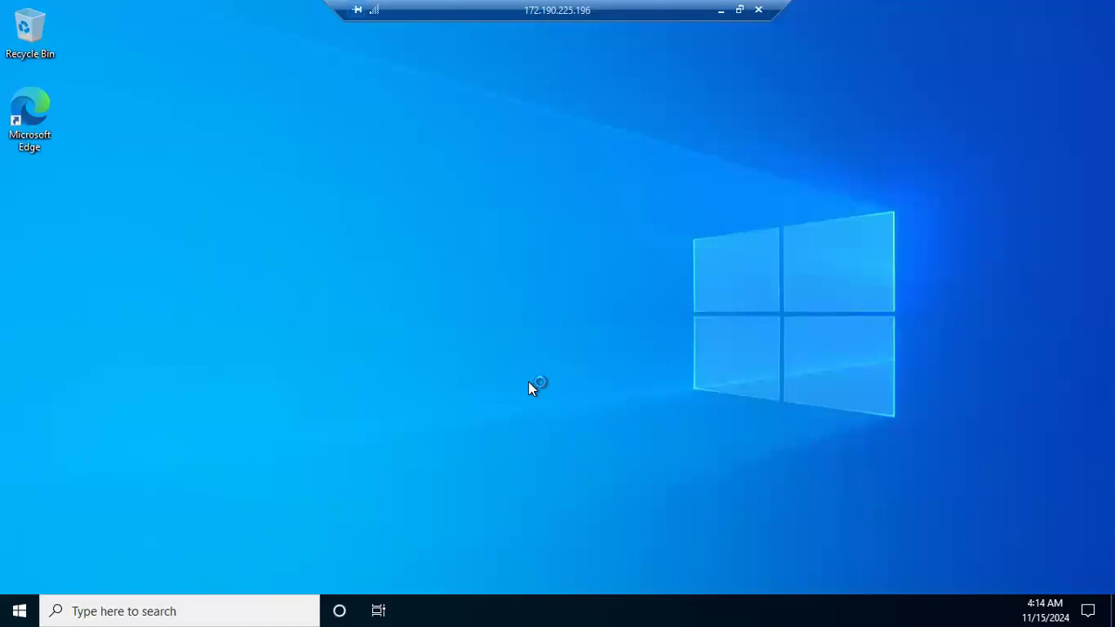
- Minimize the remote session and reconnect Remote Desktop to 172.190.225.196:3389, entering the account password and accepting the untrusted certificate
{"action": "left_click", "coordinate": [721, 11]}
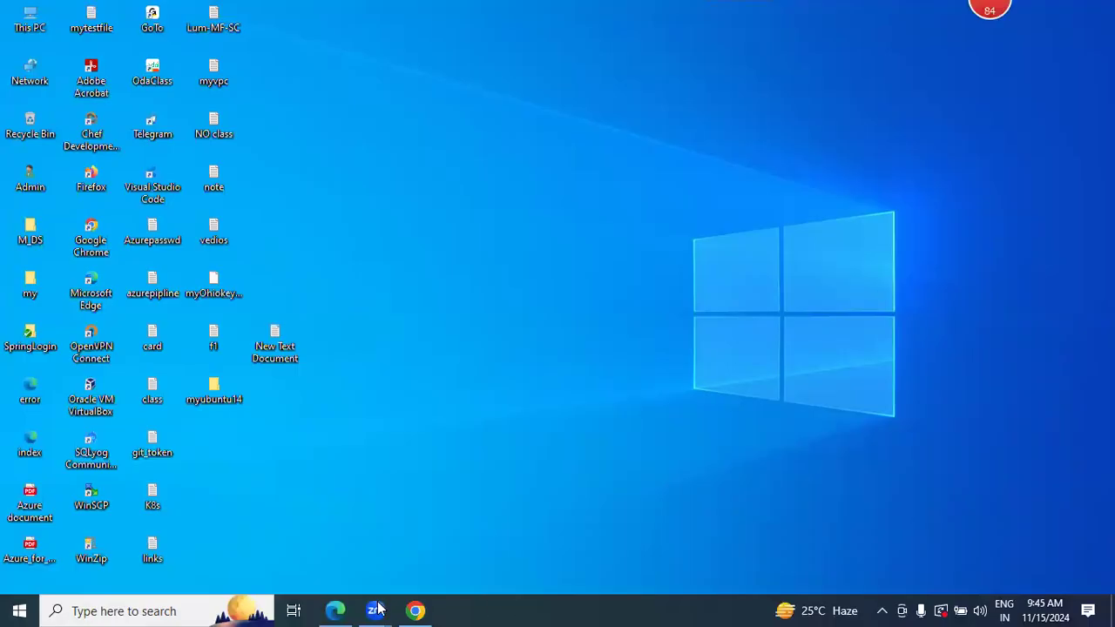
{"action": "left_click", "coordinate": [172, 609]}
{"action": "type", "text": "rdp"}
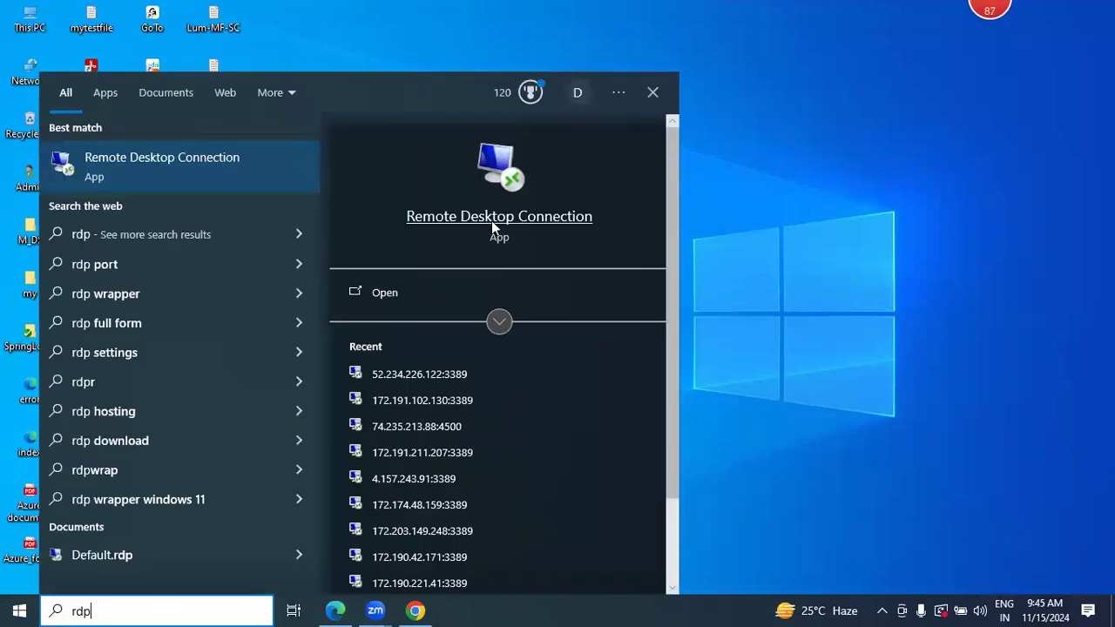
{"action": "left_click", "coordinate": [493, 224]}
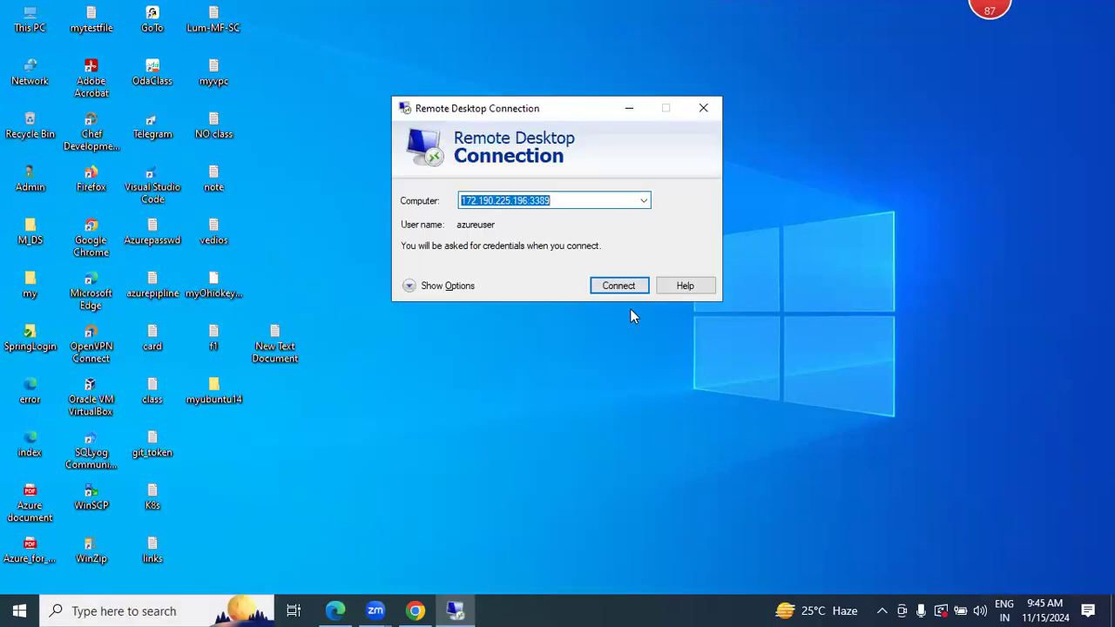
{"action": "left_click", "coordinate": [627, 288]}
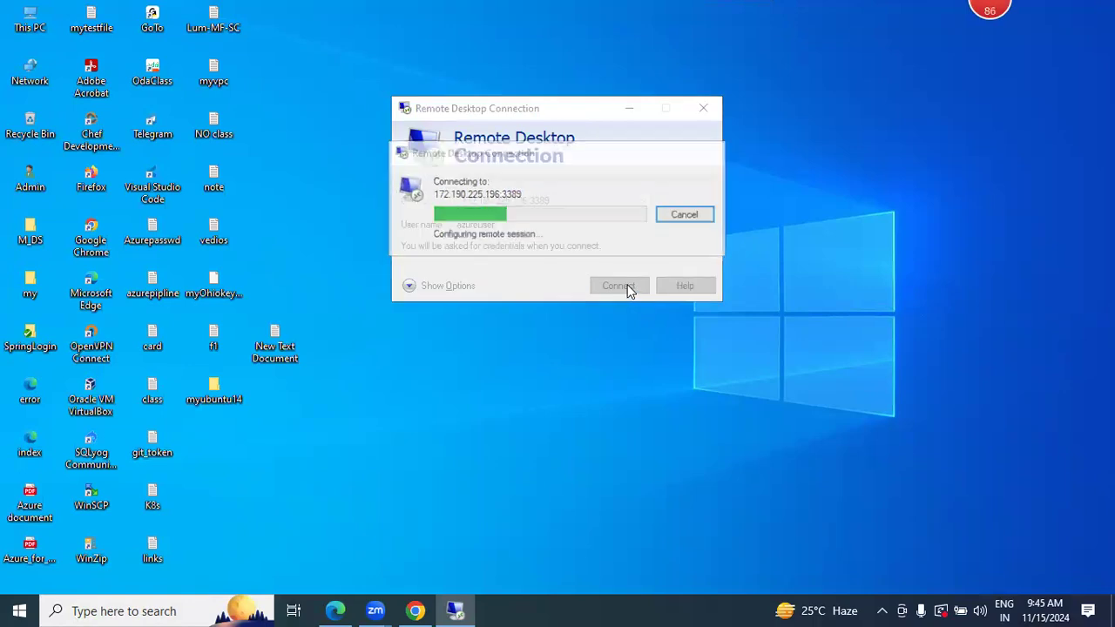
{"action": "key", "text": "ctrl+v"}
{"action": "left_click", "coordinate": [491, 317]}
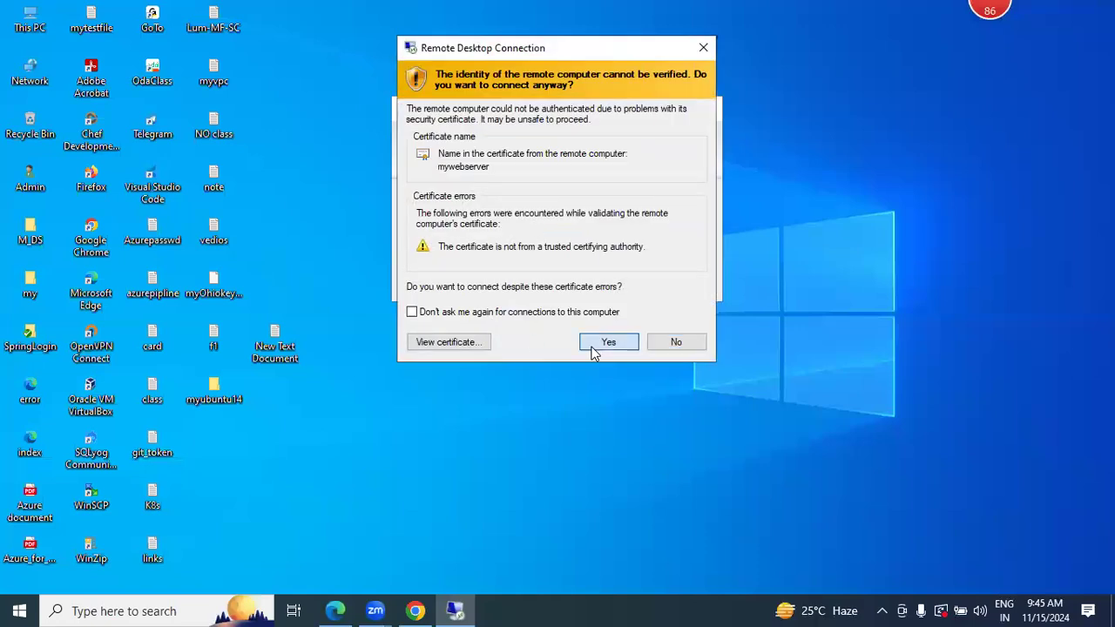
{"action": "left_click", "coordinate": [607, 342]}
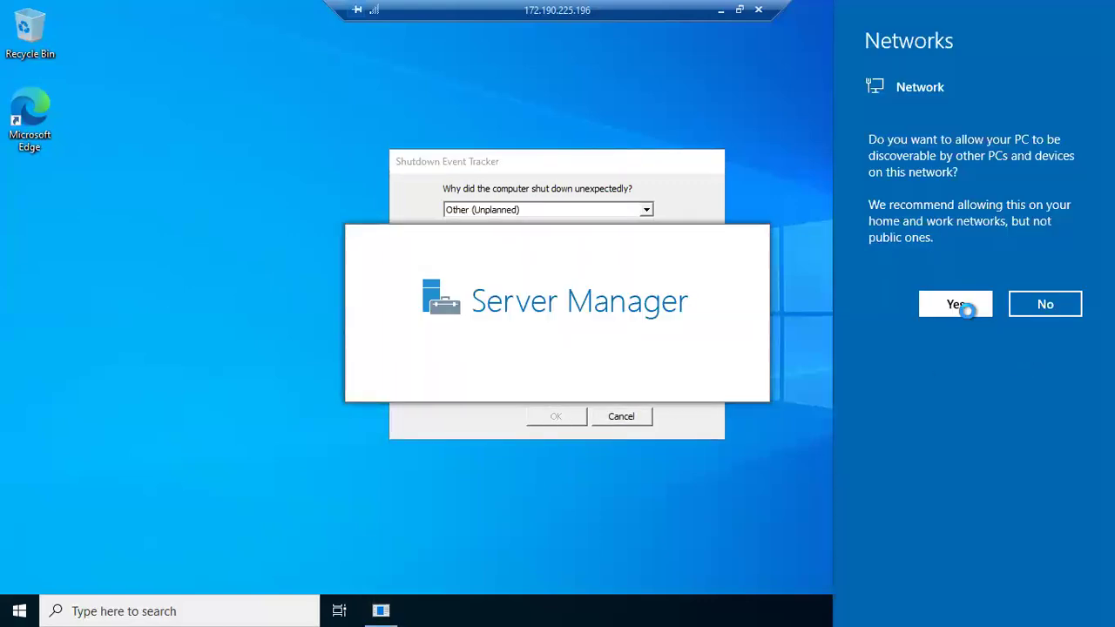
- Allow network discovery on the remote server and clear the Windows Admin Center message and Shutdown Event Tracker from in front of Server Manager
{"action": "left_click", "coordinate": [968, 312]}
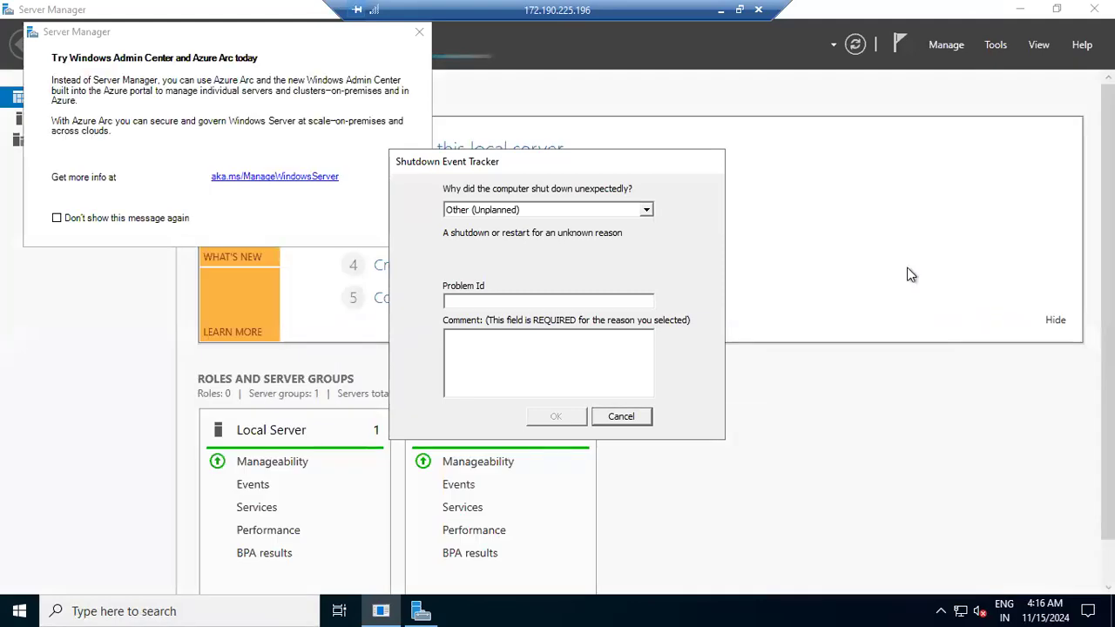
{"action": "left_click", "coordinate": [420, 32]}
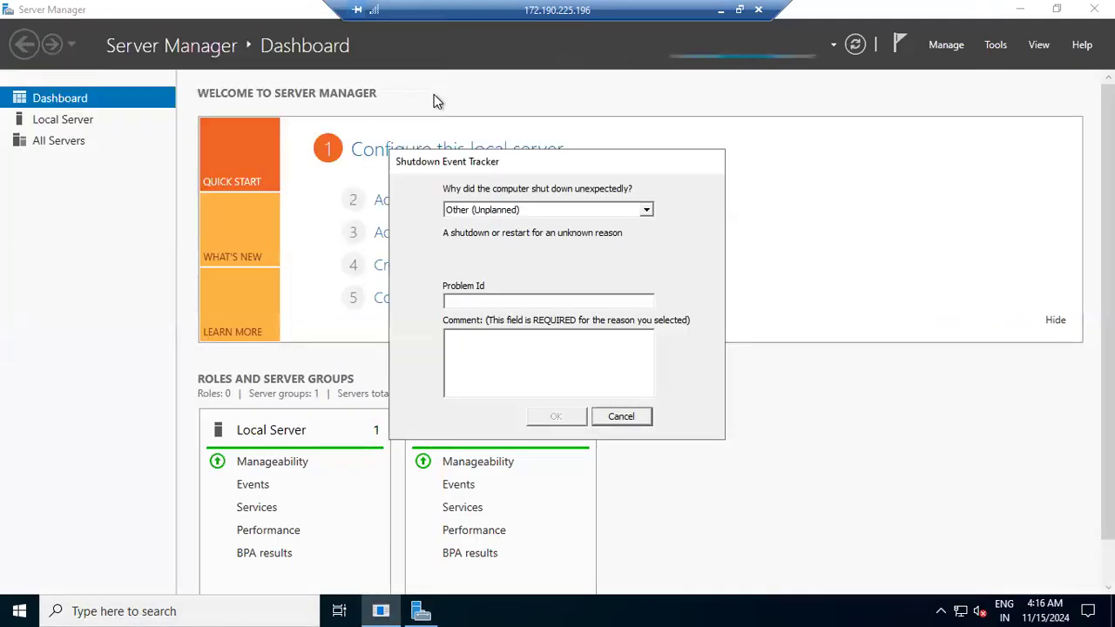
{"action": "left_click", "coordinate": [772, 178]}
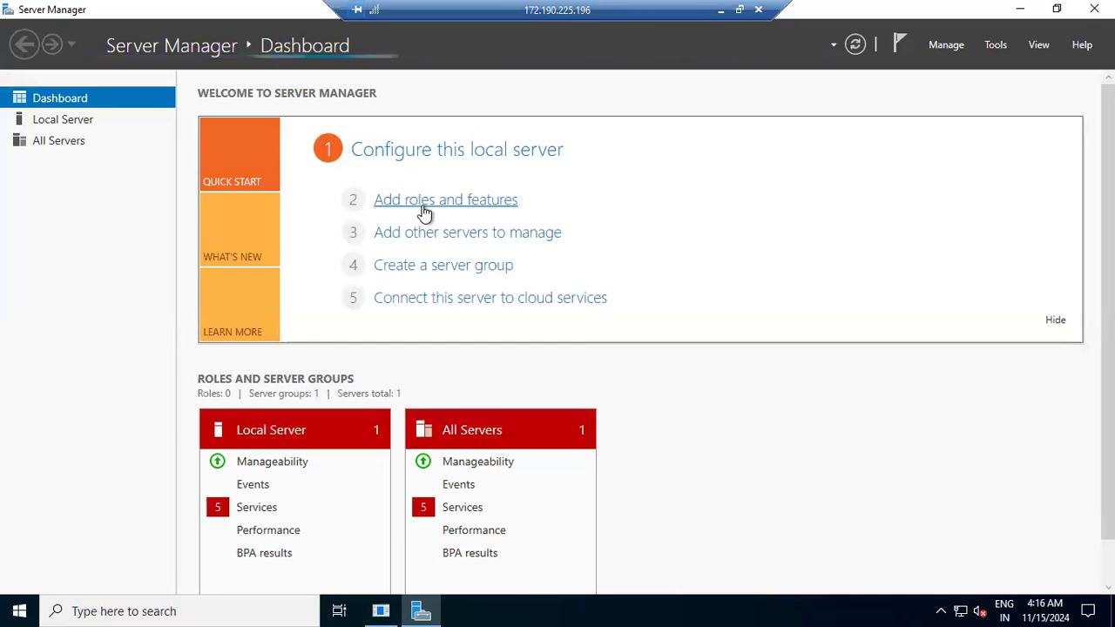
- Start adding roles and features with a role-based or feature-based installation on mywebserver from the server pool
{"action": "left_click", "coordinate": [424, 209]}
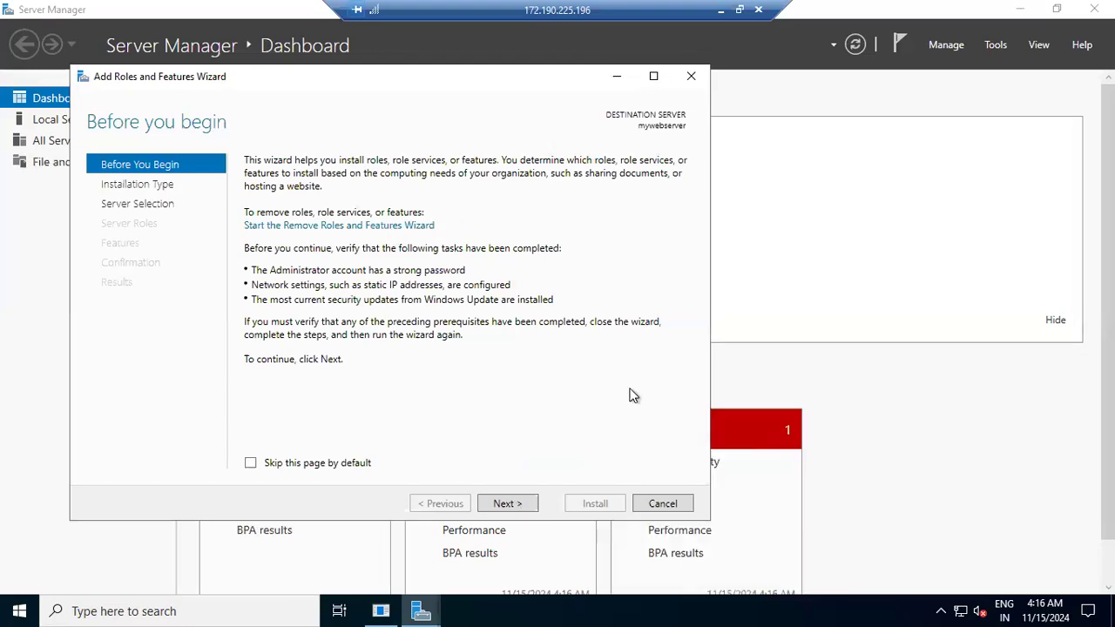
{"action": "left_click", "coordinate": [508, 503]}
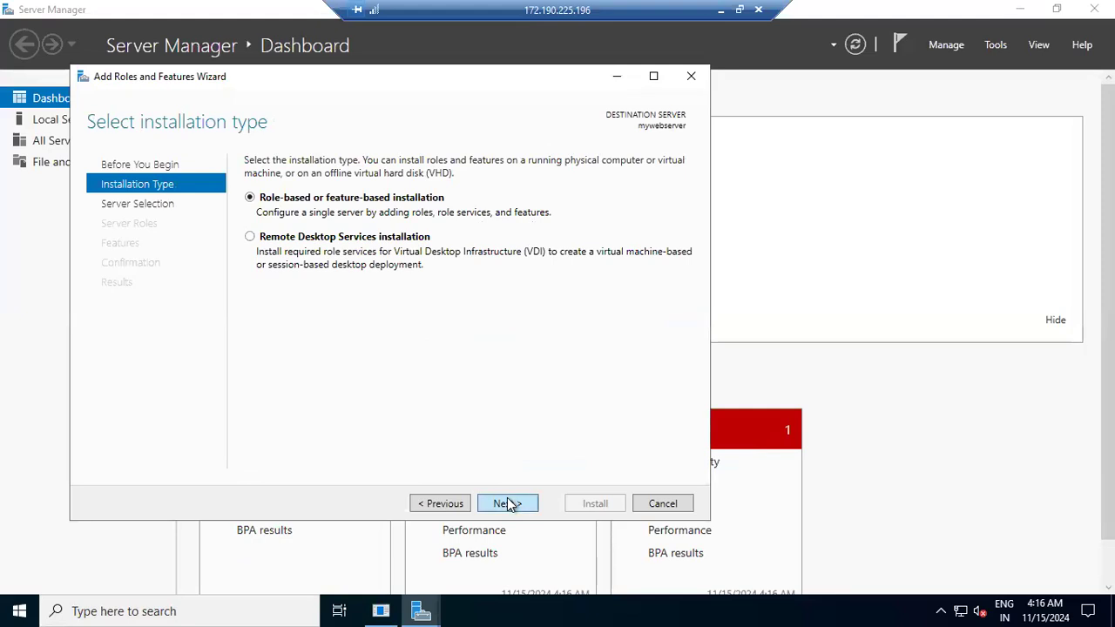
{"action": "left_click", "coordinate": [509, 503]}
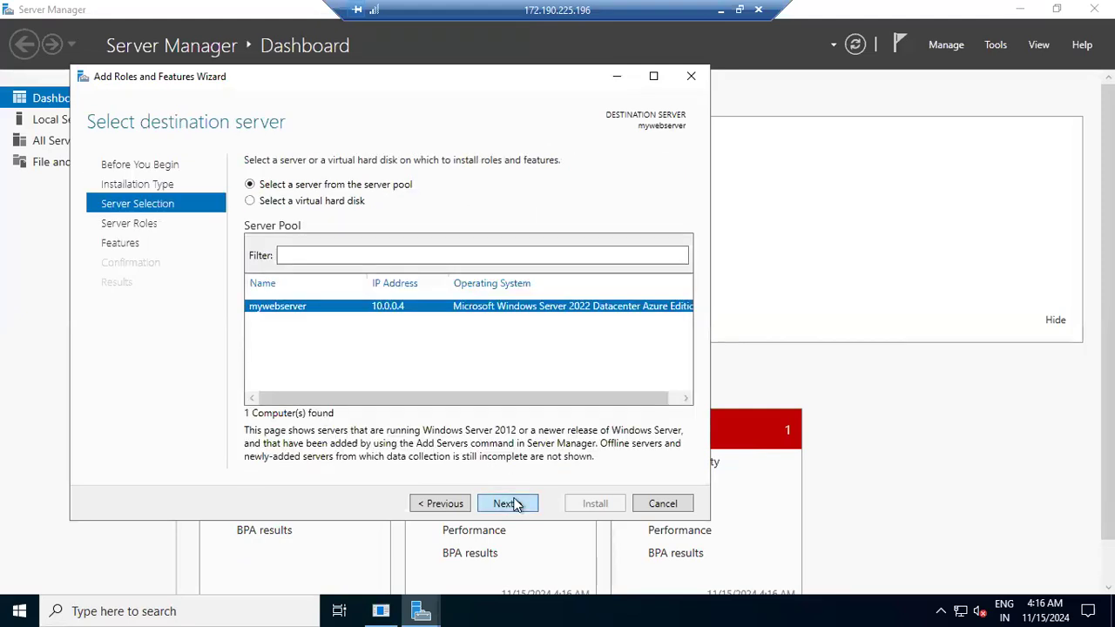
{"action": "left_click", "coordinate": [513, 504]}
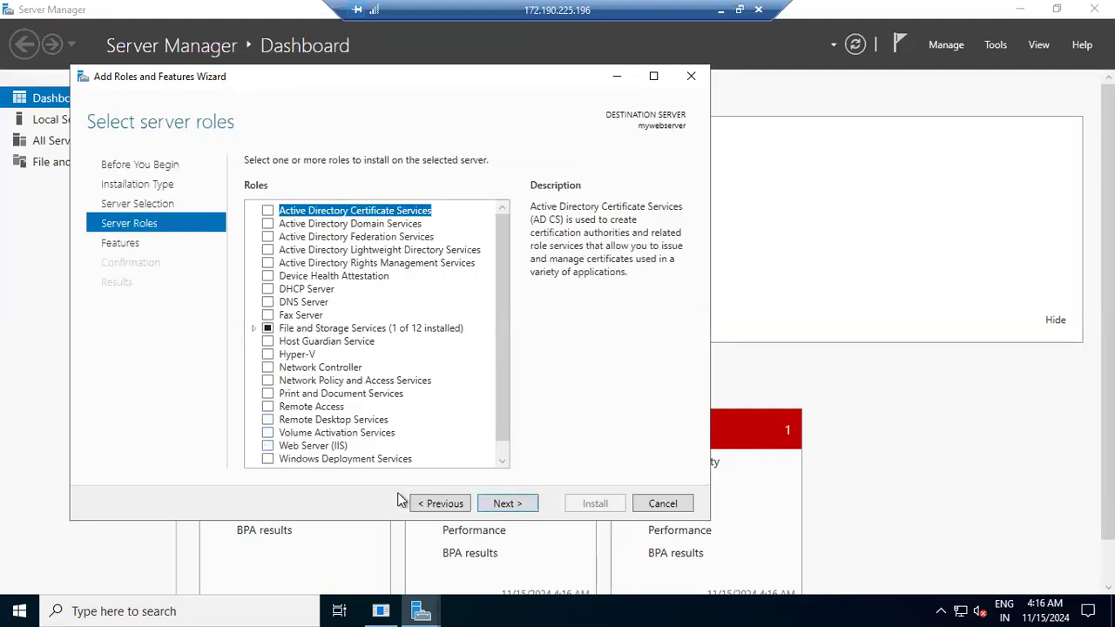
- Add the Web Server (IIS) role with its required features, keep the default features and role services, and install it
{"action": "left_click", "coordinate": [267, 445]}
{"action": "left_click", "coordinate": [453, 438]}
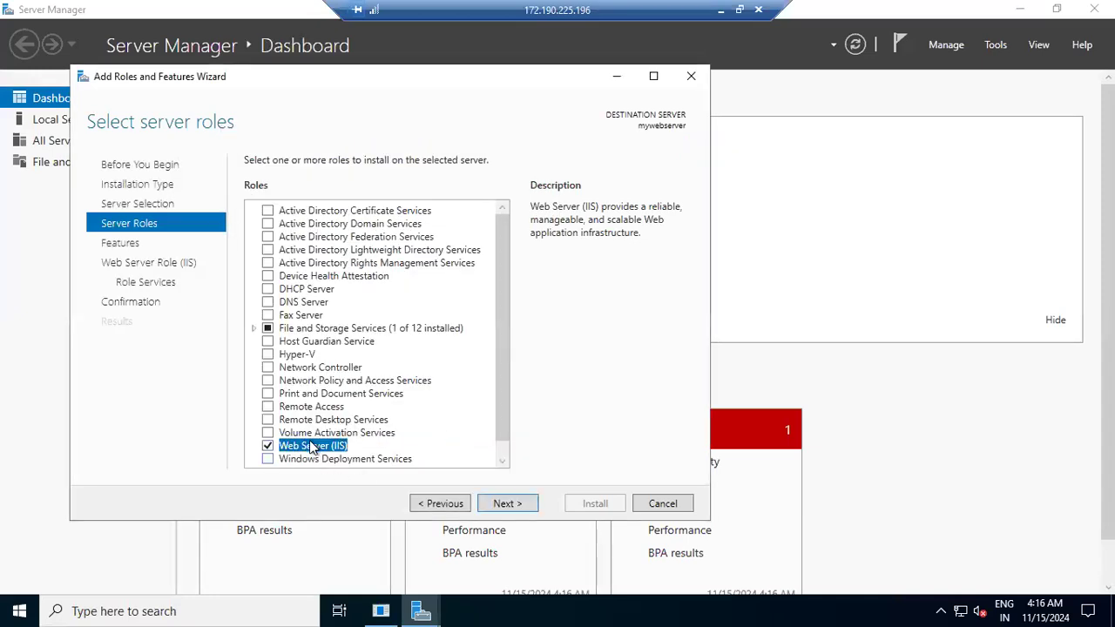
{"action": "left_click", "coordinate": [505, 504]}
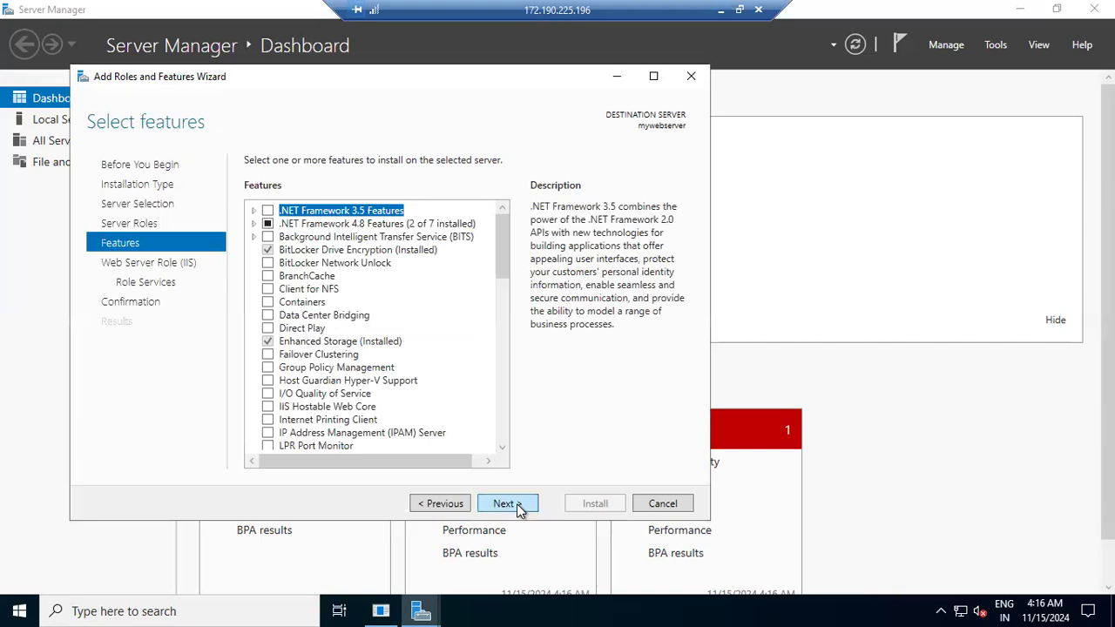
{"action": "left_click", "coordinate": [506, 504]}
{"action": "left_click", "coordinate": [517, 508]}
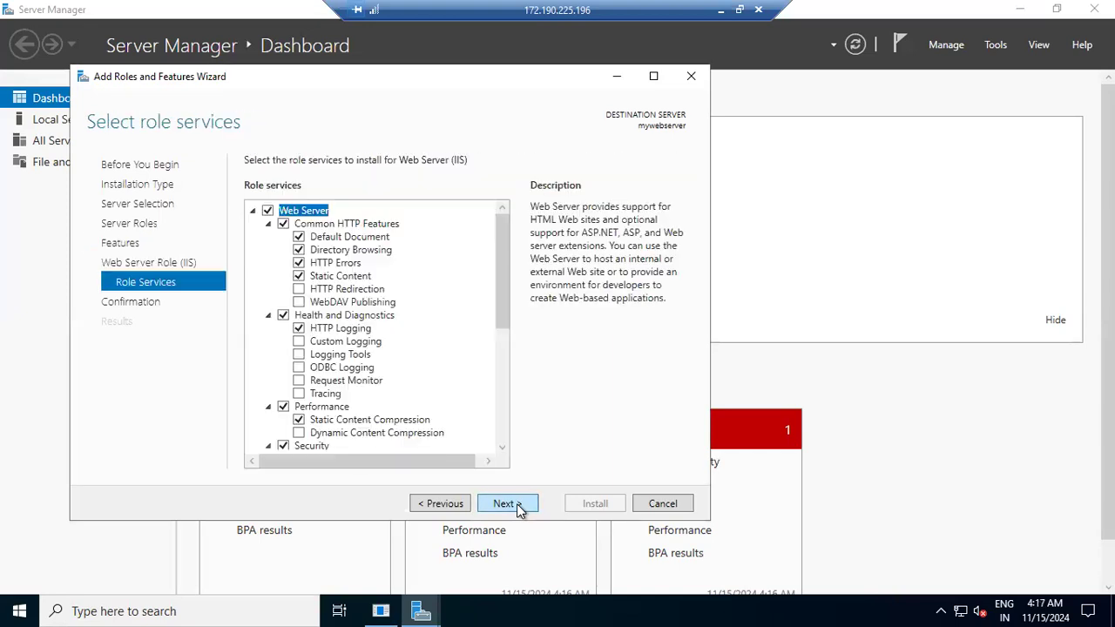
{"action": "left_click", "coordinate": [517, 507]}
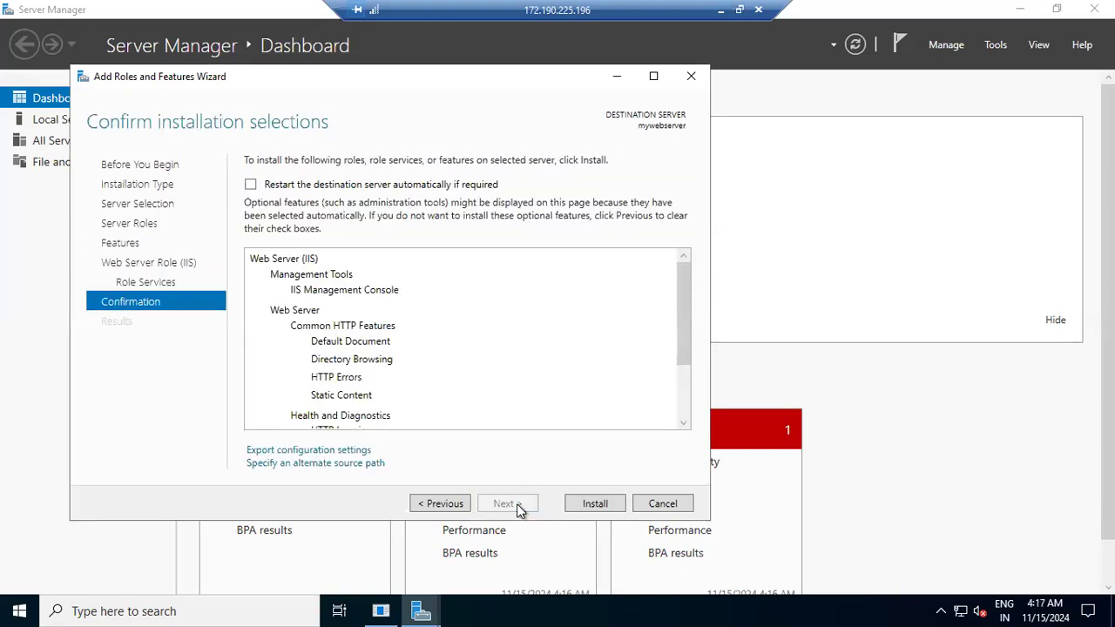
{"action": "left_click", "coordinate": [577, 505]}
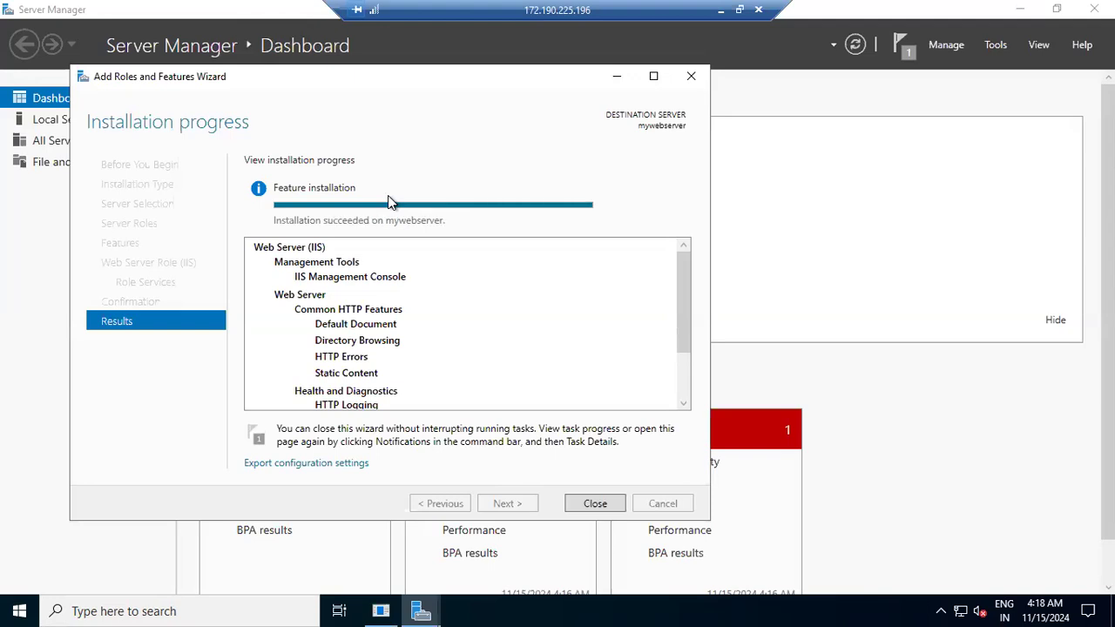
- Minimize the remote session and open the server's public IP address 172.190.225.196 in a new Chrome tab
{"action": "left_click", "coordinate": [718, 9]}
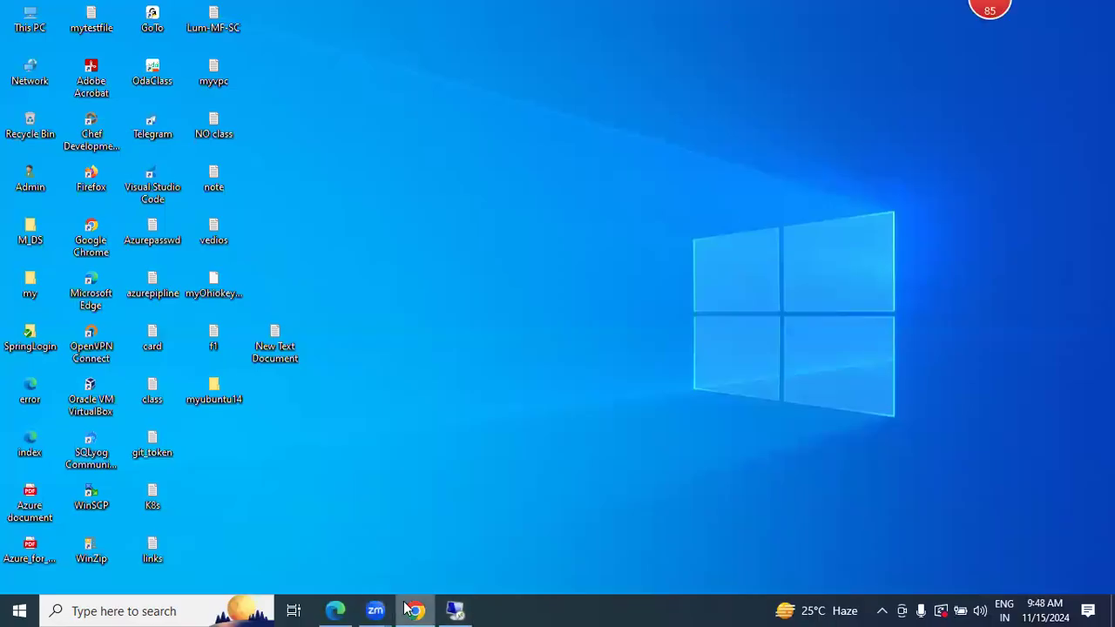
{"action": "left_click", "coordinate": [407, 609]}
{"action": "left_click", "coordinate": [882, 416]}
{"action": "left_click", "coordinate": [947, 17]}
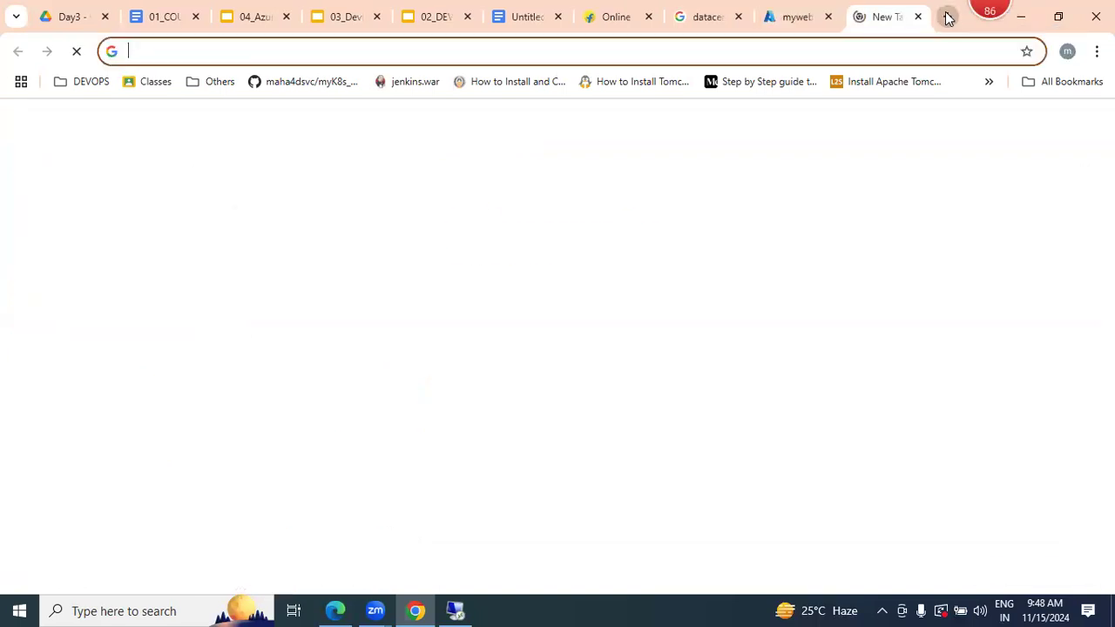
{"action": "key", "text": "ctrl+v"}
{"action": "key", "text": "Return"}
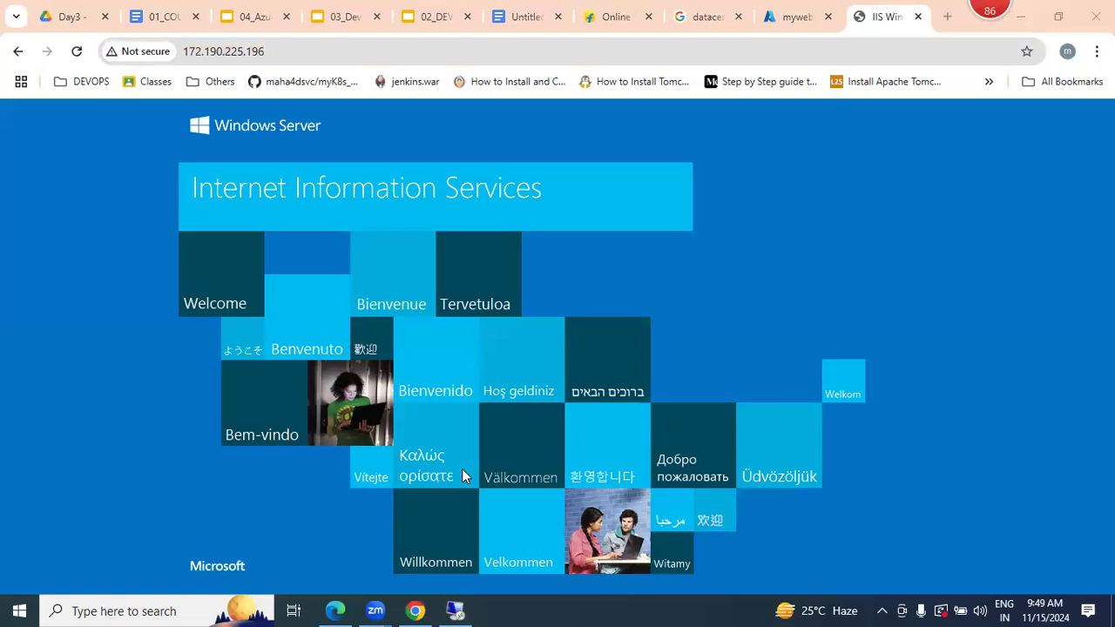
{"action": "left_click", "coordinate": [270, 51]}
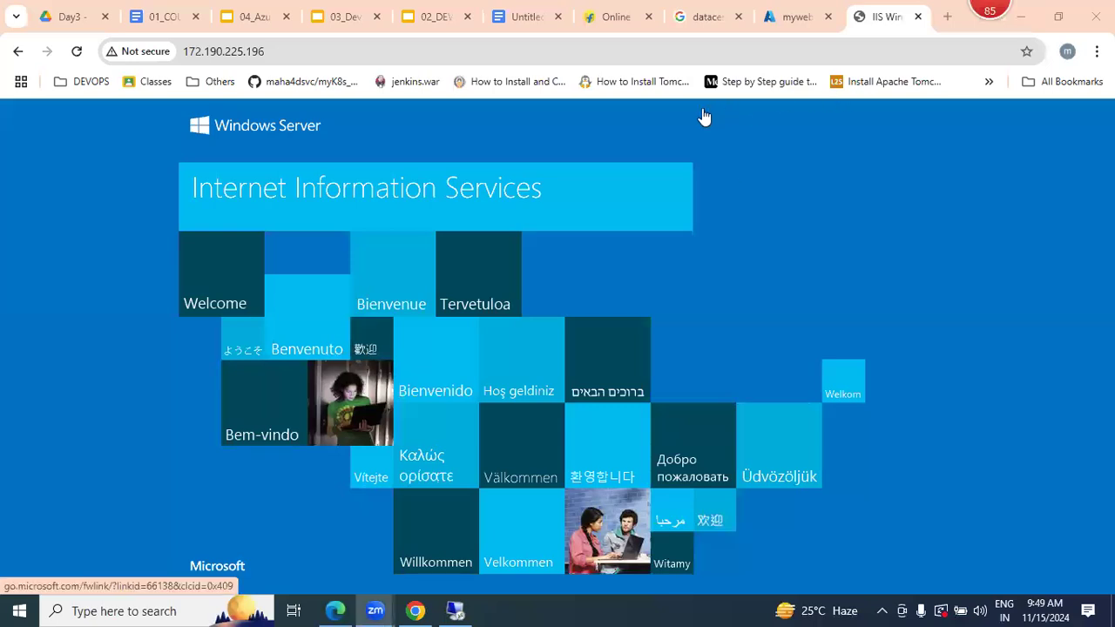
- Switch to the Untitled document in Google Docs and place the cursor in the blank area below "What is cloud computing?"
{"action": "left_click", "coordinate": [526, 17]}
{"action": "left_click", "coordinate": [437, 293]}
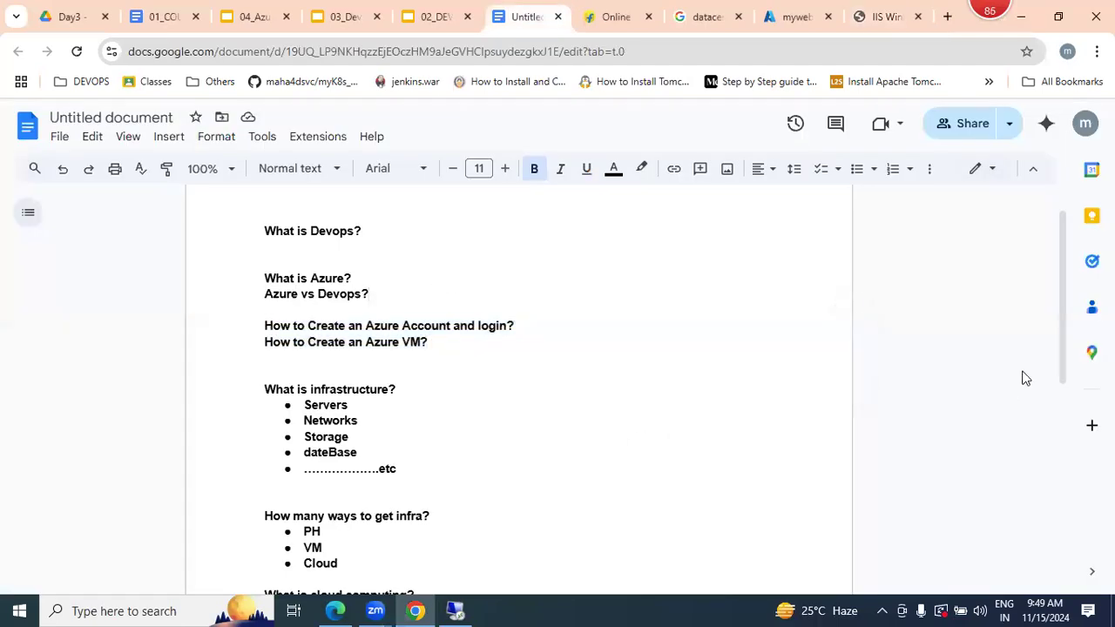
{"action": "scroll", "coordinate": [1050, 435], "scroll_direction": "down", "scroll_amount": 4}
{"action": "left_click", "coordinate": [427, 351]}
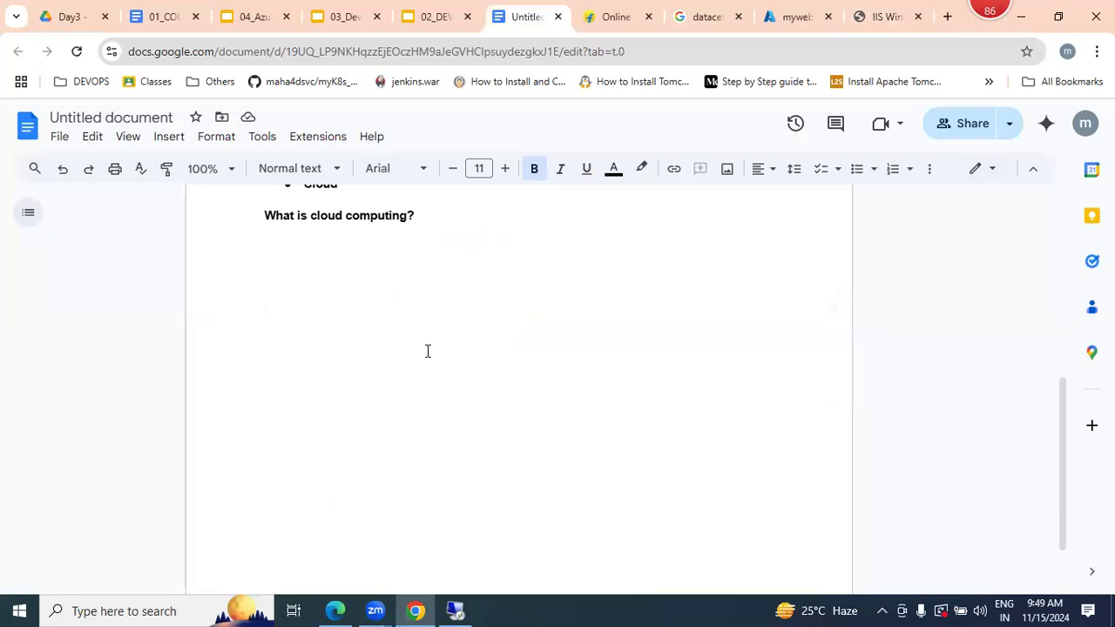